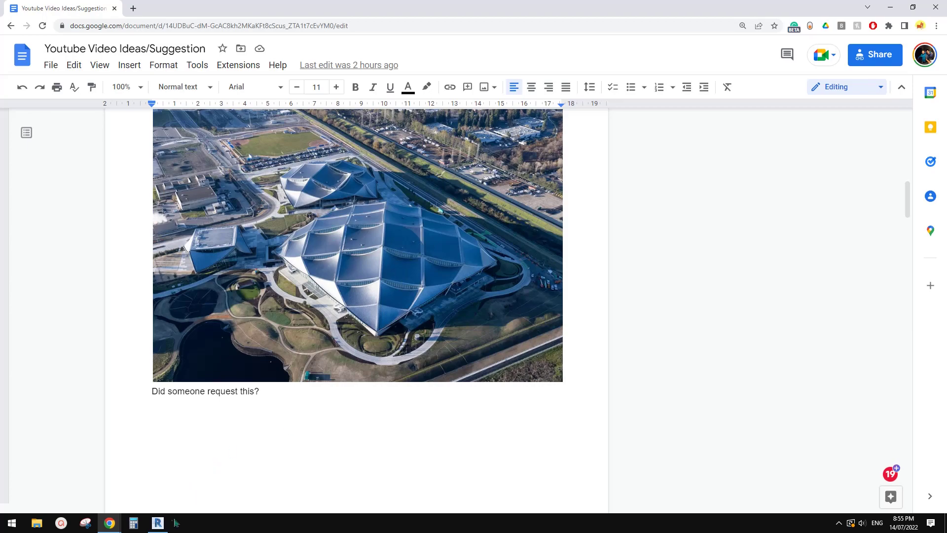
Switch to Revit and examine the curved, segmented roof mass from several angles.
click(158, 522)
middle_drag(604, 369, 781, 392)
click(625, 398)
click(753, 362)
shift+middle_drag(754, 362, 612, 390)
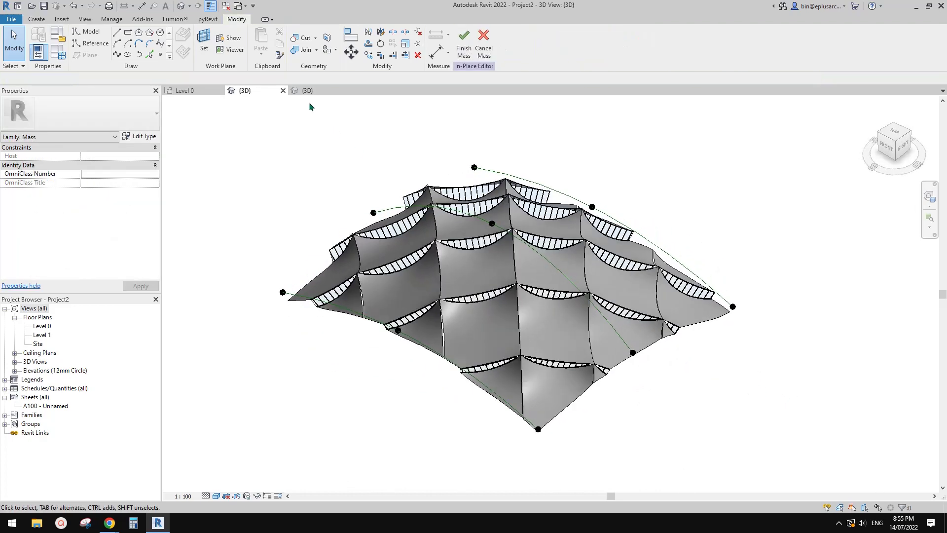
Discard the in-place mass edits and close all open views of Family2 and Project2.
click(483, 44)
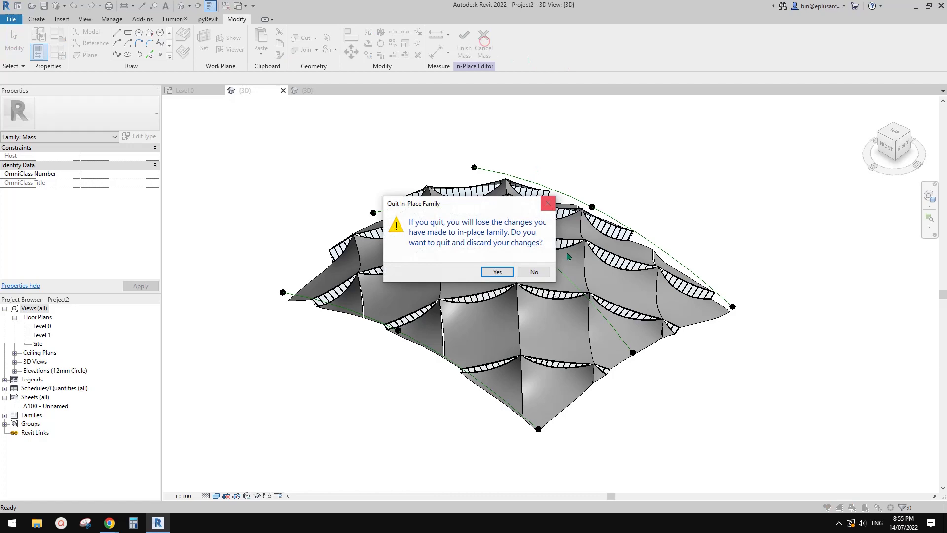
click(497, 273)
click(316, 90)
click(346, 91)
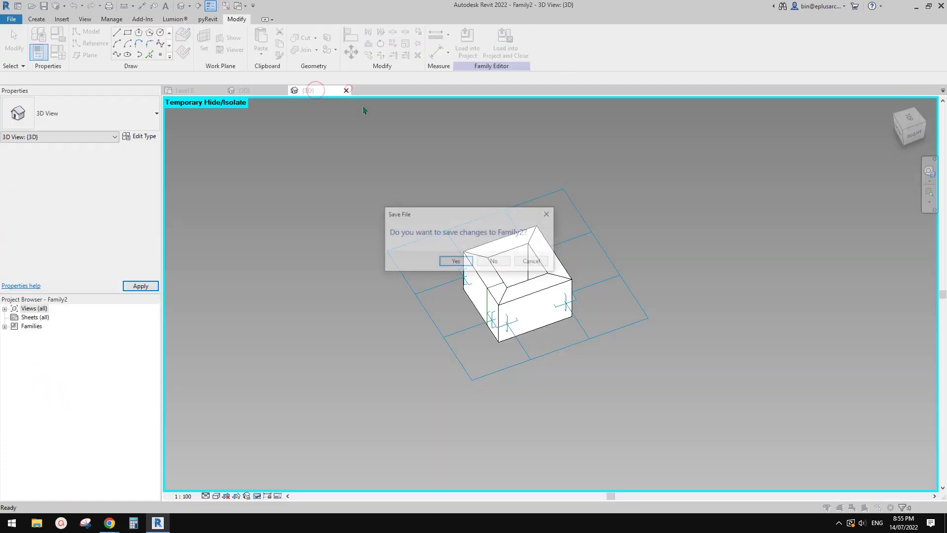
click(456, 261)
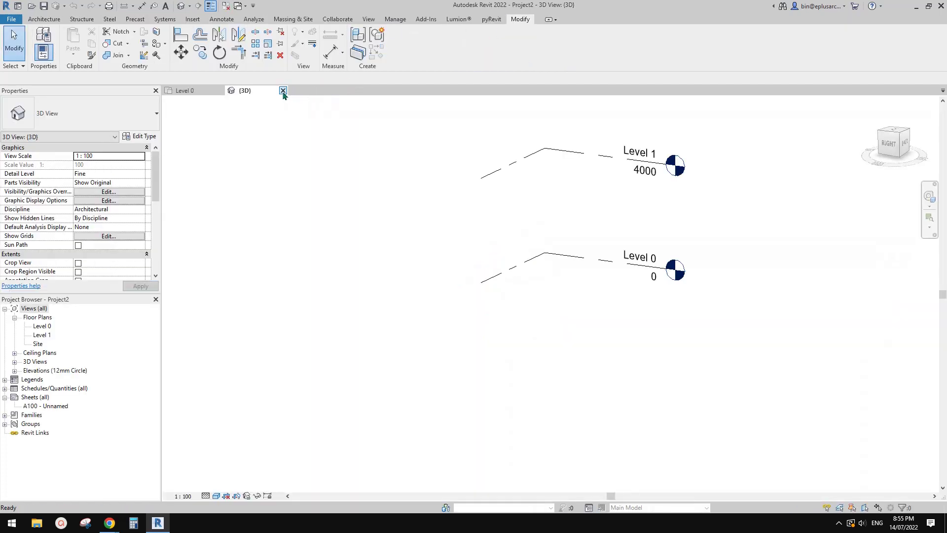
click(283, 91)
click(220, 90)
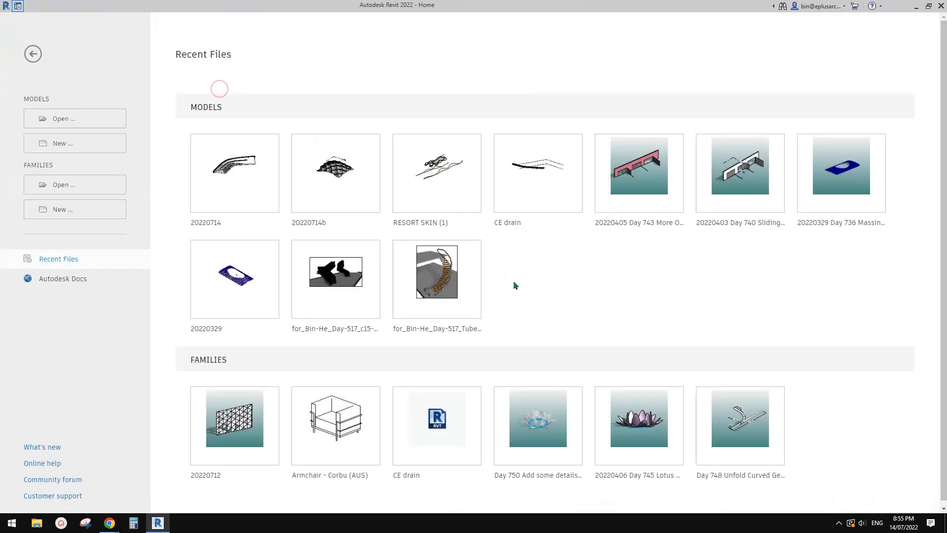
Create a new project, choosing a different template in place of Construction Template.
click(75, 147)
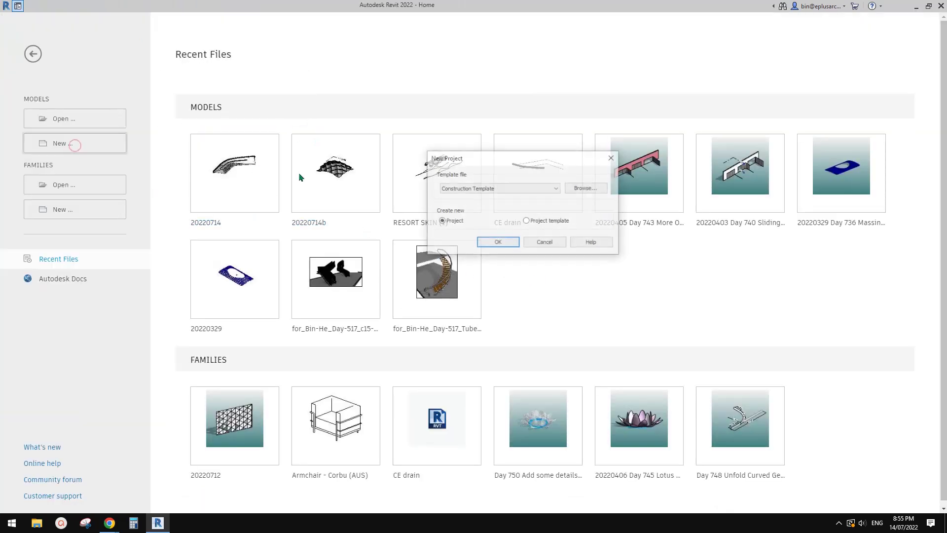
click(495, 188)
click(469, 211)
click(499, 241)
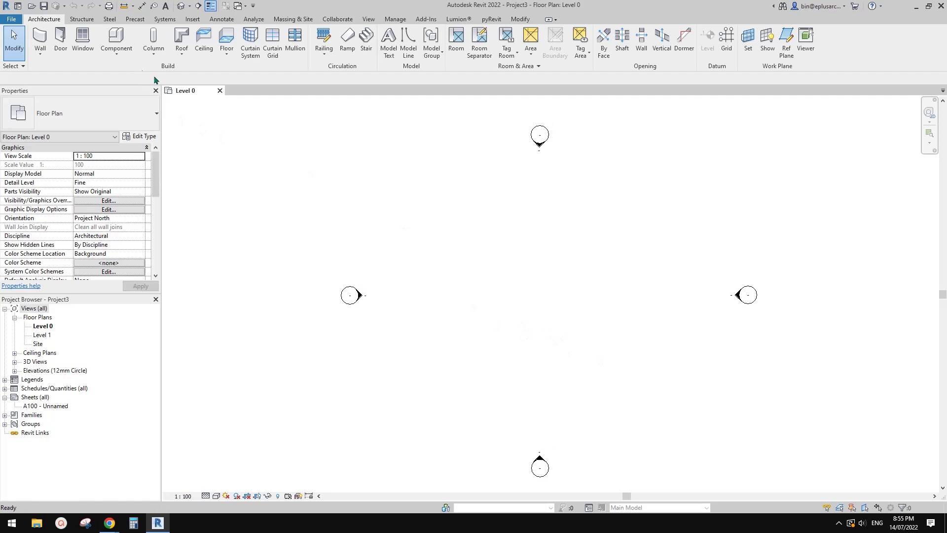
Start an in-place model in the Mass category with the default name Mass 1.
click(116, 59)
click(140, 94)
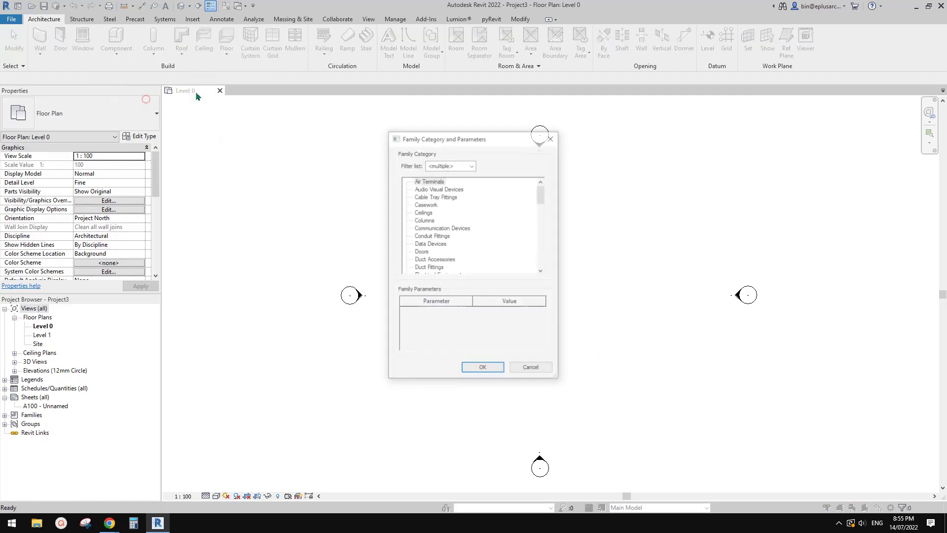
click(430, 228)
key(m)
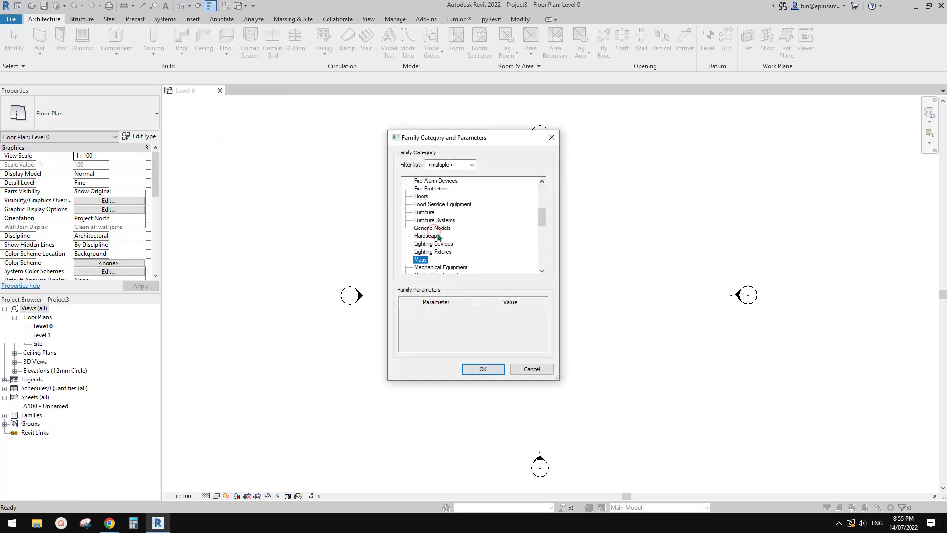
click(477, 371)
click(536, 298)
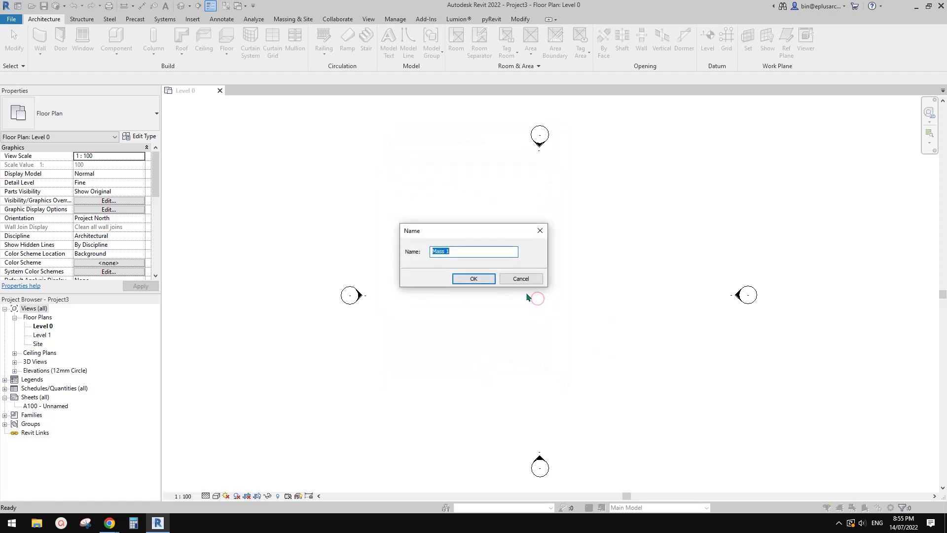
click(481, 278)
middle_drag(539, 303, 512, 309)
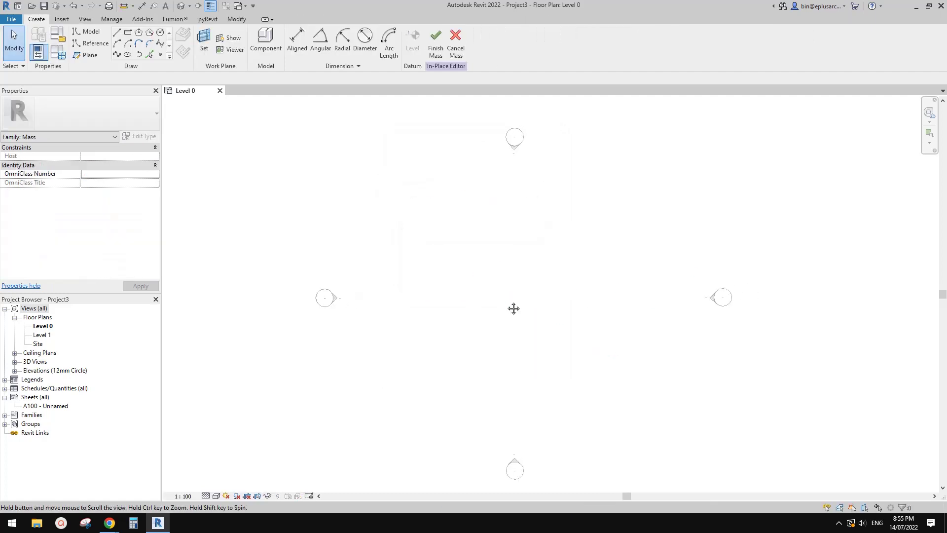
Check the reference roof photo in Google Docs, return to Revit and place a reference point on Level 0 below the west elevation marker.
mouse_move(109, 522)
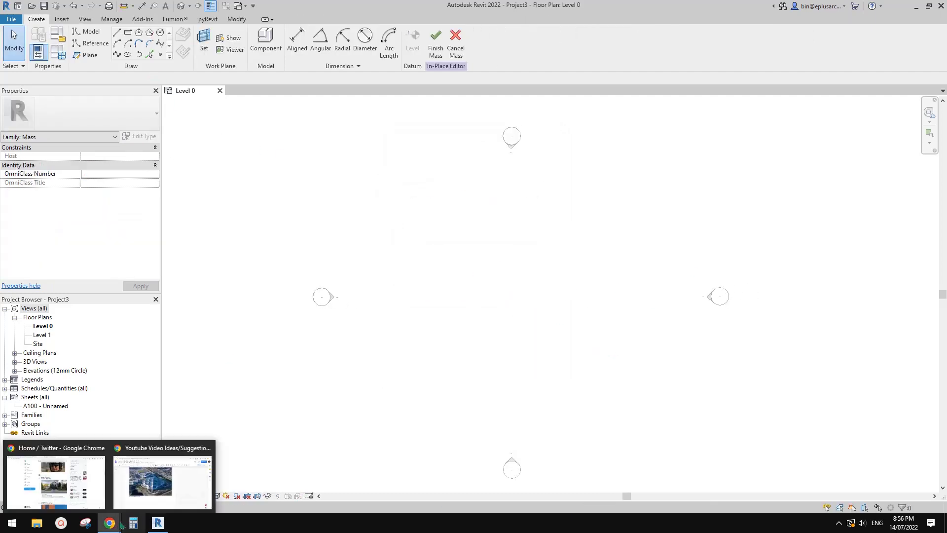
click(177, 475)
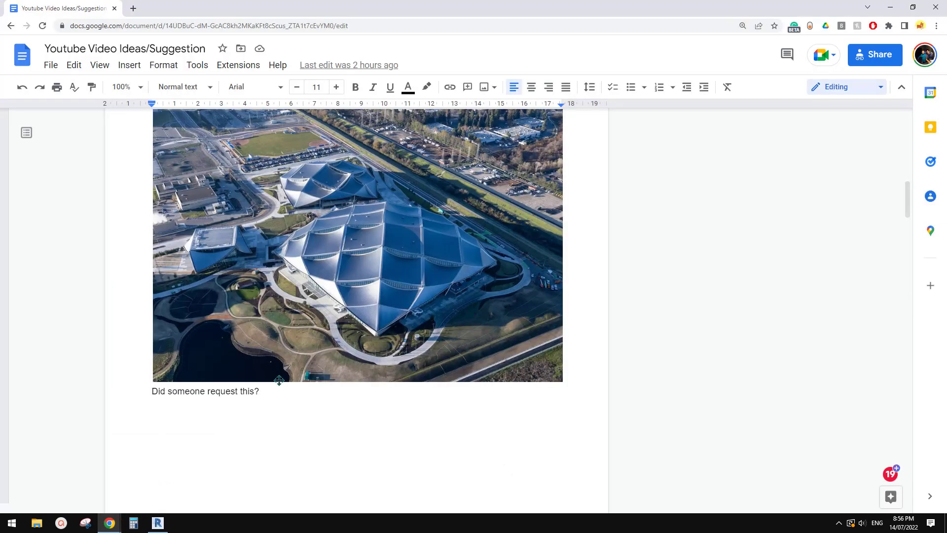
click(159, 523)
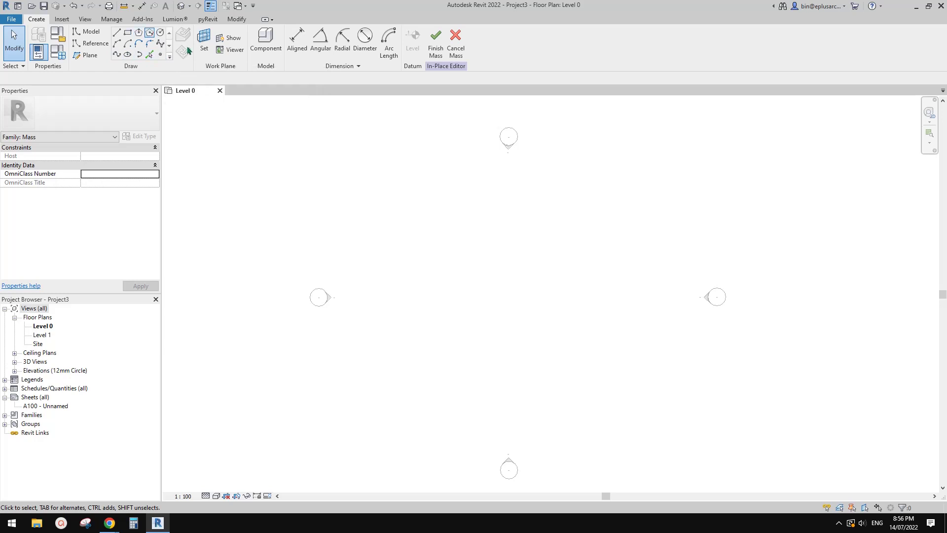
click(161, 55)
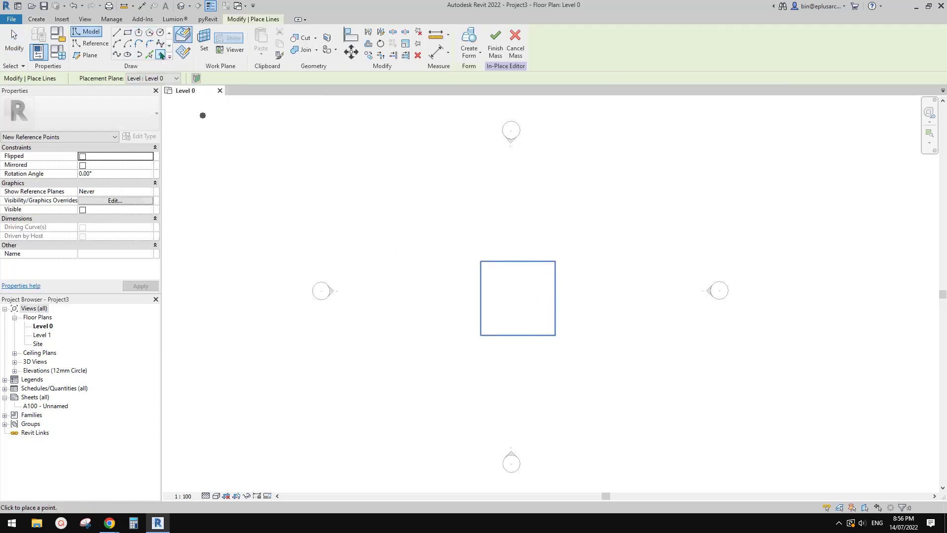
middle_drag(492, 339, 488, 341)
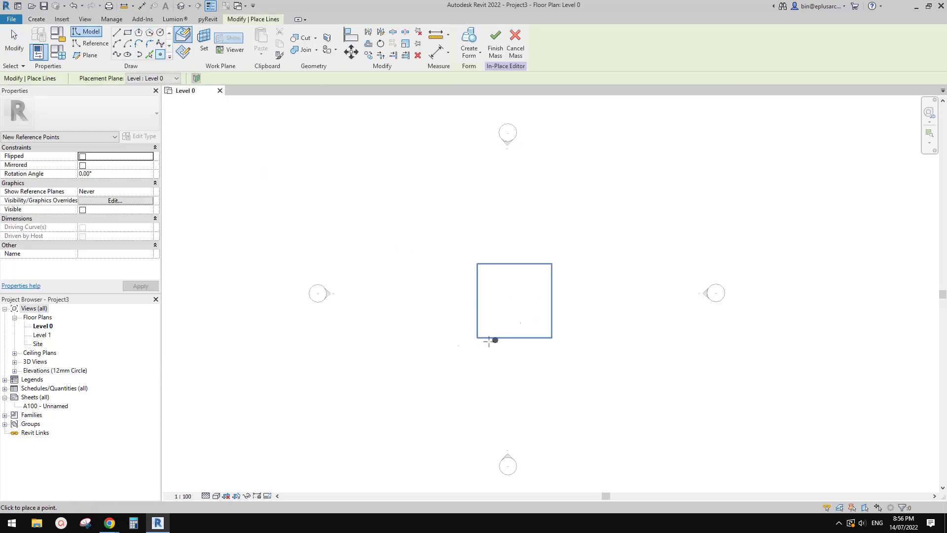
click(375, 397)
key(Escape)
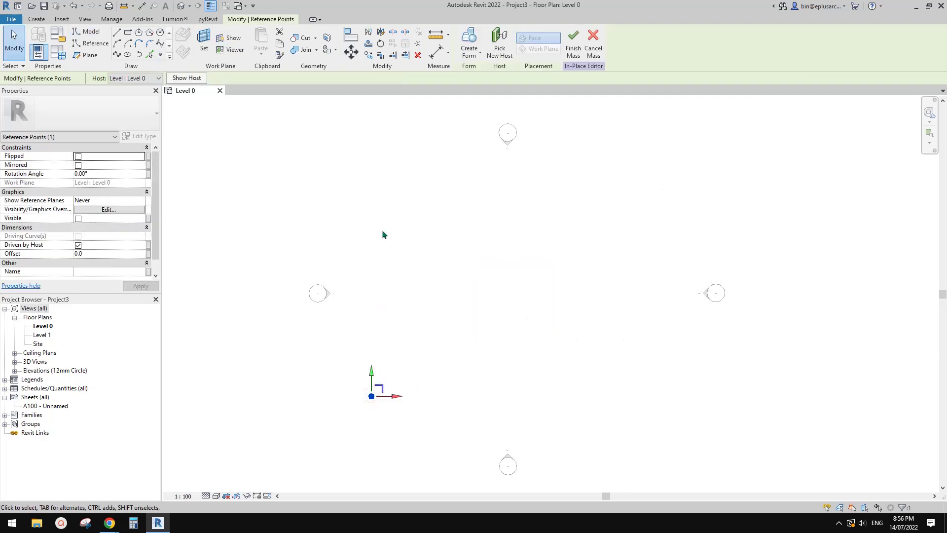
Copy the reference point 40000 mm horizontally to the east, checking the reference photo for the roof layout.
key(c)
key(o)
click(371, 395)
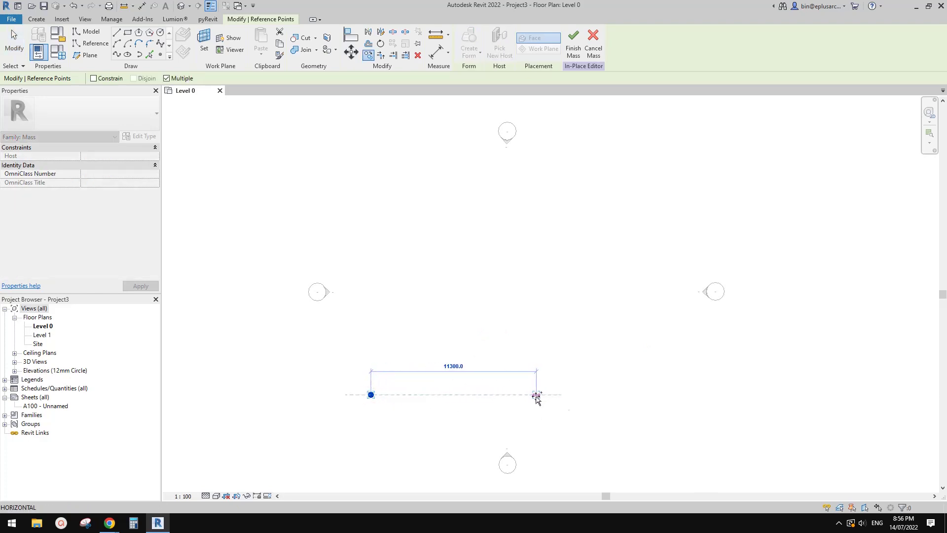
click(109, 522)
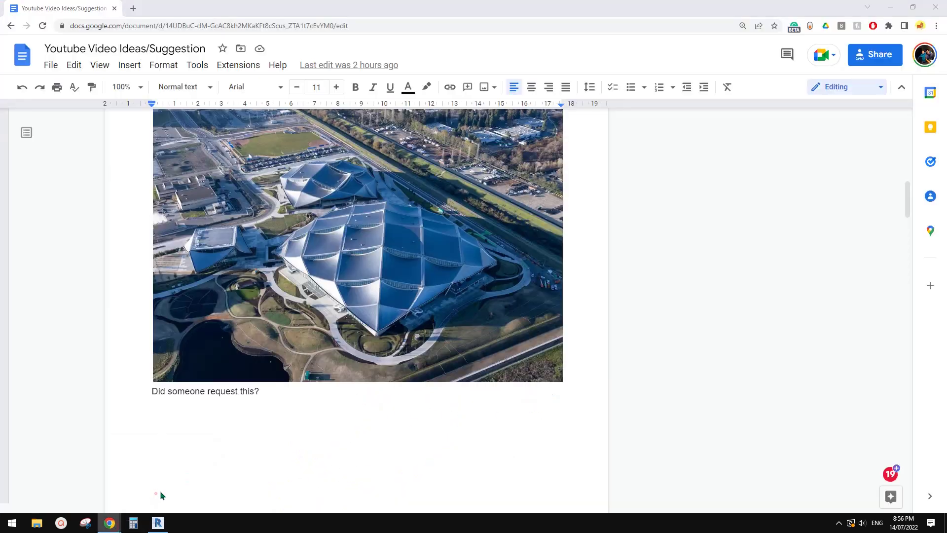
click(156, 493)
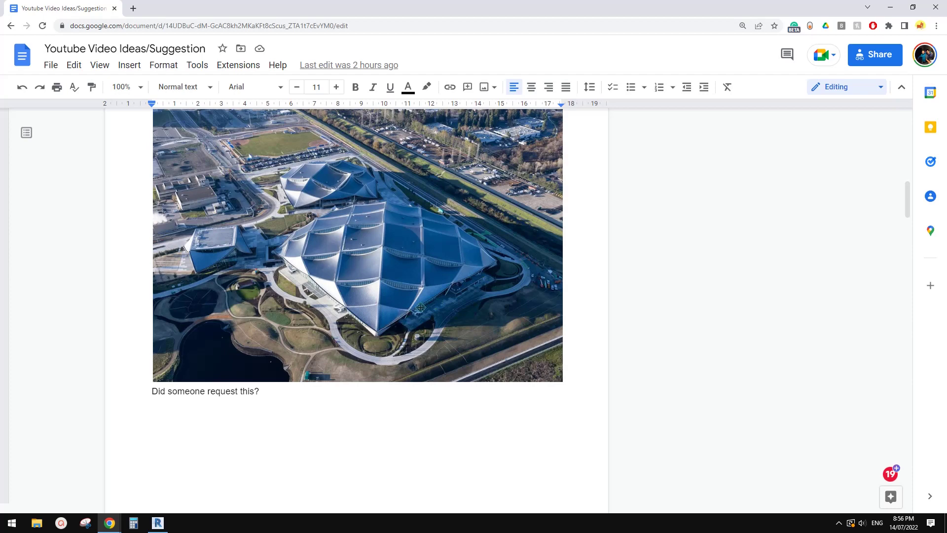
click(158, 523)
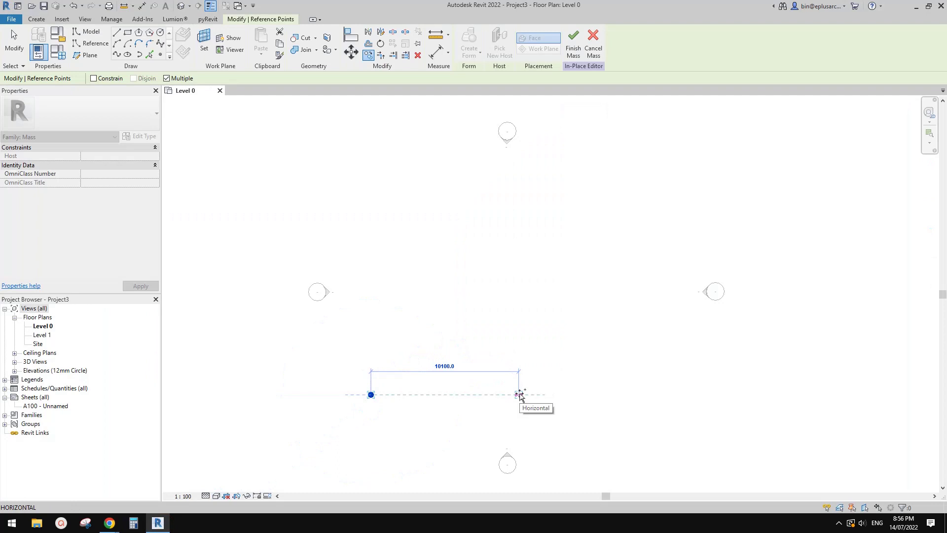
text(40)
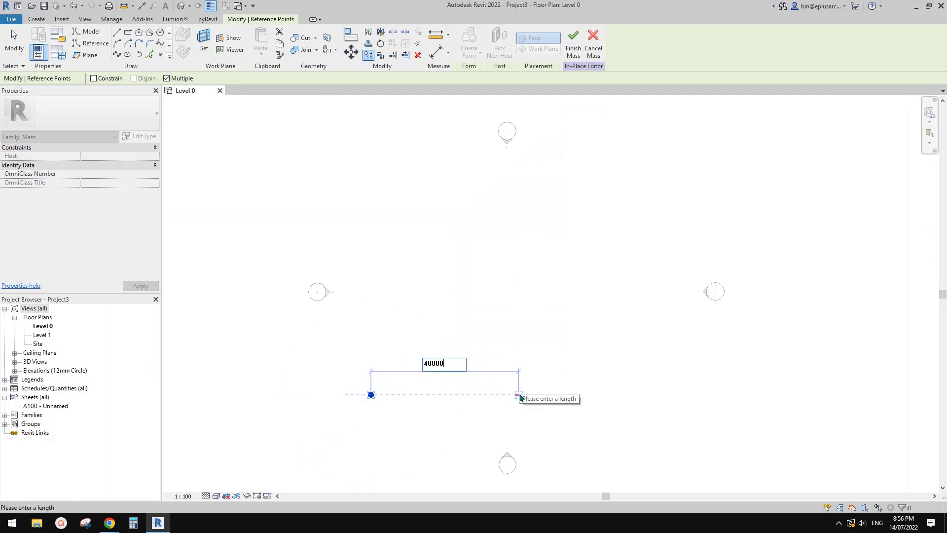
text(000)
key(Return)
scroll(607, 395, down, 4)
middle_drag(607, 395, 553, 400)
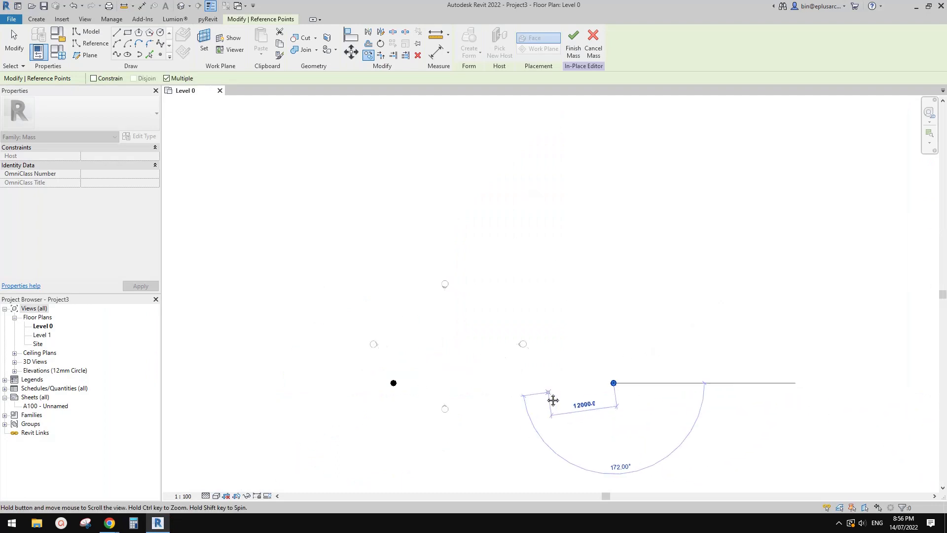
scroll(549, 396, up, 1)
key(Escape)
Copy the second reference point by the distance between the first two, adding a third evenly spaced point to the row.
drag(649, 362, 600, 395)
key(c)
key(o)
click(371, 381)
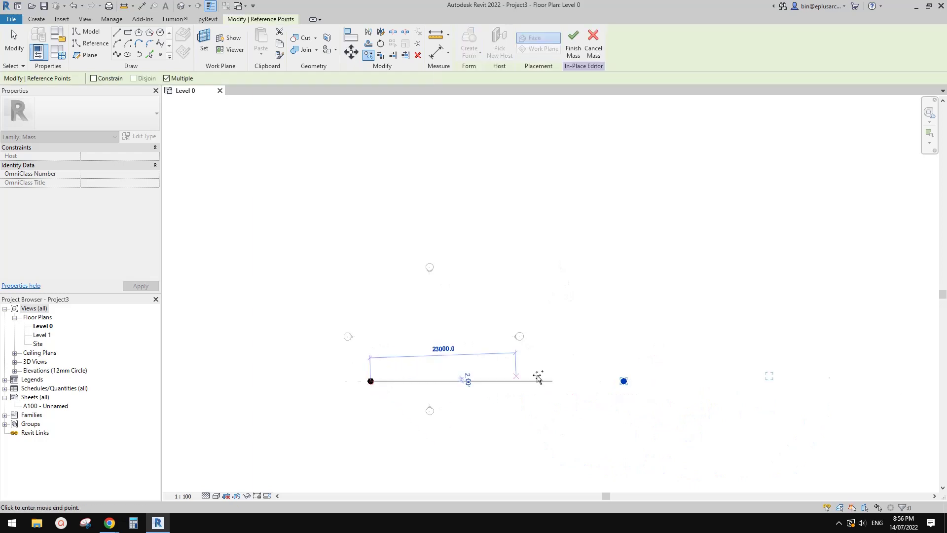
click(623, 381)
scroll(611, 387, down, 2)
key(Escape)
Copy the row of three reference points upward twice at 40000 mm spacing.
drag(462, 343, 796, 399)
key(c)
key(o)
click(674, 376)
text(40000)
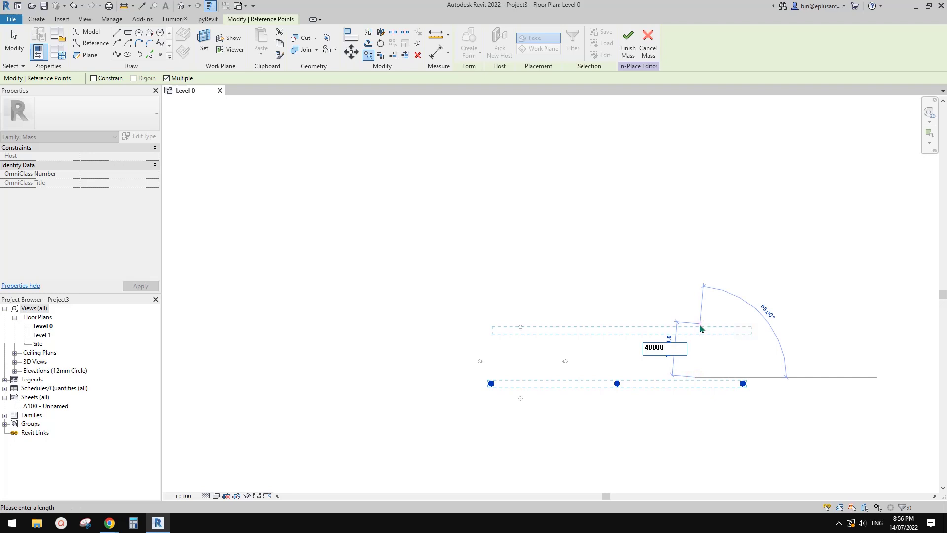
key(Return)
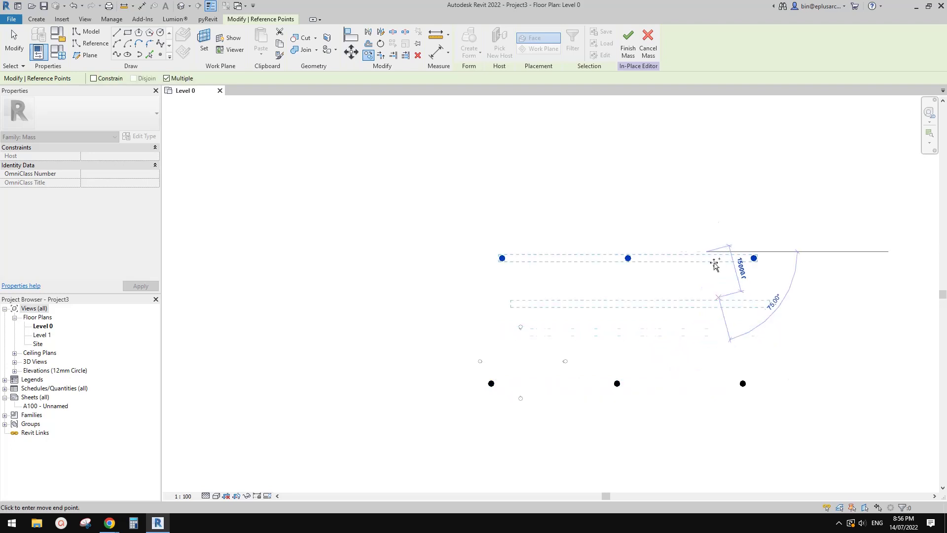
text(400)
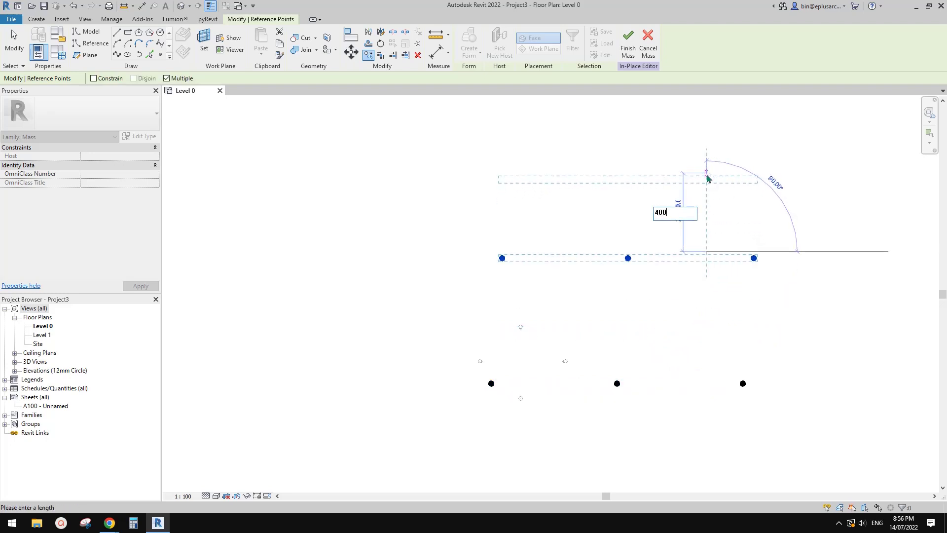
key(Return)
key(Escape)
Draw a spline through the three reference points of the lowest row.
scroll(678, 317, down, 1)
middle_drag(678, 317, 649, 322)
drag(456, 336, 809, 412)
drag(667, 377, 668, 378)
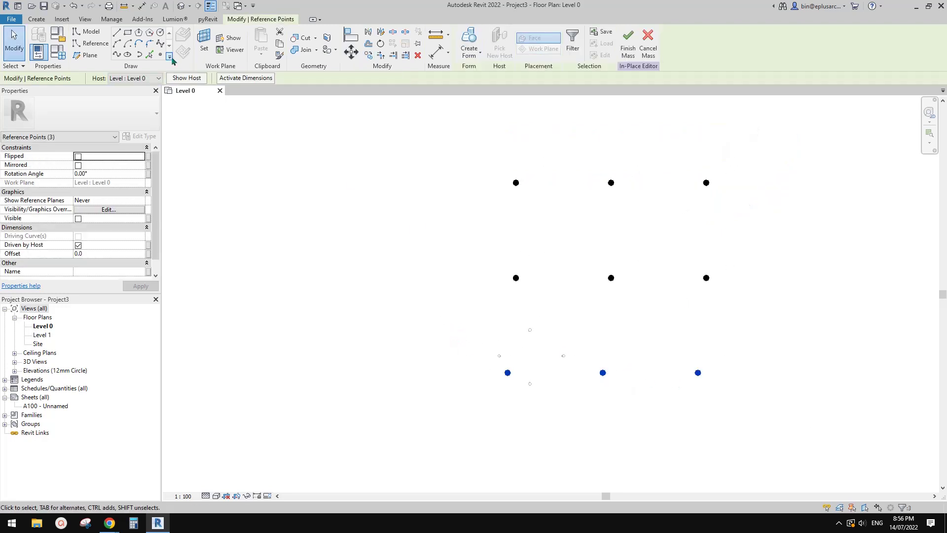
click(117, 55)
Draw a spline through the points of the middle row and another through the uppermost row.
drag(418, 230, 729, 307)
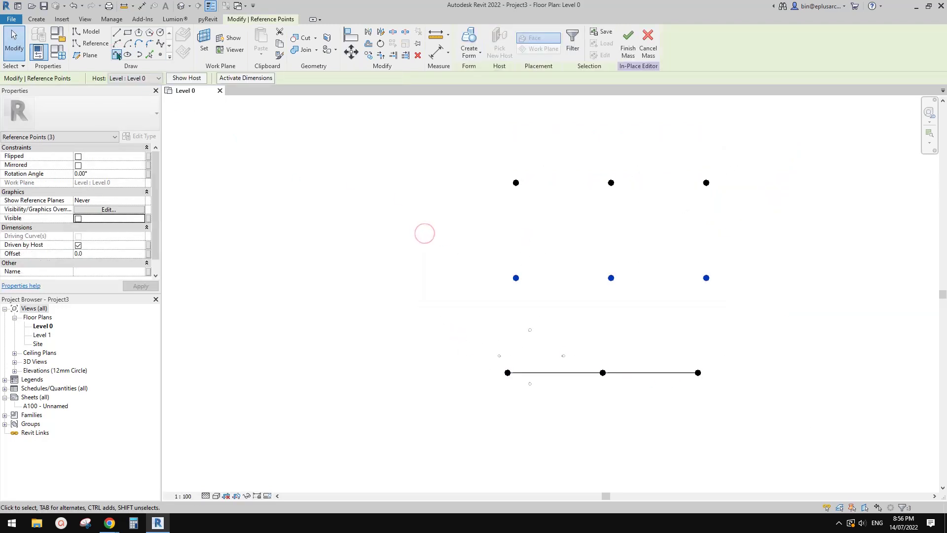
click(117, 54)
drag(420, 148, 756, 200)
click(117, 55)
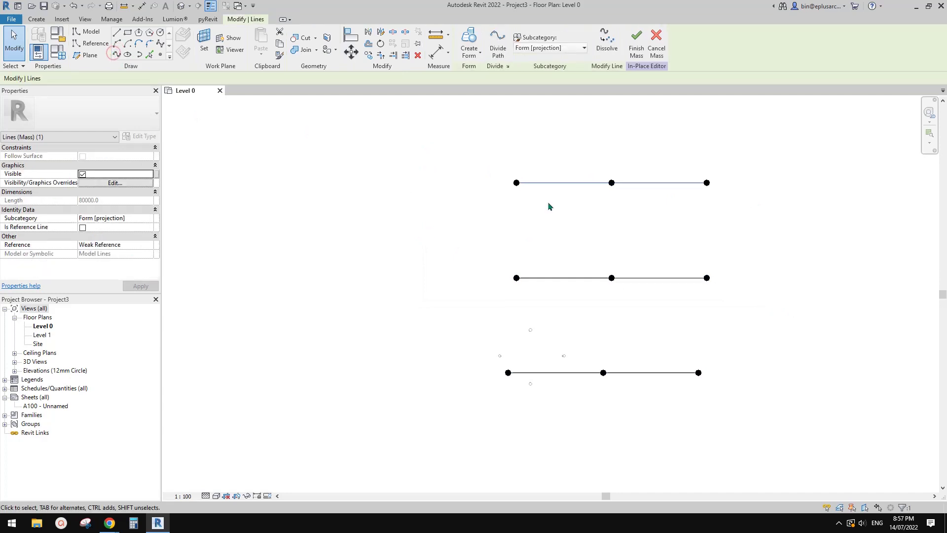
Delete the middle and uppermost splines together with their reference points.
drag(573, 145, 554, 295)
drag(545, 375, 546, 375)
middle_drag(546, 375, 581, 354)
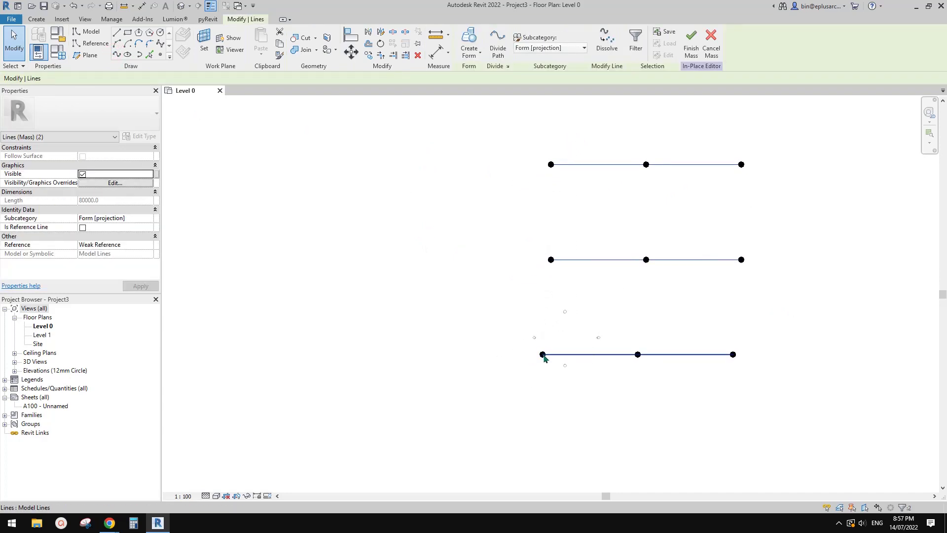
click(554, 330)
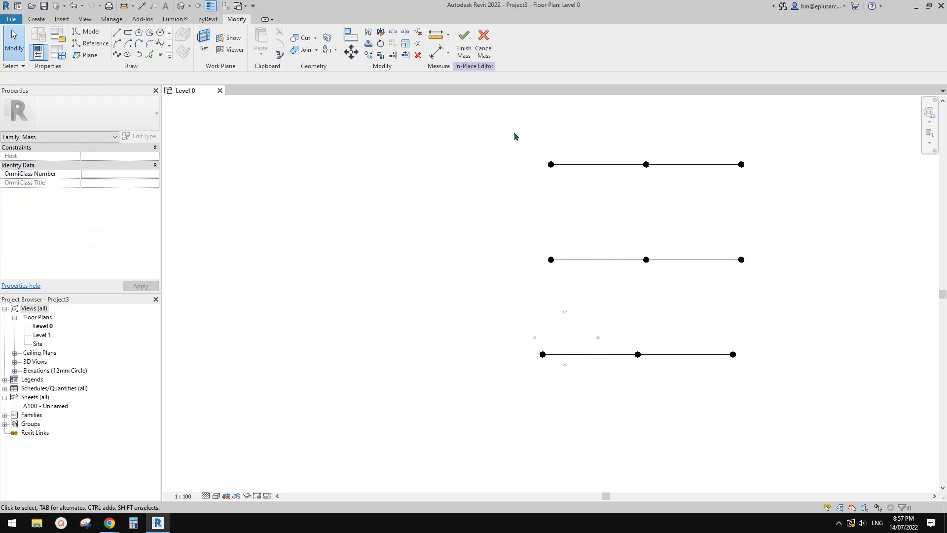
drag(510, 127, 808, 313)
key(Delete)
Copy the lowest spline with its three reference points upward twice at 40000 mm spacing.
drag(503, 321, 787, 395)
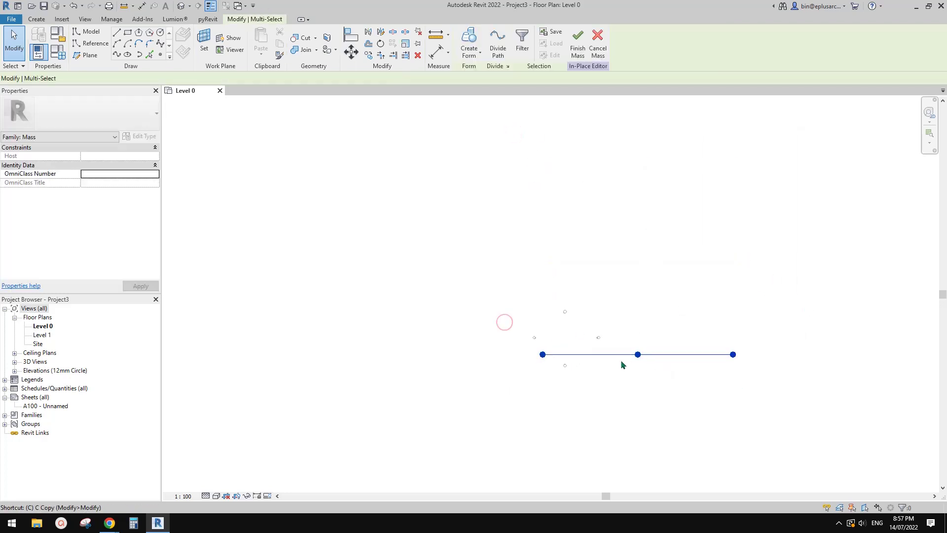
key(m)
key(v)
click(584, 354)
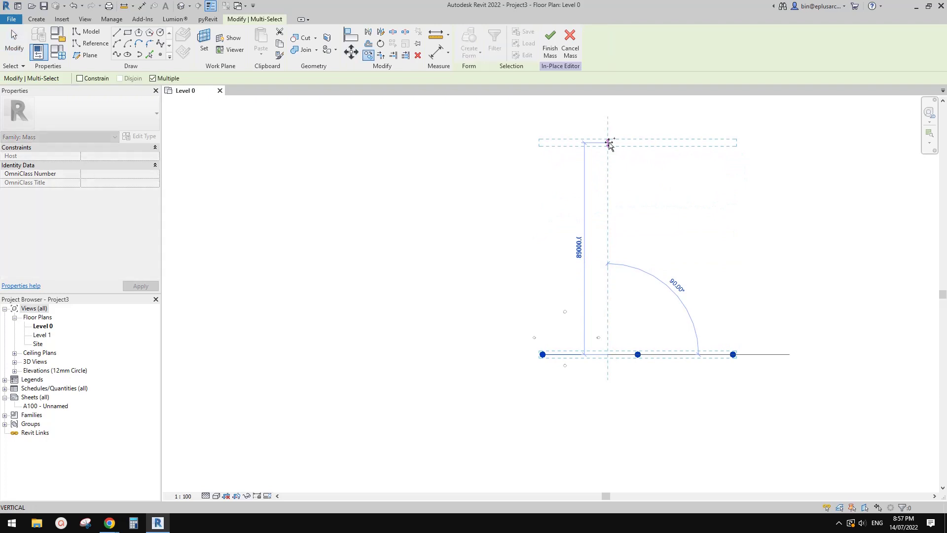
text(49)
text(000.0)
key(Return)
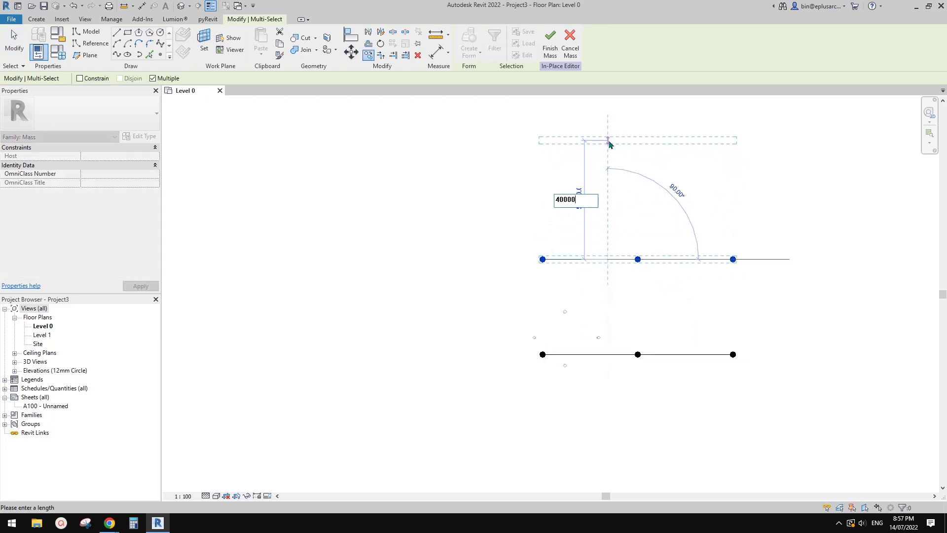
Turn the three splines into reference lines and create a form from them.
drag(594, 138, 565, 374)
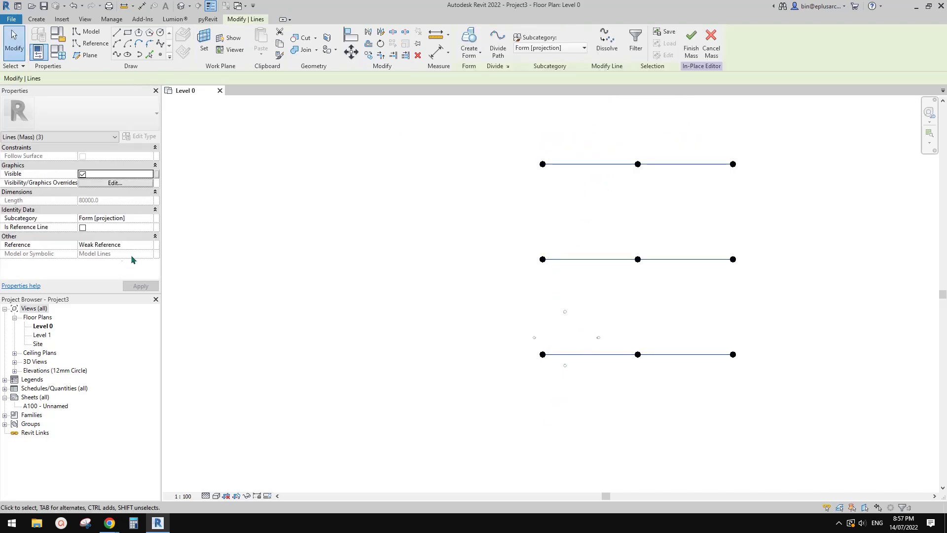
click(82, 227)
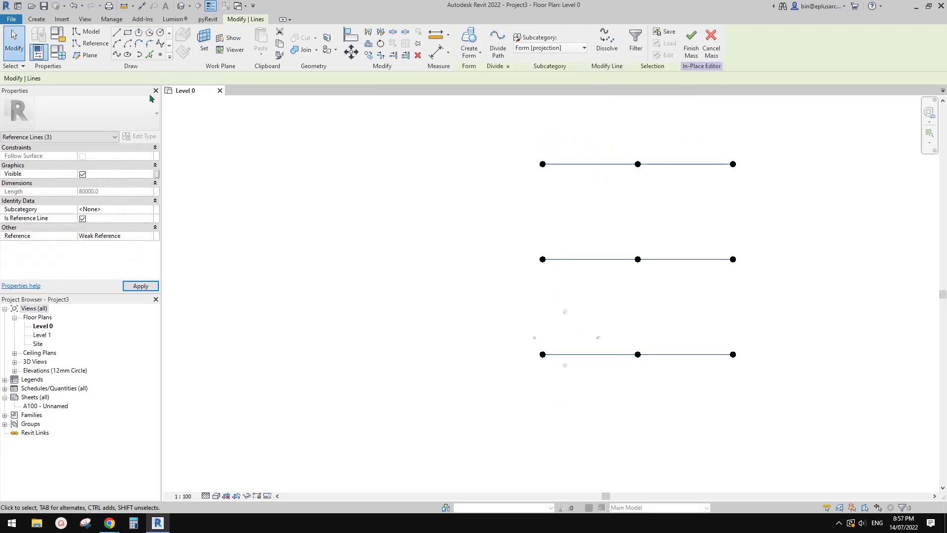
click(469, 45)
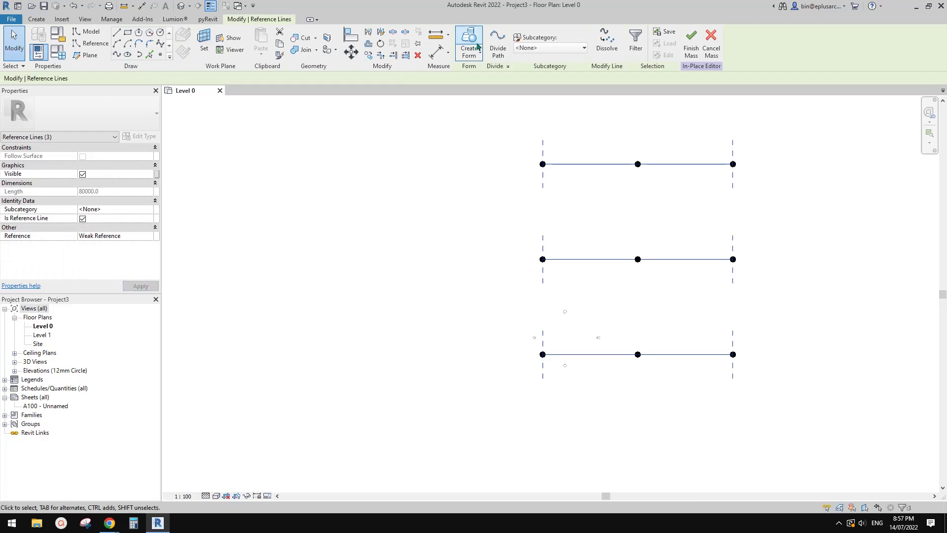
click(572, 152)
In the default 3D view, pull the middle spline's centre reference point upward to arch the form.
click(188, 10)
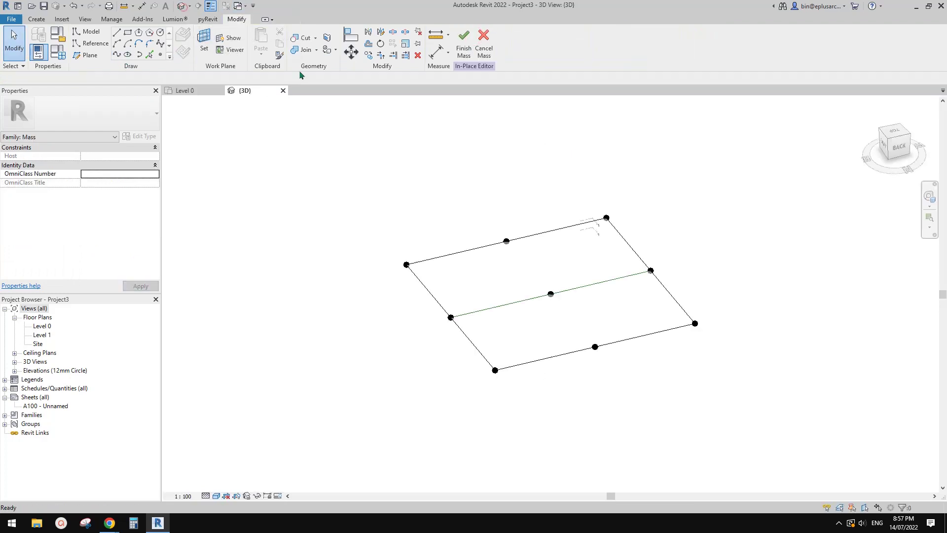
shift+middle_drag(469, 284, 522, 236)
click(508, 304)
scroll(510, 306, up, 2)
mouse_move(508, 304)
mouse_down()
mouse_move(510, 211)
mouse_move(517, 218)
mouse_up()
mouse_move(518, 218)
shift+middle_down()
mouse_move(412, 239)
mouse_move(458, 229)
mouse_move(499, 325)
shift+middle_up()
key(Escape)
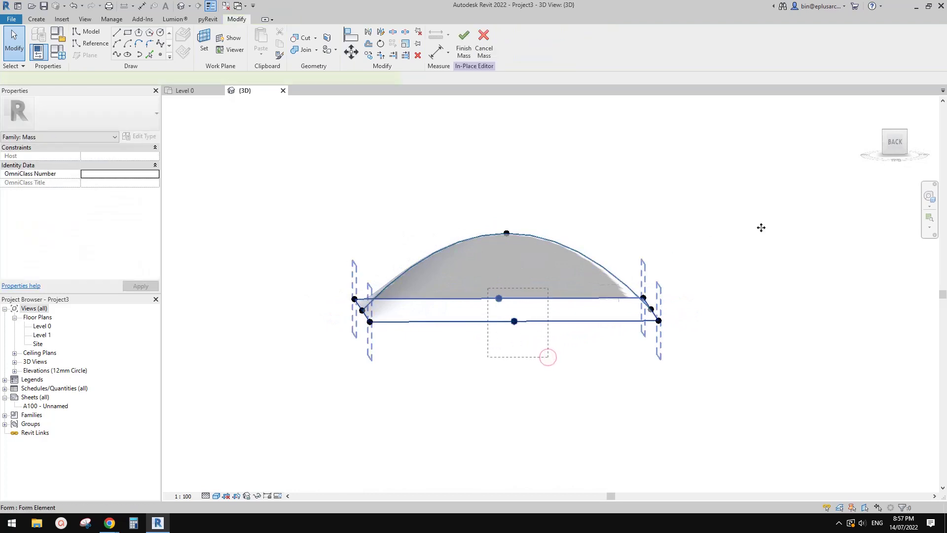
Raise the centre reference points of the two outer splines together to an offset of 4200 mm.
click(520, 260)
click(427, 242)
drag(408, 242, 543, 332)
click(898, 147)
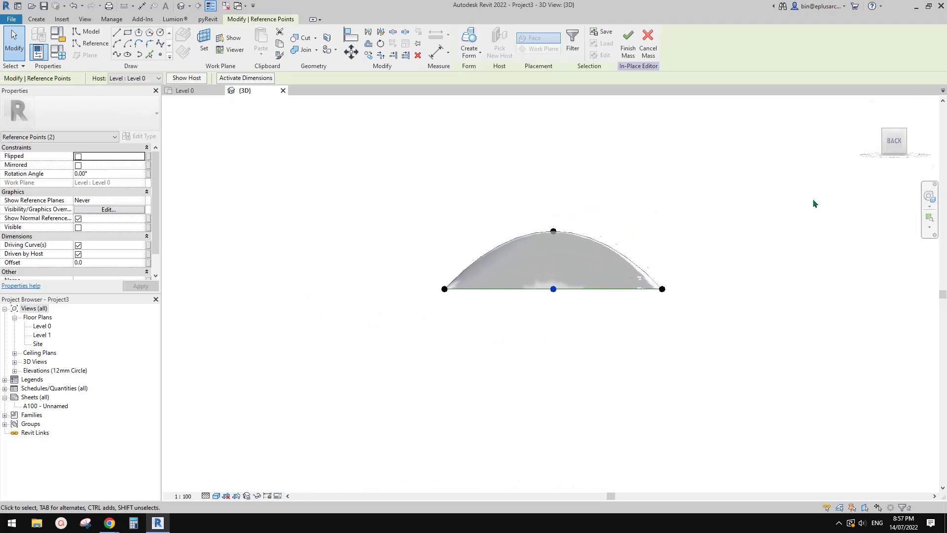
key(Up)
key(Up)
key(Up)
key(Up)
key(Up)
key(Up)
key(Up)
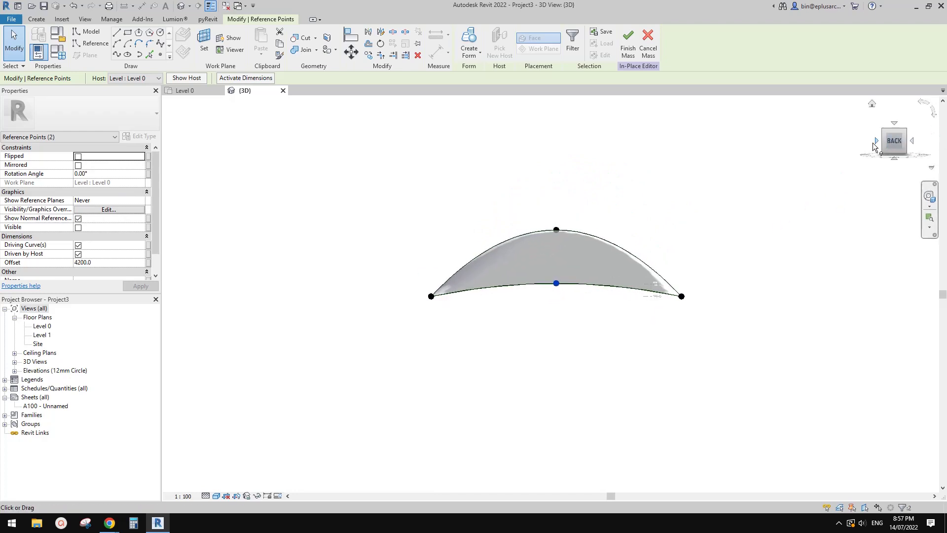
From the right-side view, raise the two end reference points of the middle spline to an offset of 4000 mm.
click(874, 140)
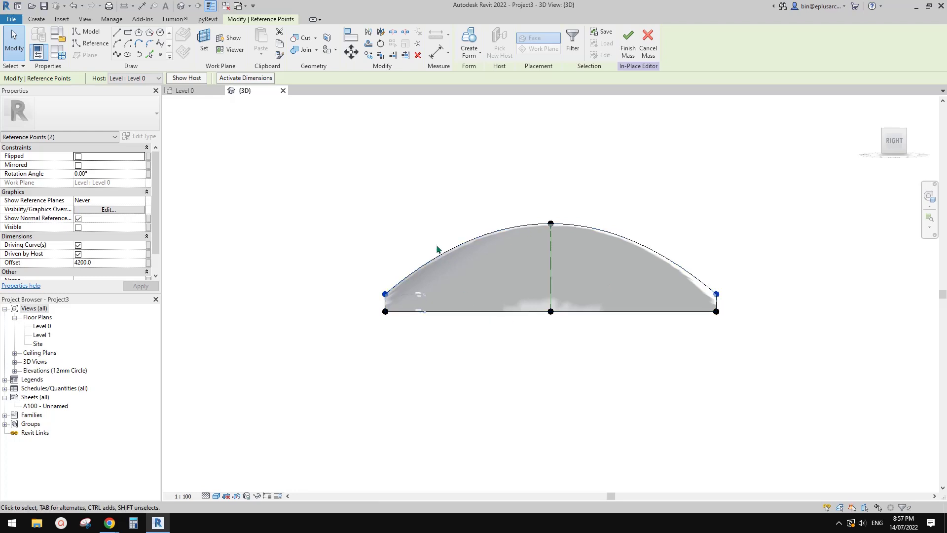
drag(432, 242, 606, 338)
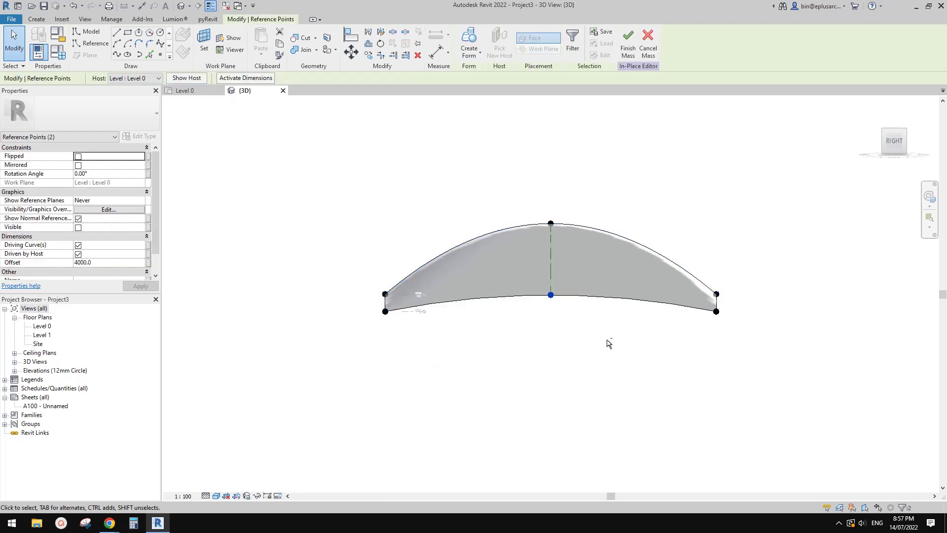
click(638, 312)
Divide the surface of the curved roof form into a UV grid.
shift+middle_drag(638, 312, 584, 228)
click(584, 318)
middle_drag(603, 319, 593, 323)
scroll(608, 314, up, 2)
scroll(583, 126, up, 1)
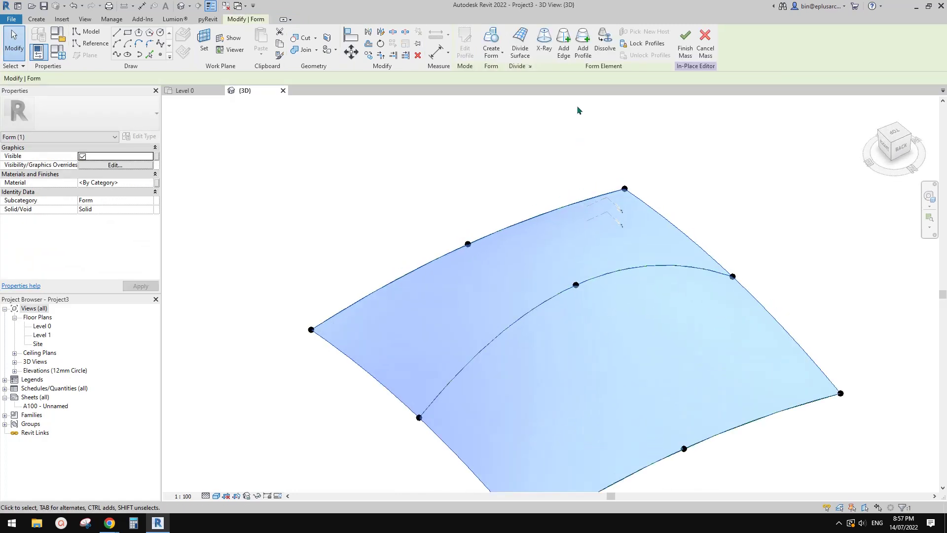
middle_drag(657, 339, 640, 309)
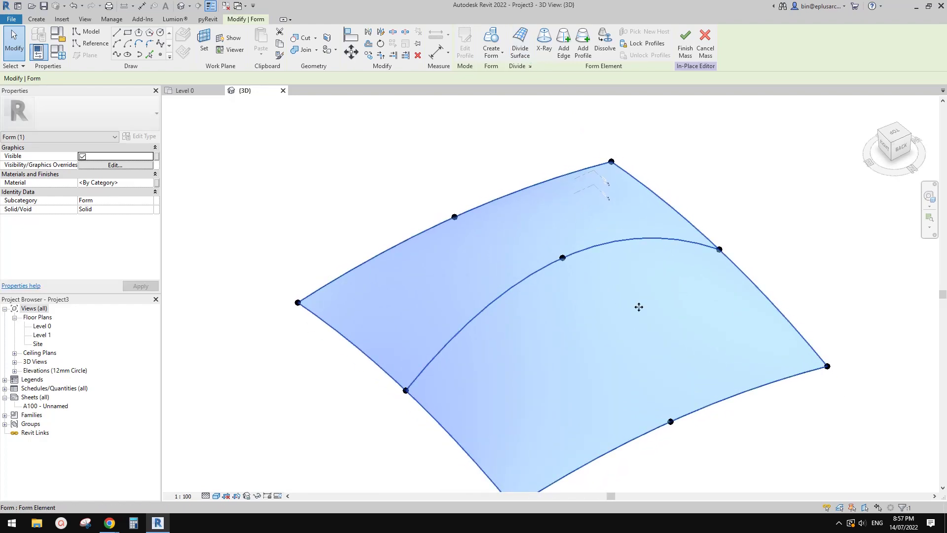
click(520, 43)
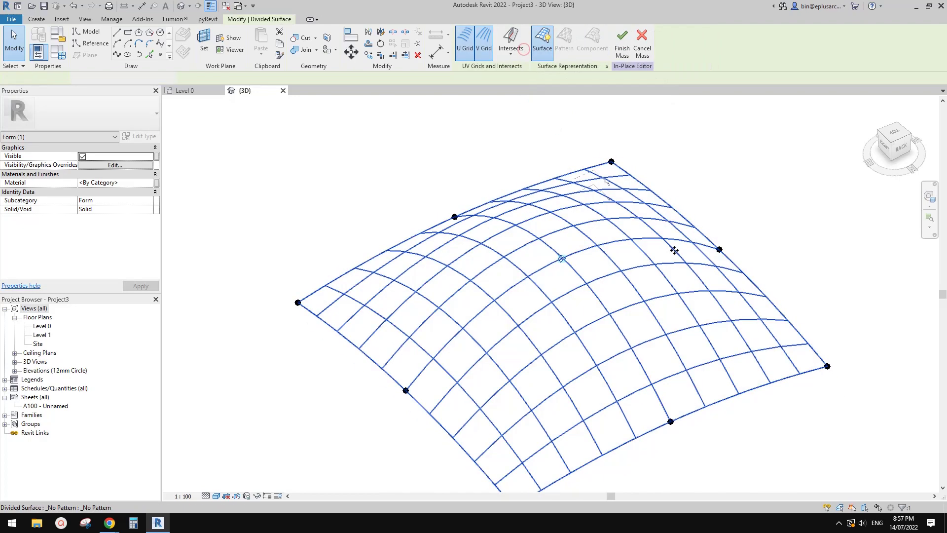
scroll(462, 280, down, 1)
middle_drag(476, 283, 475, 220)
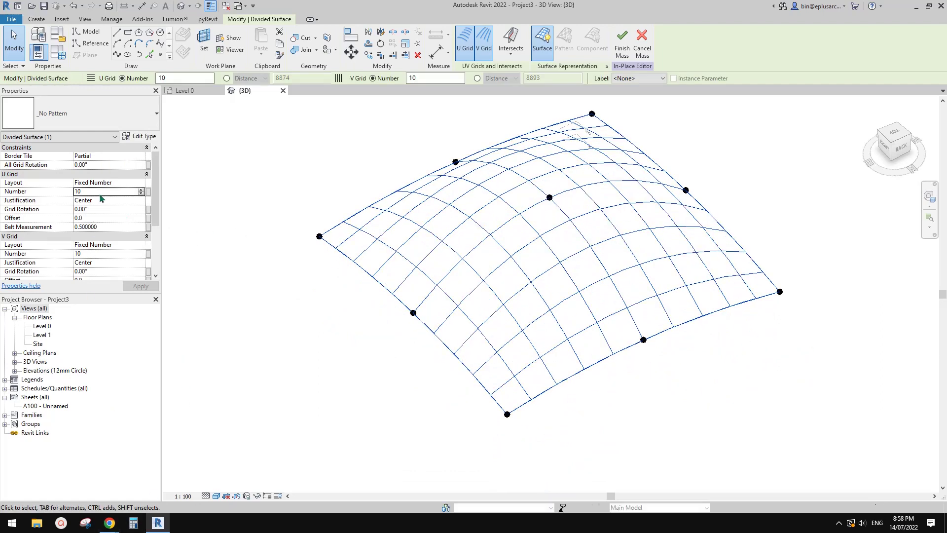
Set both the U grid and V grid numbers of the divided surface to 6.
click(99, 192)
text(6)
click(102, 253)
text(6)
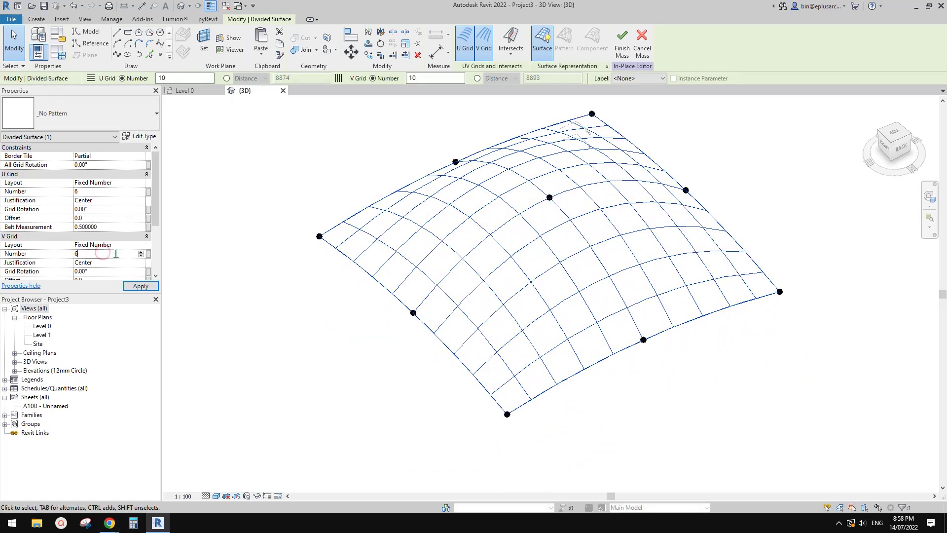
shift+middle_drag(486, 298, 518, 301)
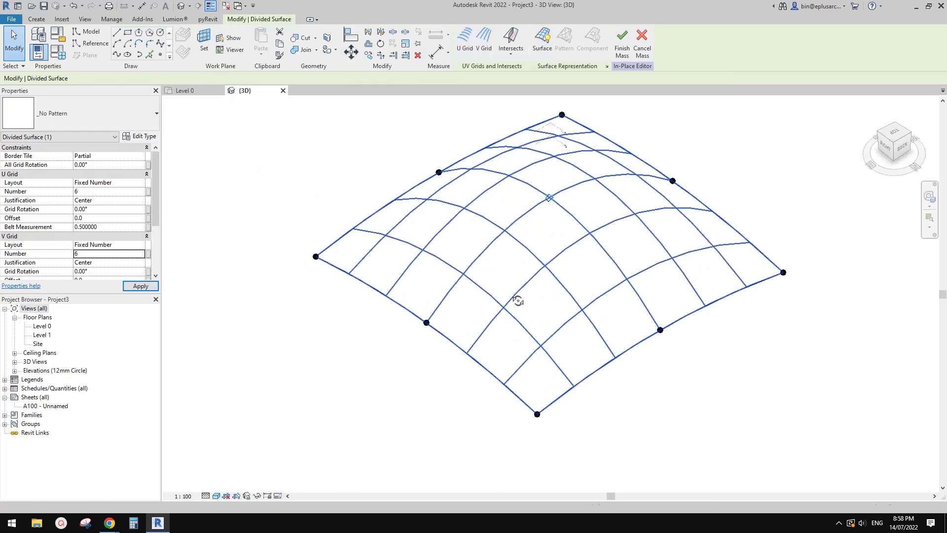
Check the roof's grid in the reference photo in Chrome, and set the divided surface's All Grid Rotation to 45° in Revit.
mouse_move(110, 523)
click(191, 476)
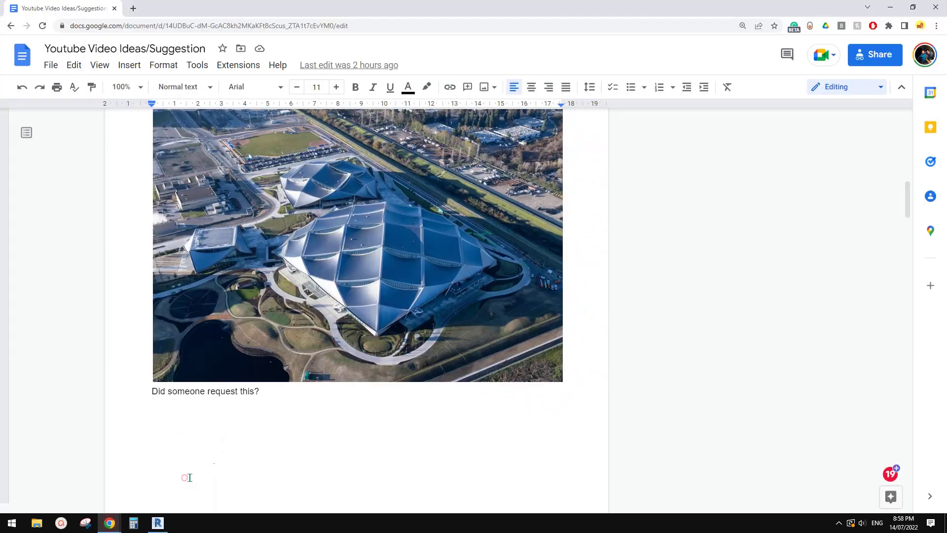
click(158, 523)
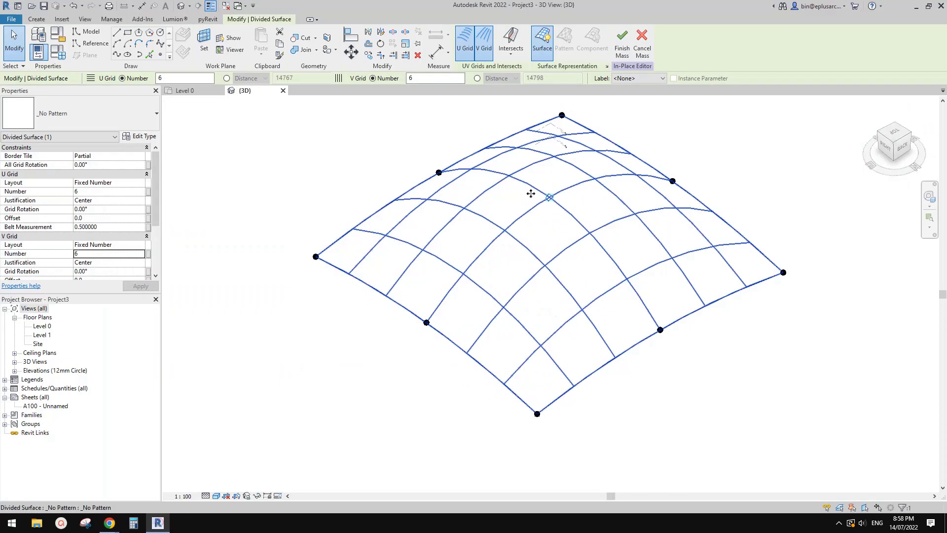
click(106, 165)
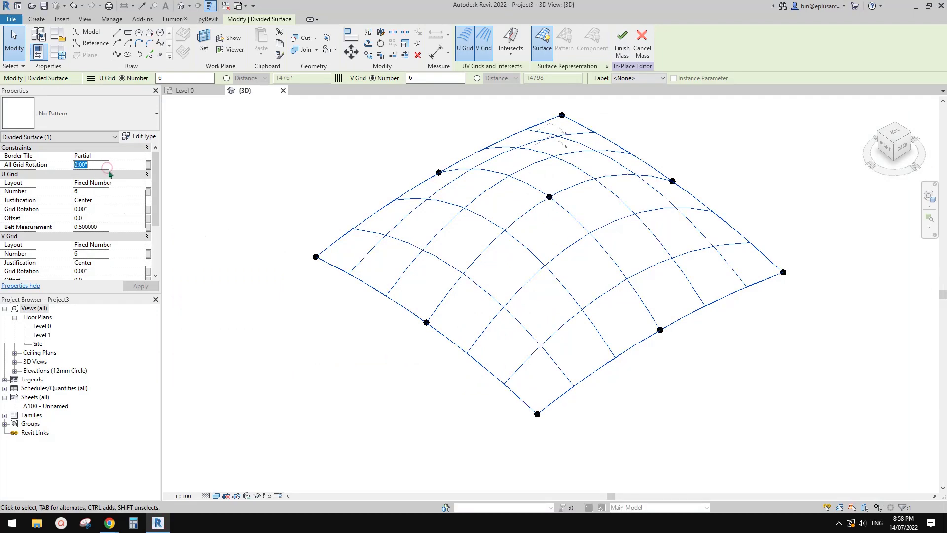
text(45)
key(Return)
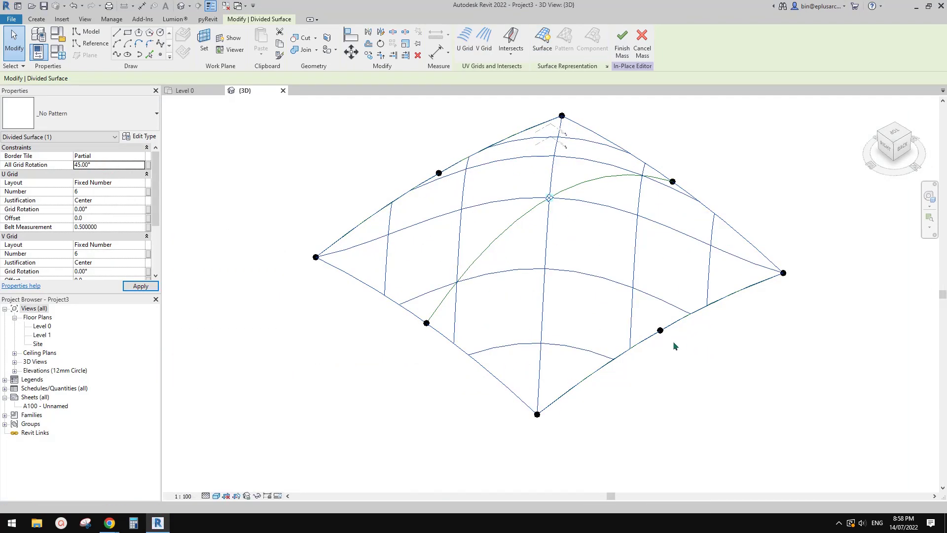
shift+middle_drag(673, 342, 634, 370)
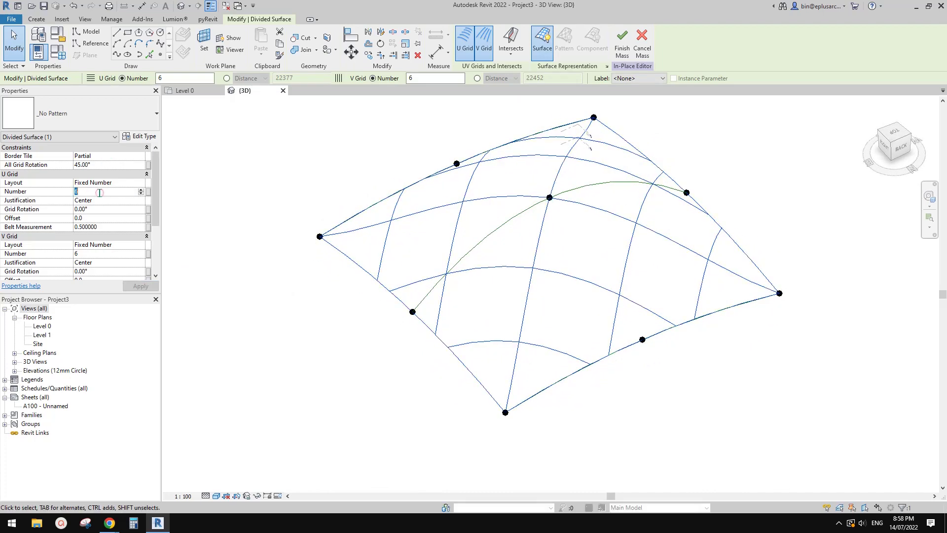
Set both the U grid and V grid numbers of the rotated divided surface to 7.
click(99, 192)
text(7)
click(104, 254)
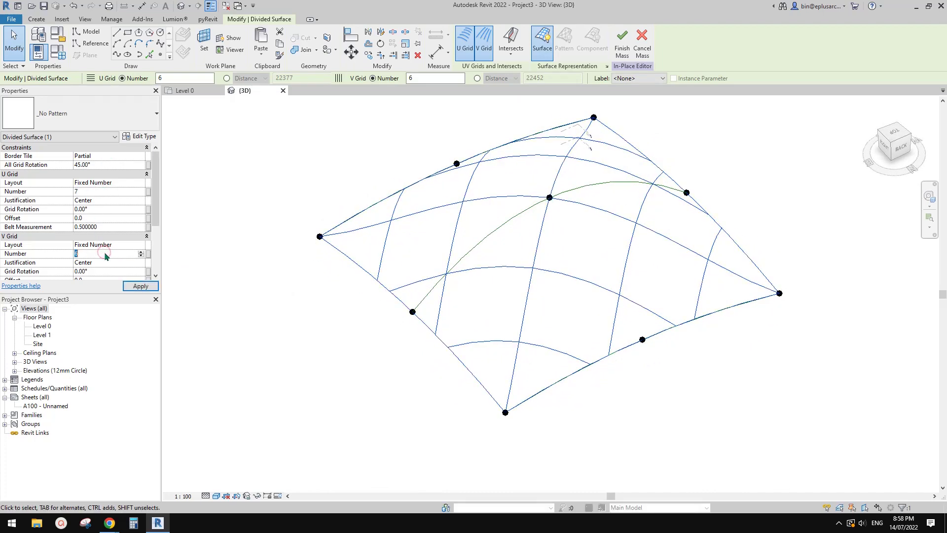
text(7)
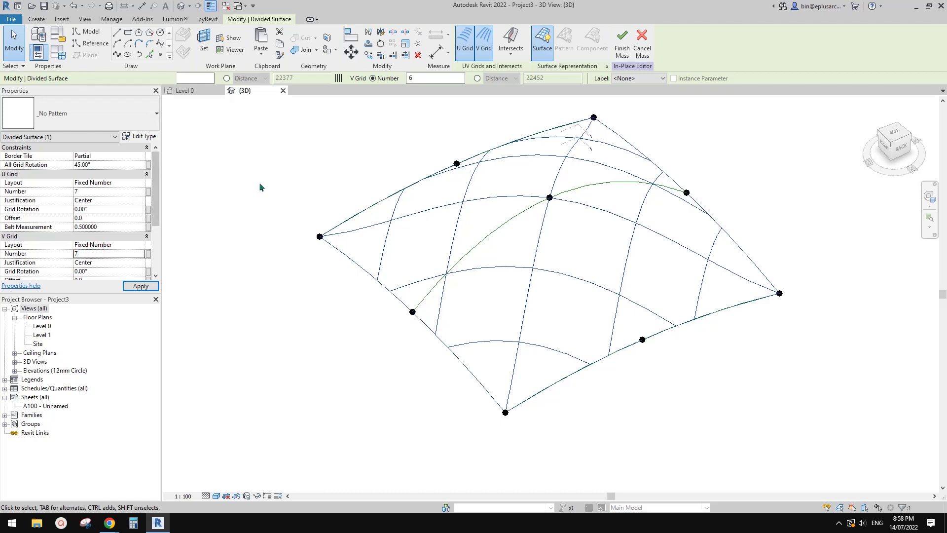
click(265, 182)
scroll(414, 216, down, 1)
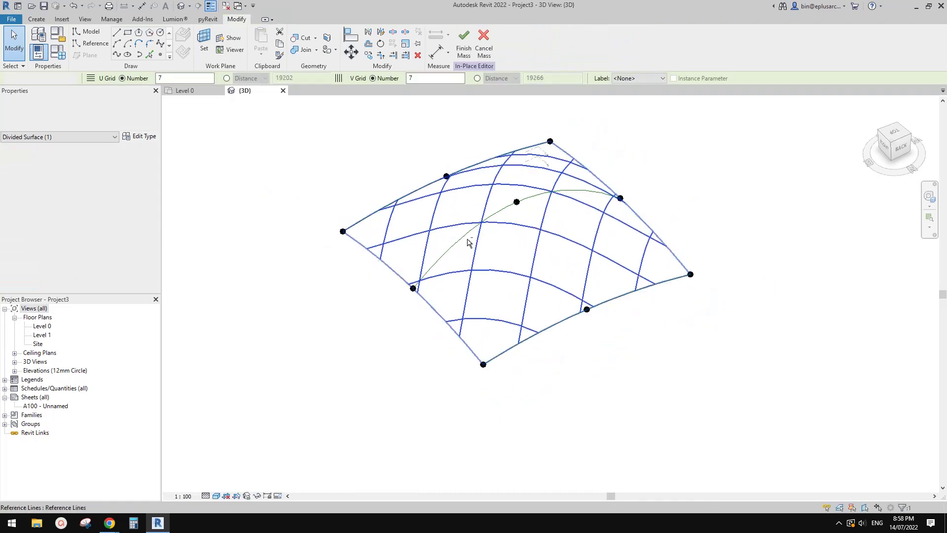
shift+middle_drag(467, 240, 521, 243)
scroll(493, 237, up, 4)
scroll(529, 232, down, 1)
mouse_move(432, 159)
middle_down()
mouse_move(435, 170)
mouse_move(424, 168)
middle_up()
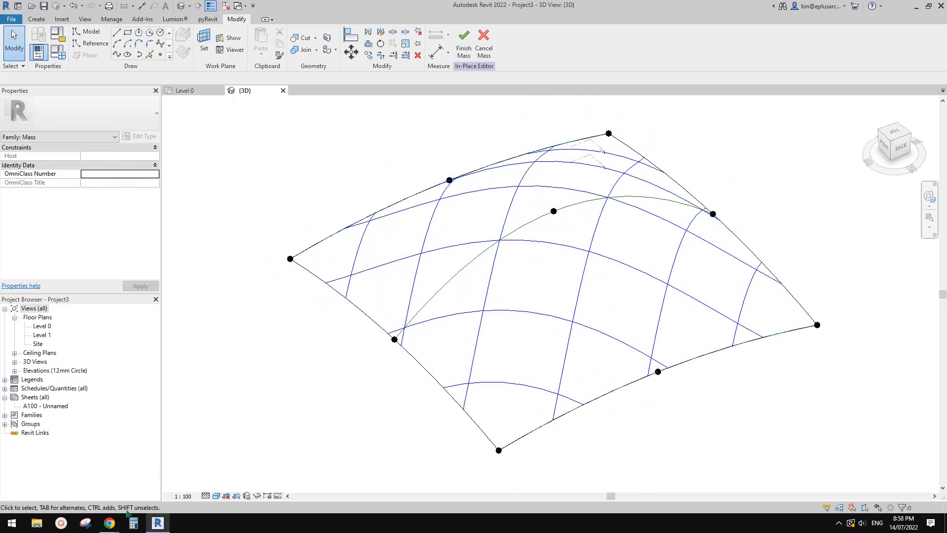
Examine the roof segments in the reference photo in Chrome, and create a new Revit family from the Metric Generic Model Pattern Based template.
mouse_move(110, 523)
click(156, 482)
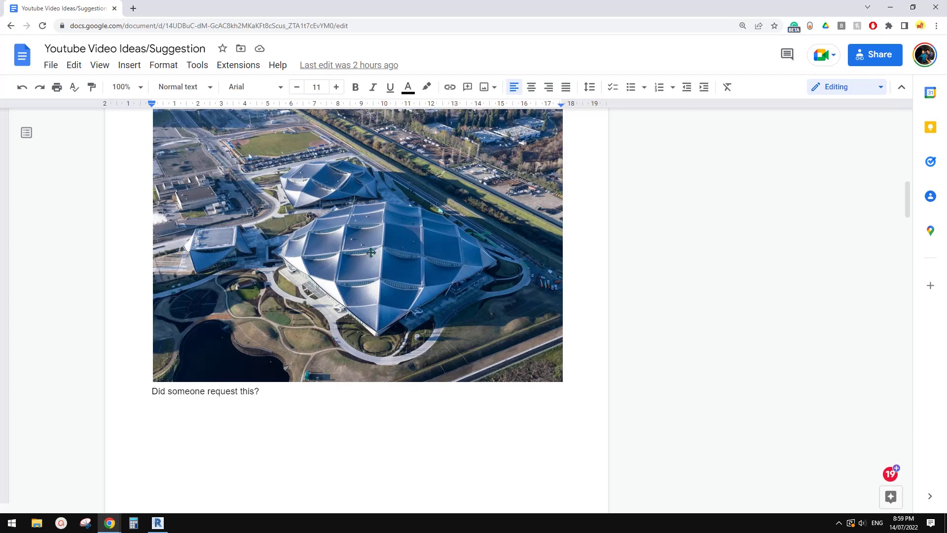
click(160, 526)
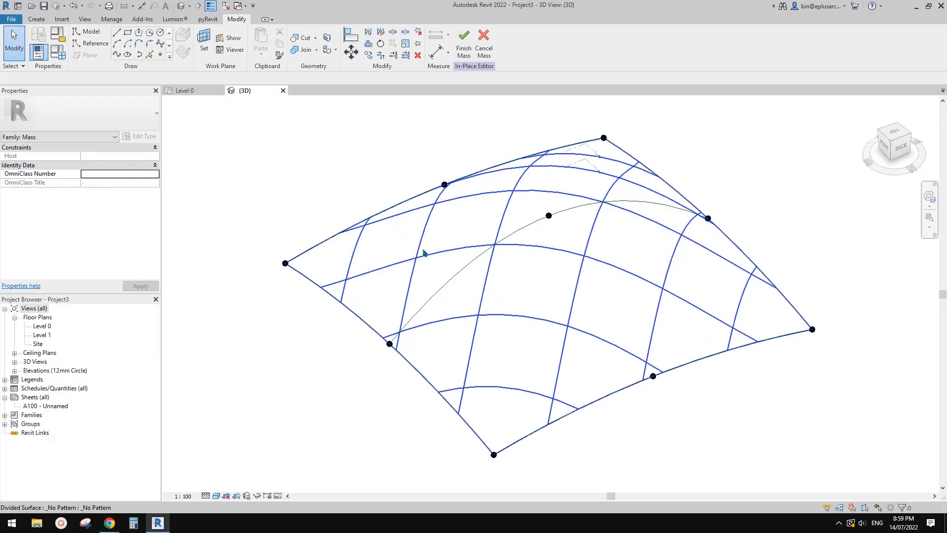
click(12, 19)
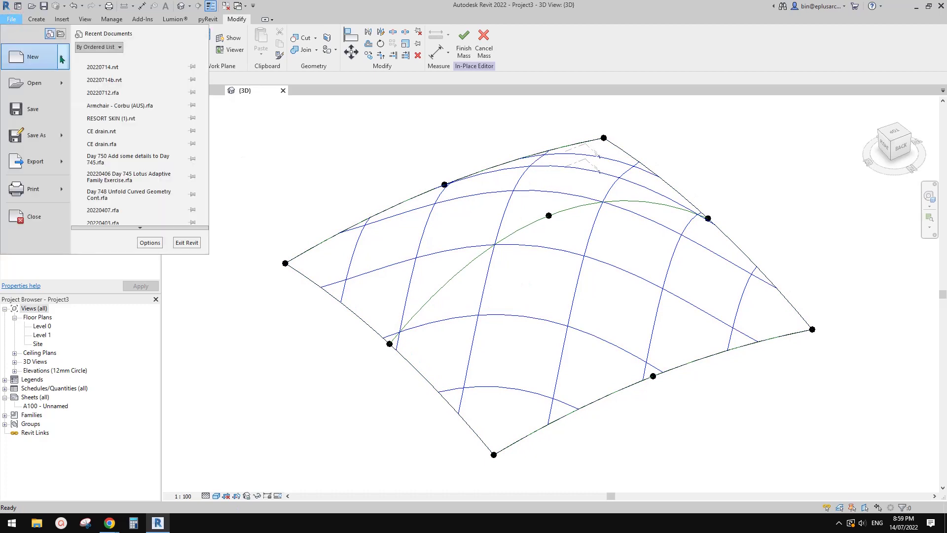
mouse_move(62, 59)
click(98, 73)
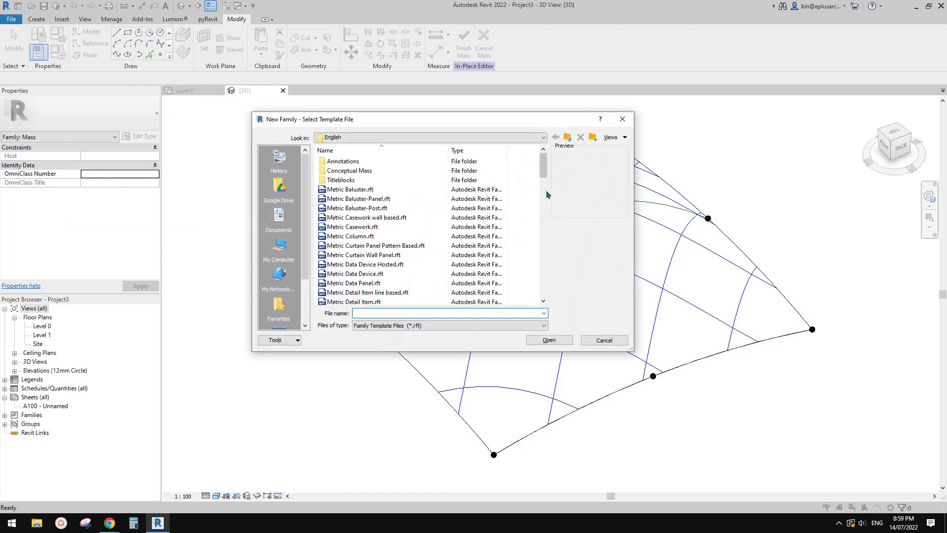
click(543, 194)
click(541, 223)
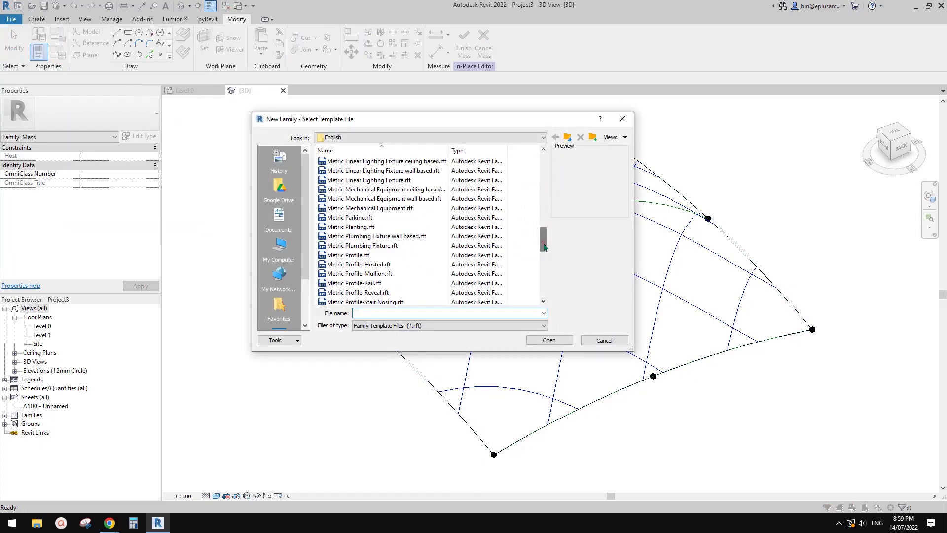
drag(544, 244, 542, 231)
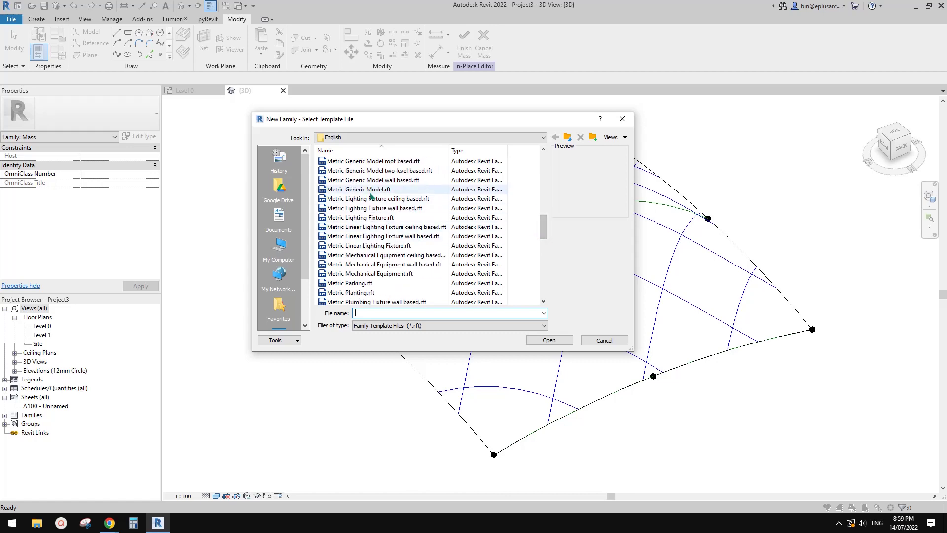
scroll(405, 183, up, 3)
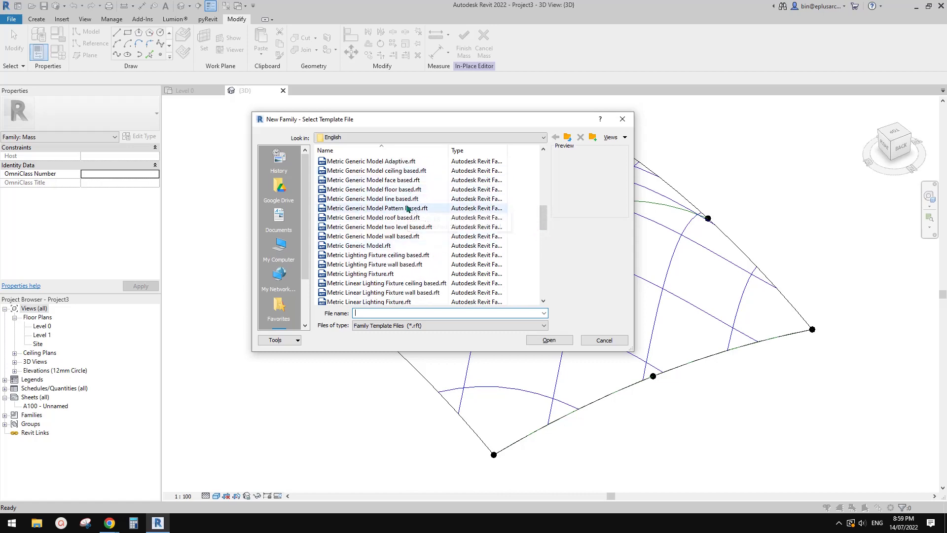
key(Escape)
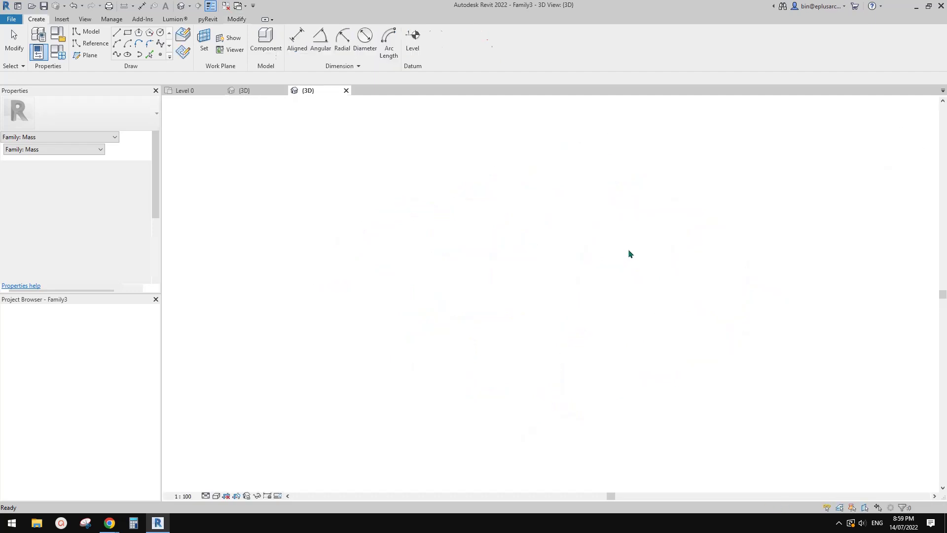
Place a reference point at the midpoint of each of the four edges of the central tile.
scroll(603, 273, up, 5)
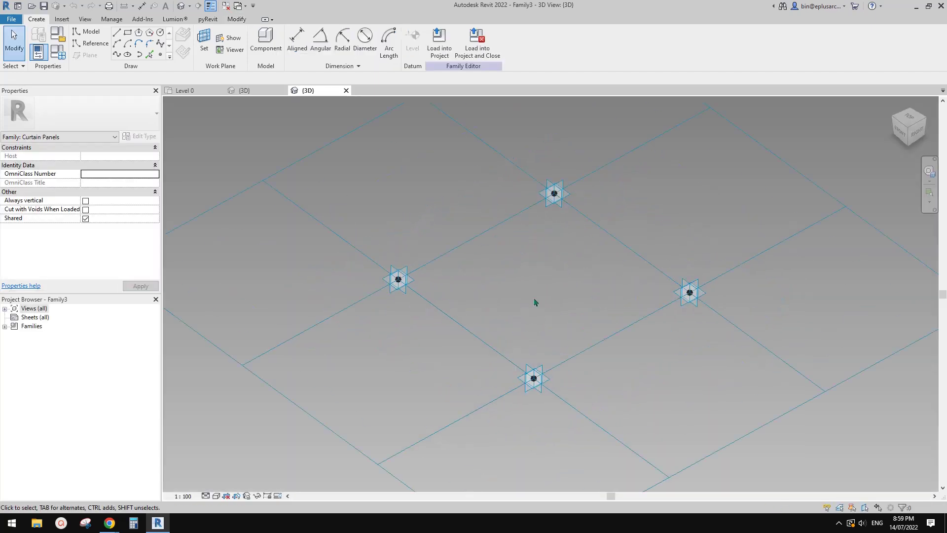
shift+middle_drag(526, 275, 496, 292)
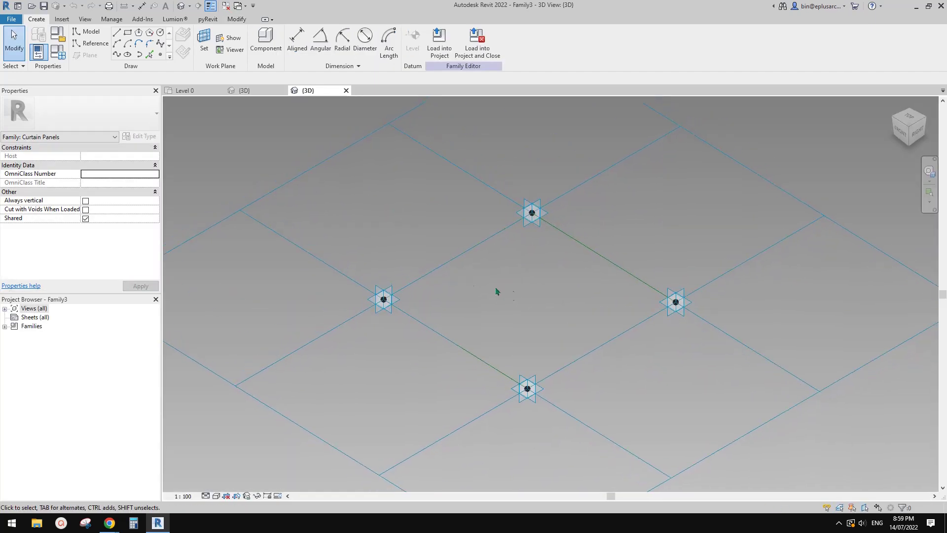
click(161, 56)
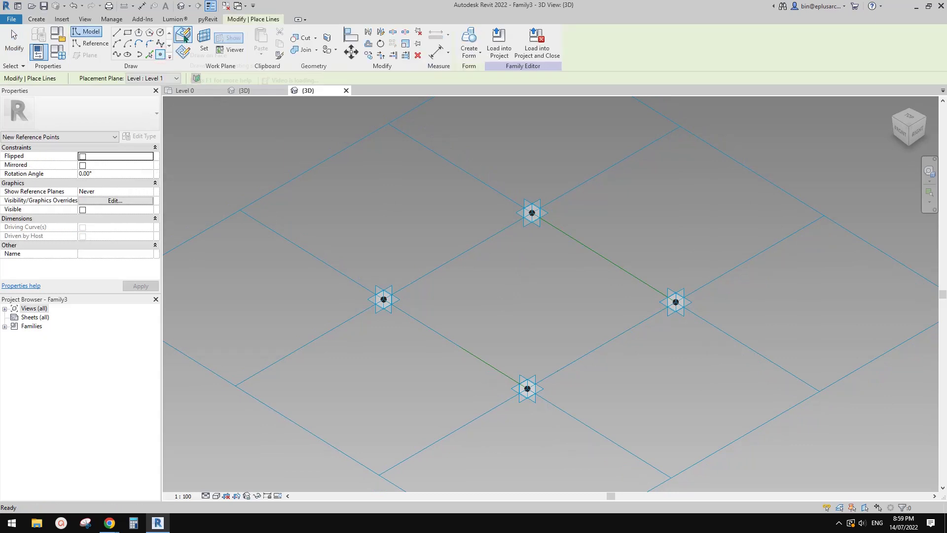
click(183, 34)
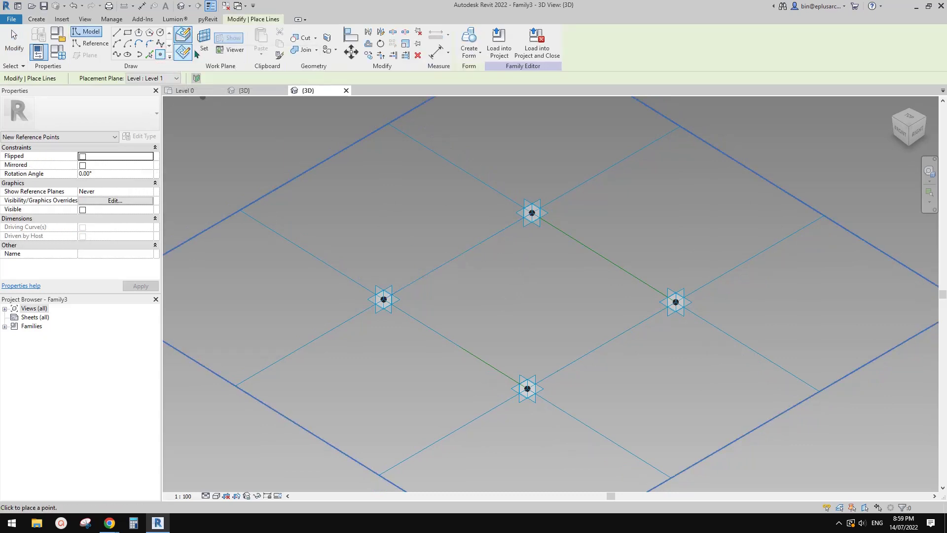
click(458, 256)
click(455, 343)
click(601, 345)
click(603, 257)
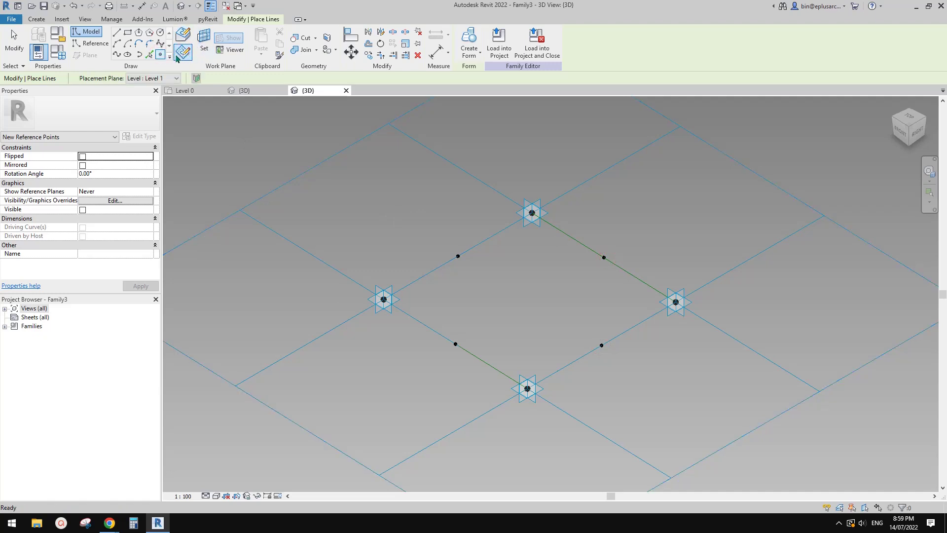
Add hosted reference points on the work planes of the two midpoint points on the tile's left-hand edges.
click(203, 42)
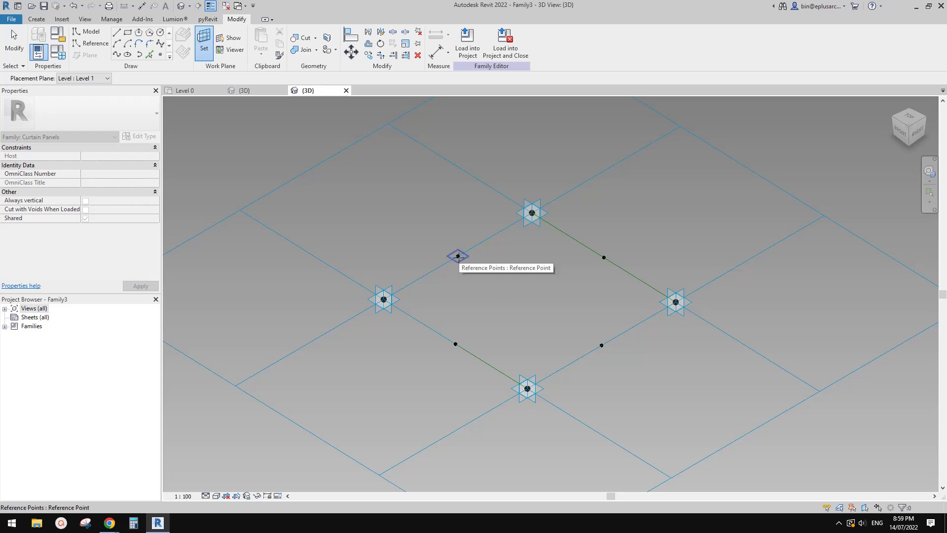
click(458, 256)
click(458, 256)
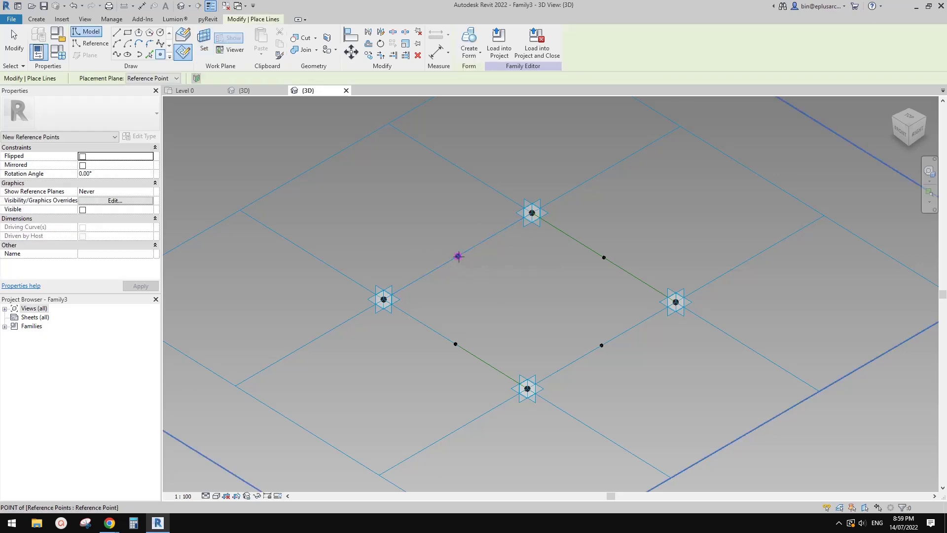
click(510, 294)
click(204, 41)
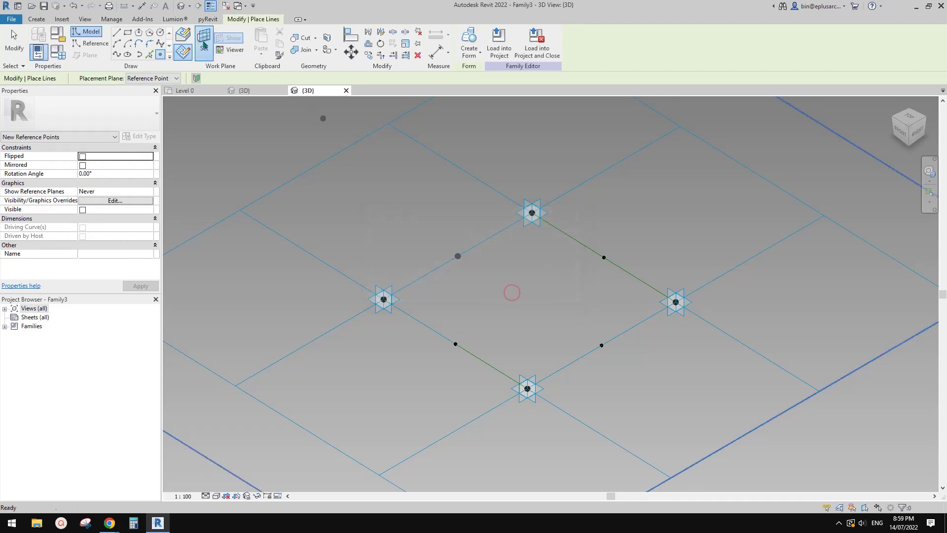
click(455, 344)
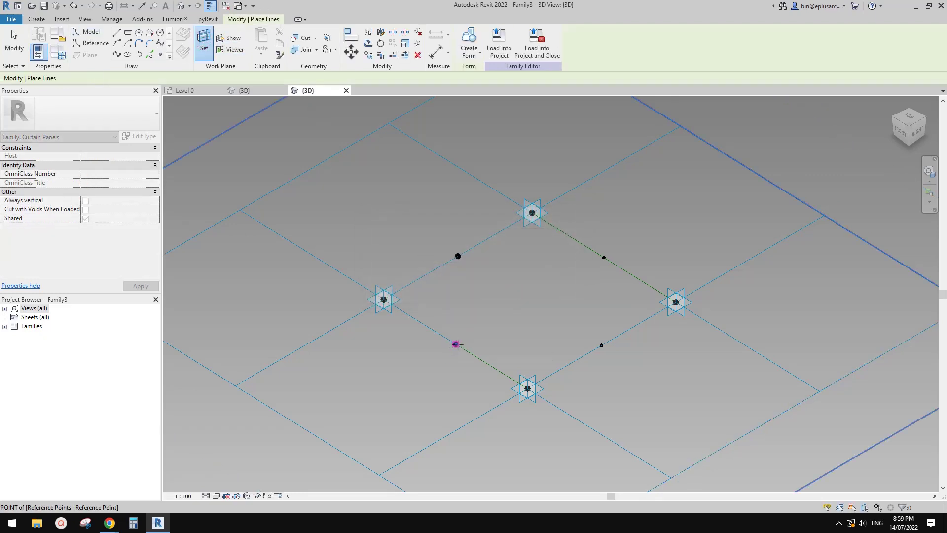
click(455, 344)
click(506, 295)
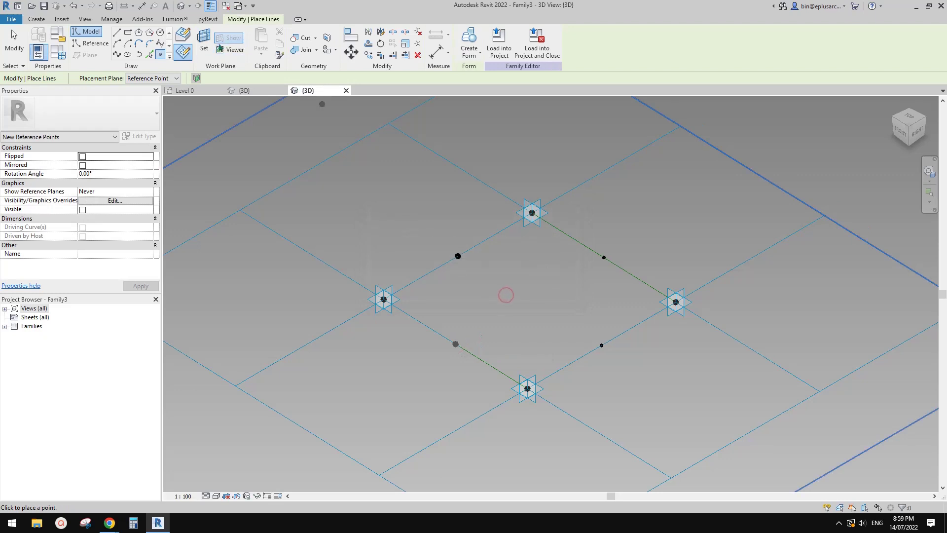
Add hosted reference points on the work planes of the two remaining edge midpoint points, and end point placement.
click(203, 41)
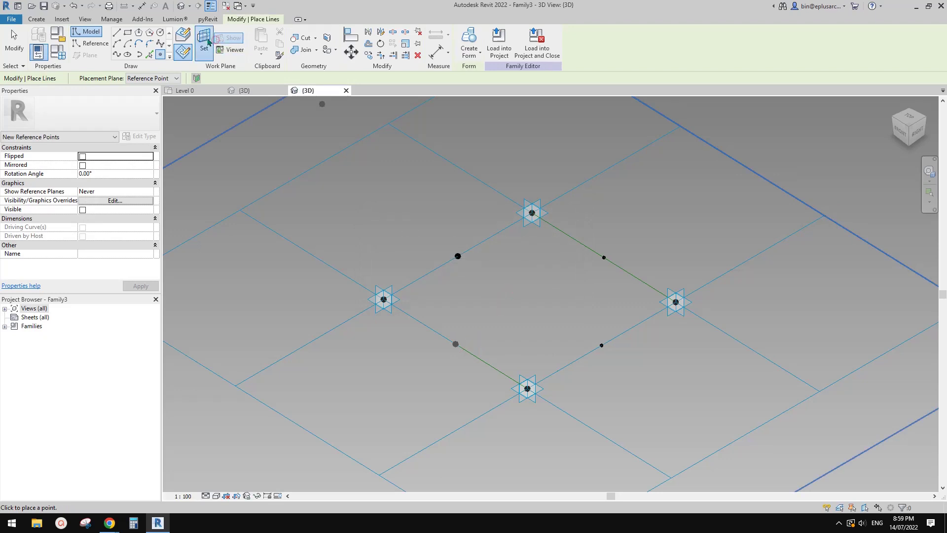
click(602, 346)
click(602, 346)
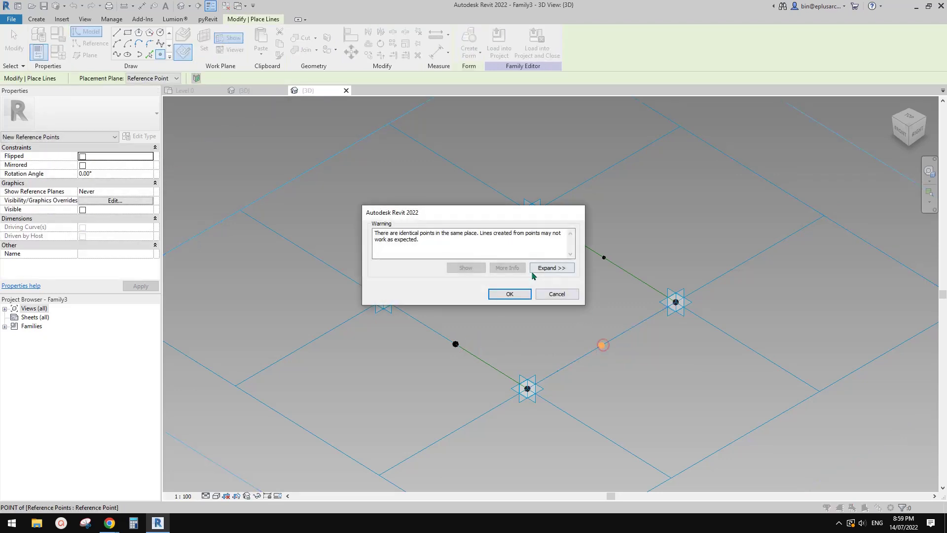
click(511, 294)
click(209, 49)
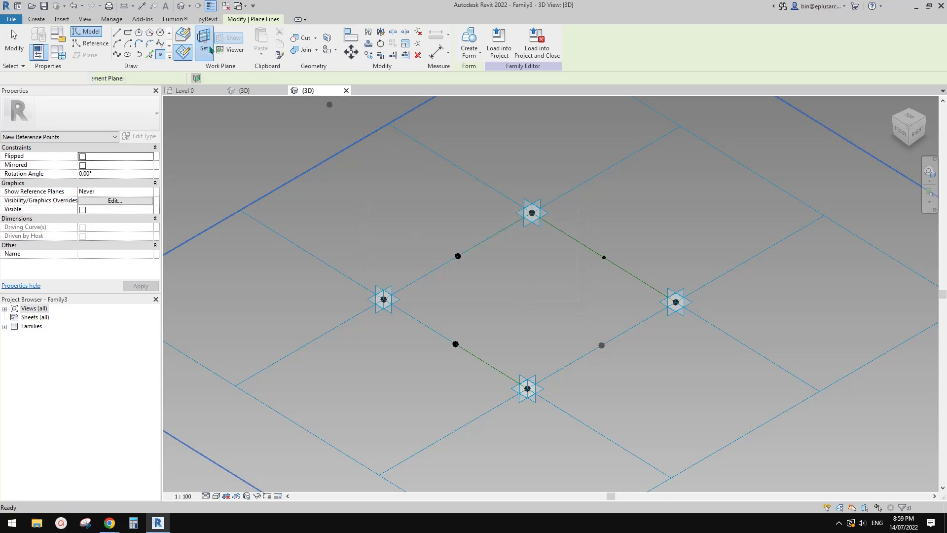
click(604, 257)
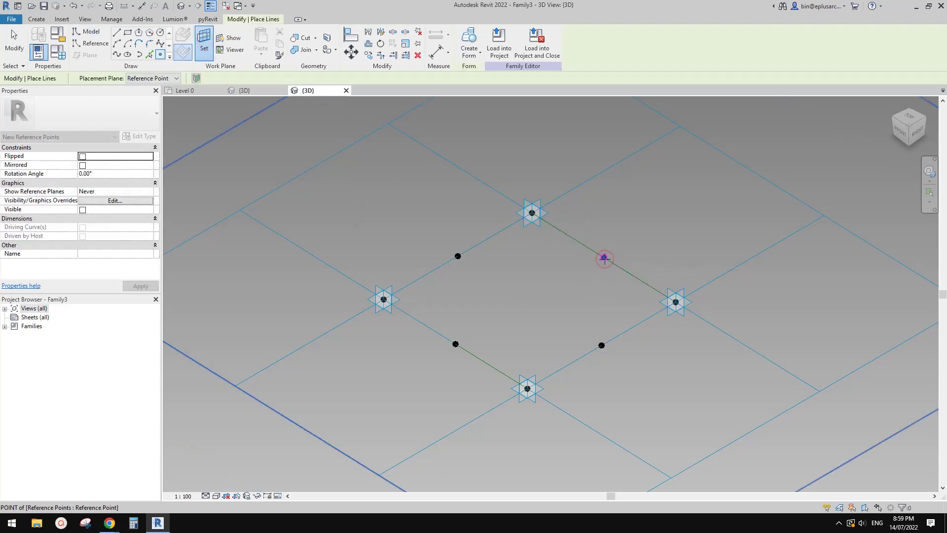
click(604, 257)
click(513, 295)
key(Escape)
Offset the hosted point at the tile's rear-left edge midpoint vertically upward by about 501 mm.
middle_drag(542, 301, 522, 267)
key(Tab)
key(Tab)
click(438, 222)
shift+middle_drag(437, 221, 434, 223)
drag(440, 203, 441, 171)
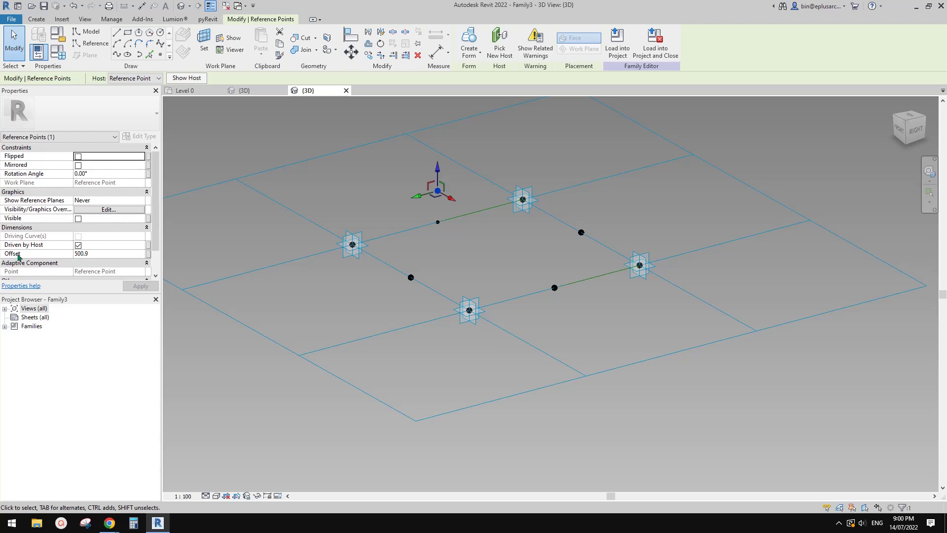
Offset the other three hosted points vertically from their edge midpoints, by about 401 mm, 499 mm and 480 mm.
shift+middle_drag(517, 282, 523, 298)
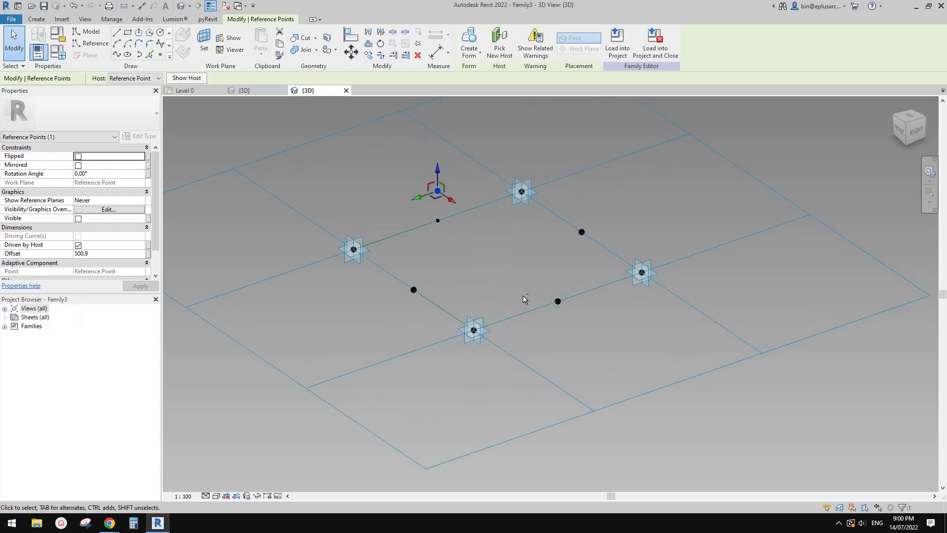
click(413, 291)
click(413, 291)
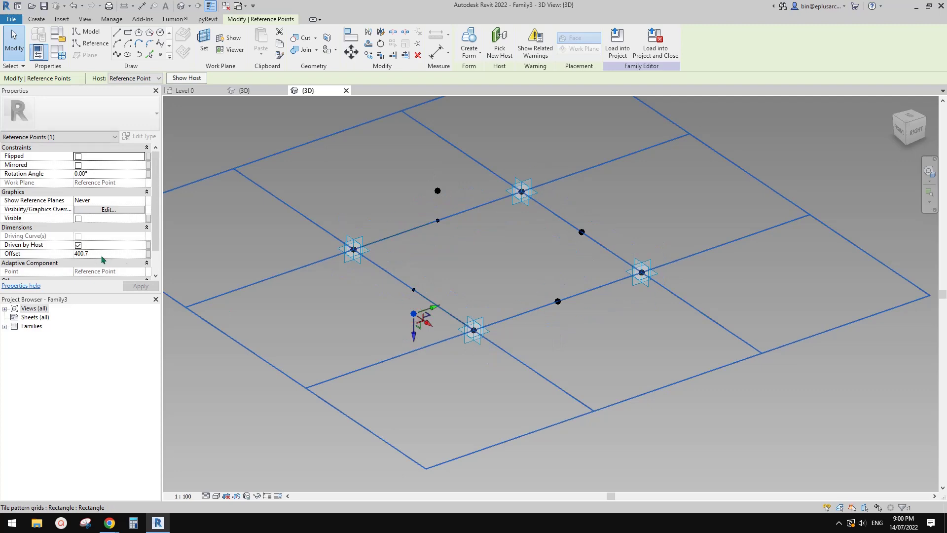
click(557, 301)
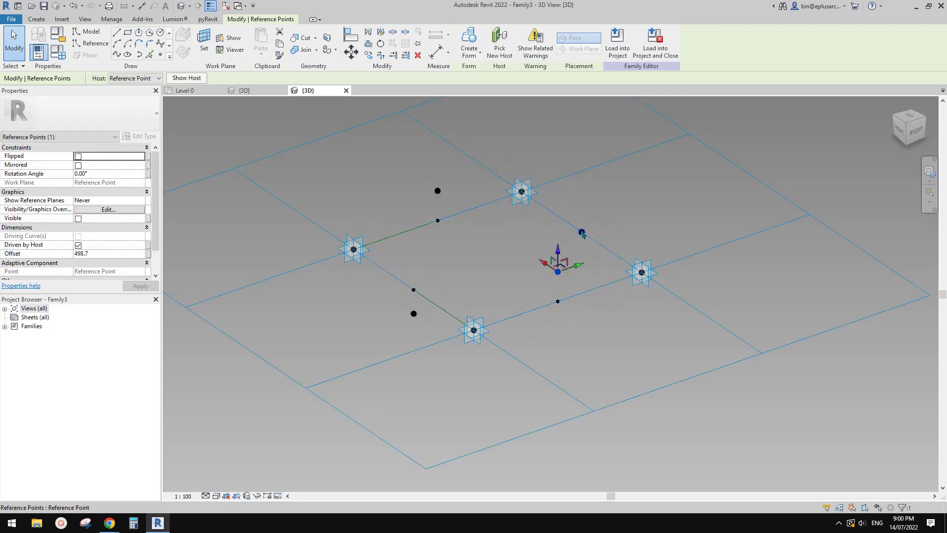
click(582, 232)
drag(589, 185, 589, 177)
shift+middle_drag(551, 215, 579, 197)
scroll(528, 207, up, 1)
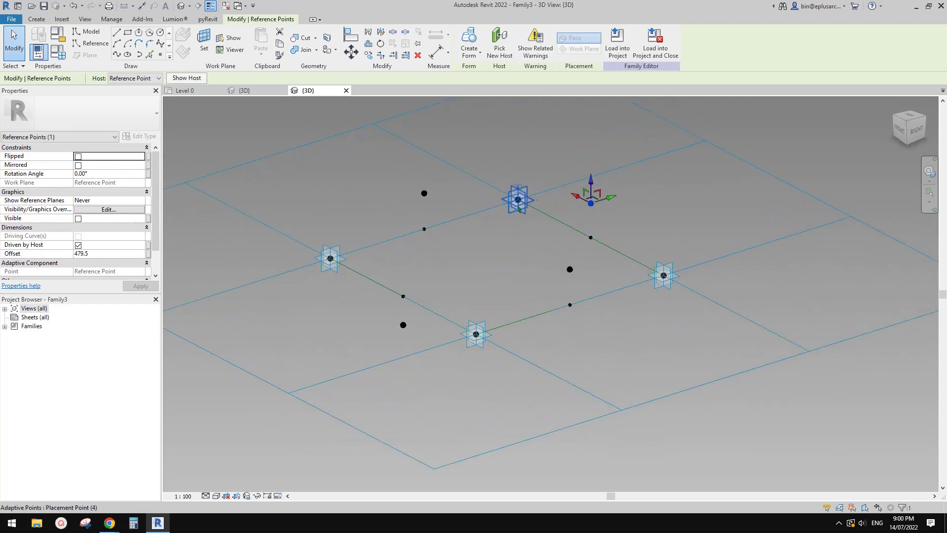
Set the rotation angle of the three edge midpoint points whose hosted points sit above the tile to 180°.
drag(411, 218, 455, 248)
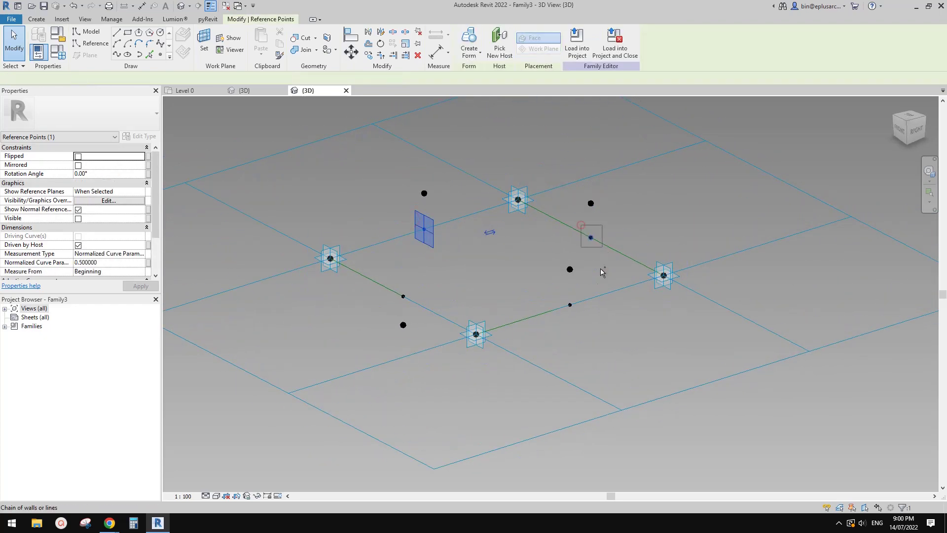
ctrl+click(570, 305)
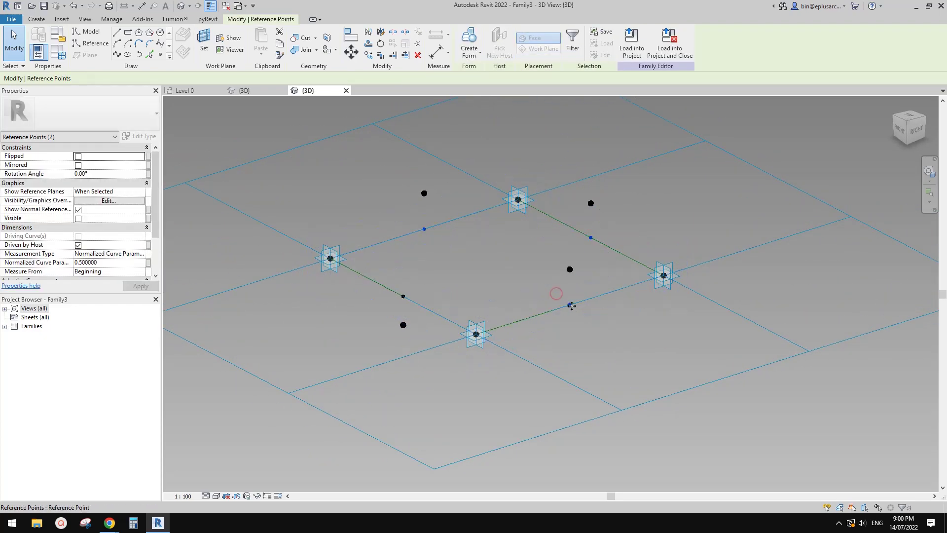
click(109, 174)
text(180)
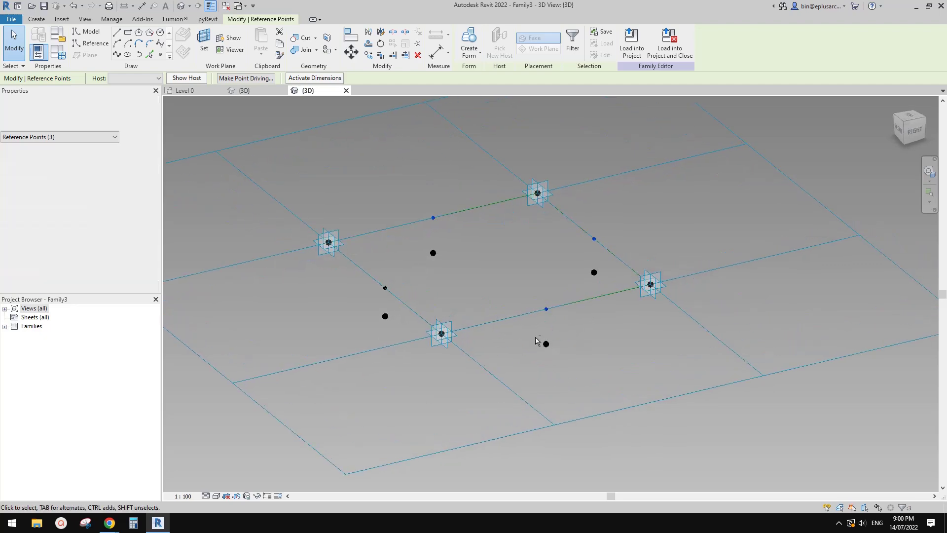
scroll(512, 335, up, 1)
key(Escape)
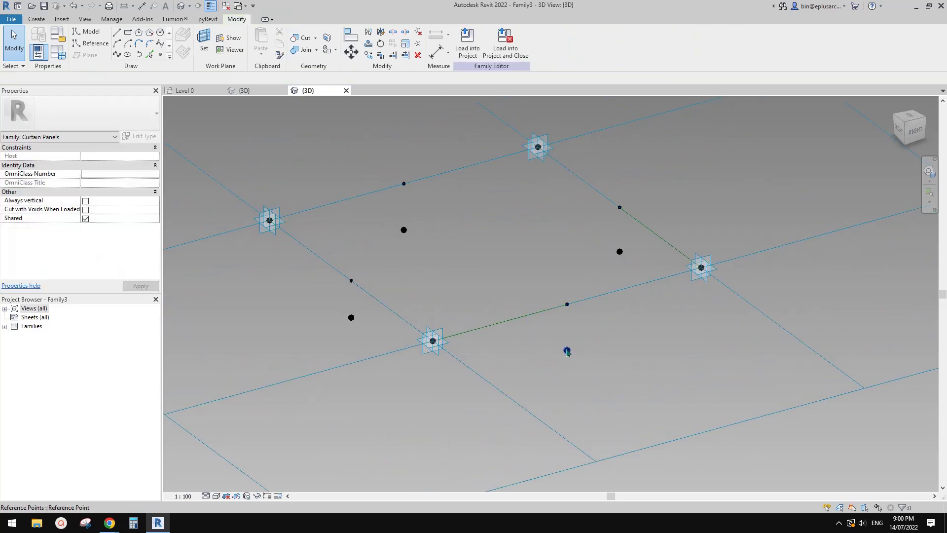
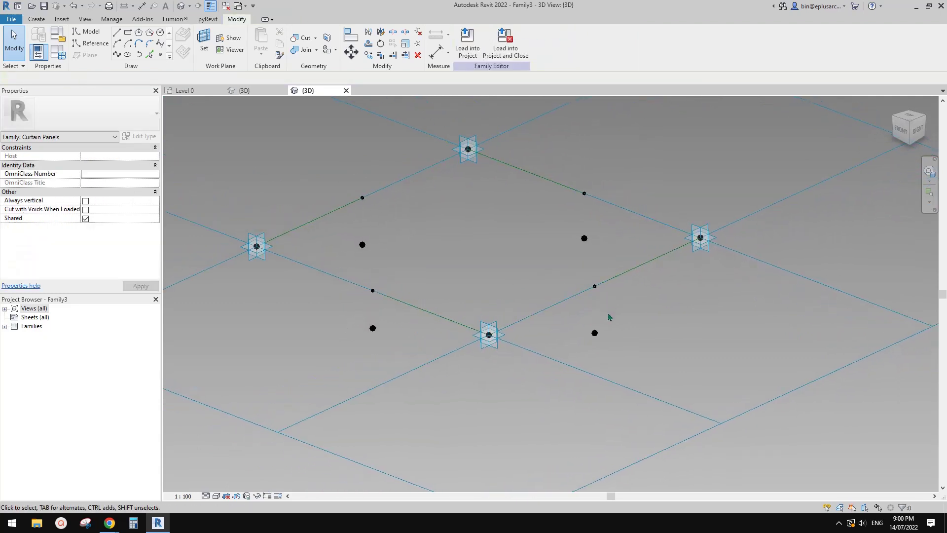
Associate the Offset of two opposite hosted points with a new family type parameter named h1, grouped under Dimensions.
click(595, 333)
drag(351, 233, 382, 256)
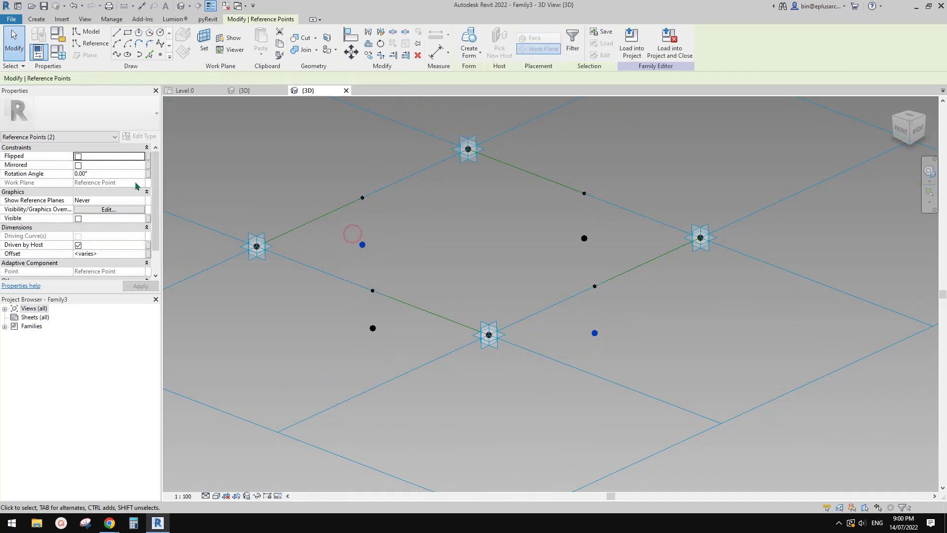
click(148, 253)
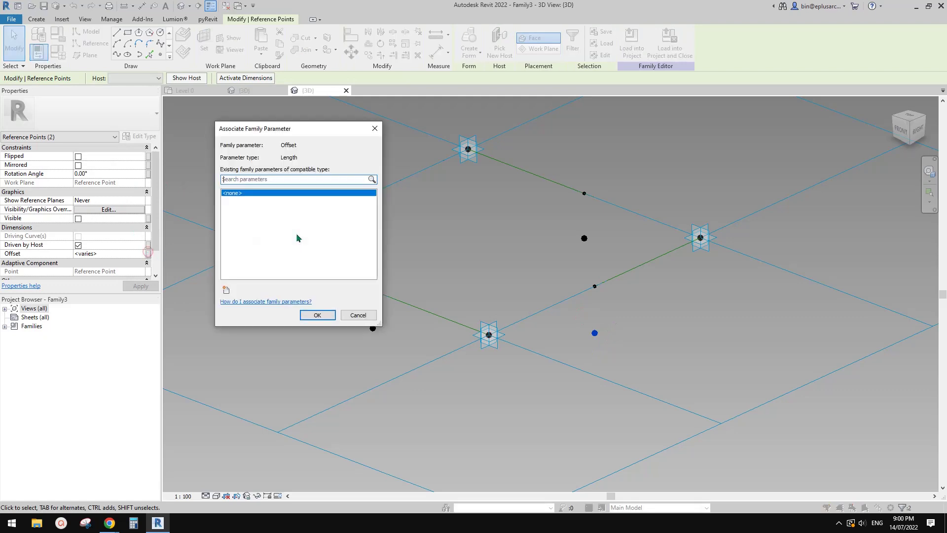
click(226, 290)
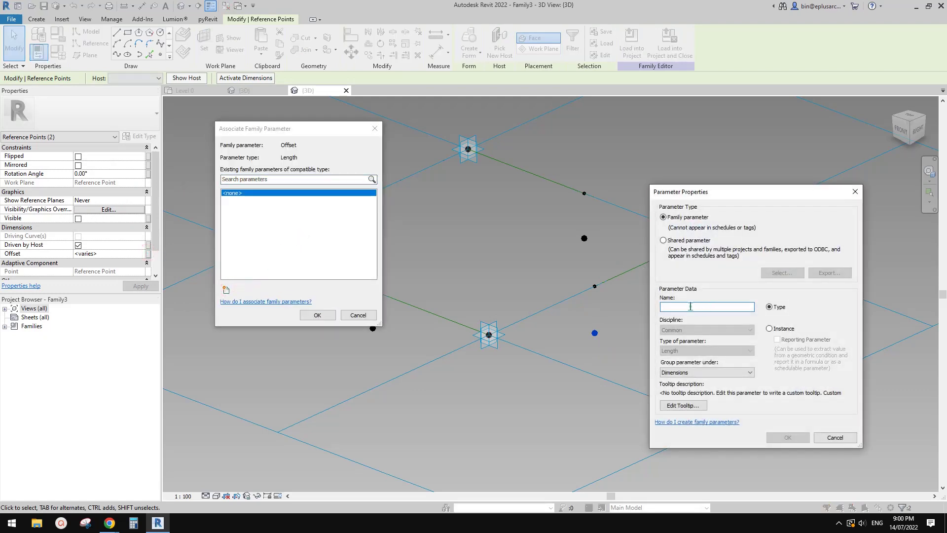
click(690, 306)
text(h1)
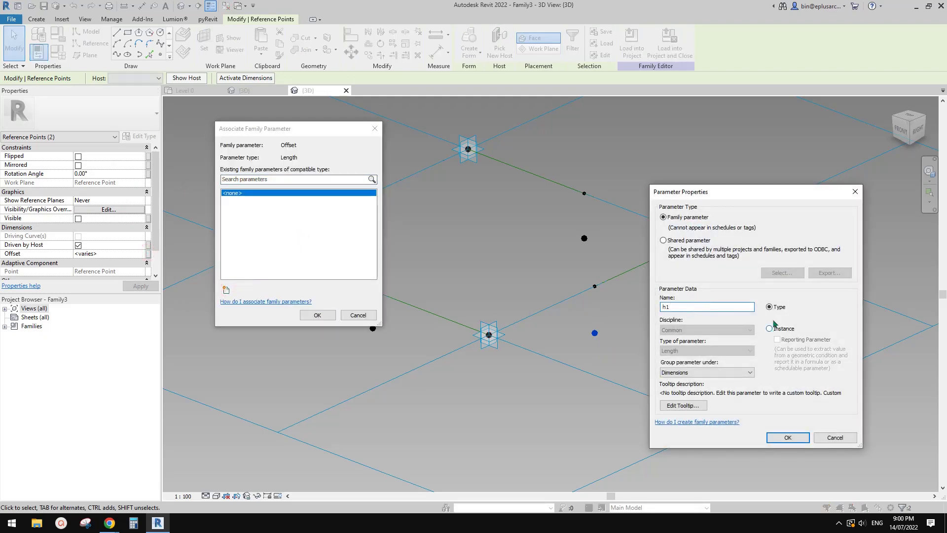
click(788, 437)
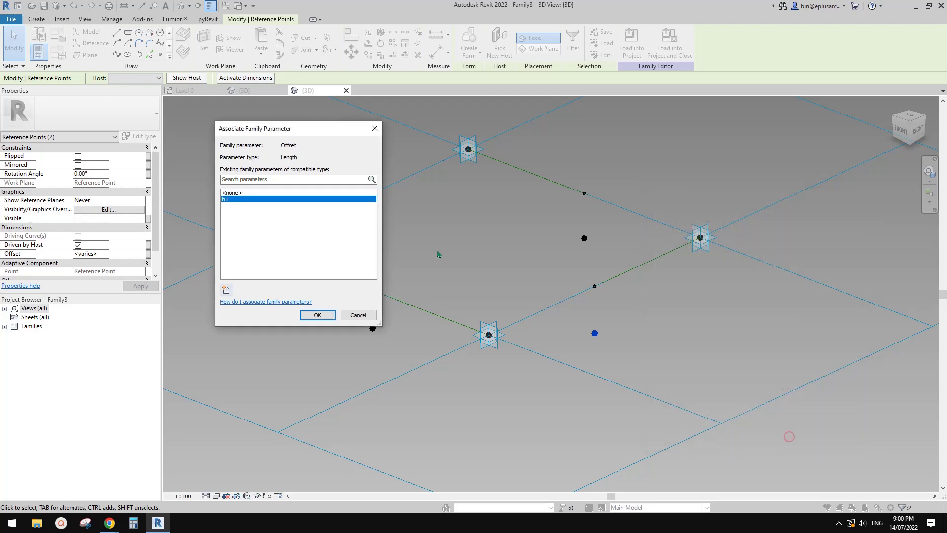
click(326, 312)
Check the offset points around the tile and the value of the h1 parameter in Family Types.
shift+middle_drag(500, 267, 477, 263)
scroll(488, 269, down, 3)
click(475, 264)
scroll(474, 247, down, 1)
scroll(499, 272, up, 2)
scroll(488, 257, down, 2)
scroll(485, 252, up, 2)
scroll(487, 252, down, 2)
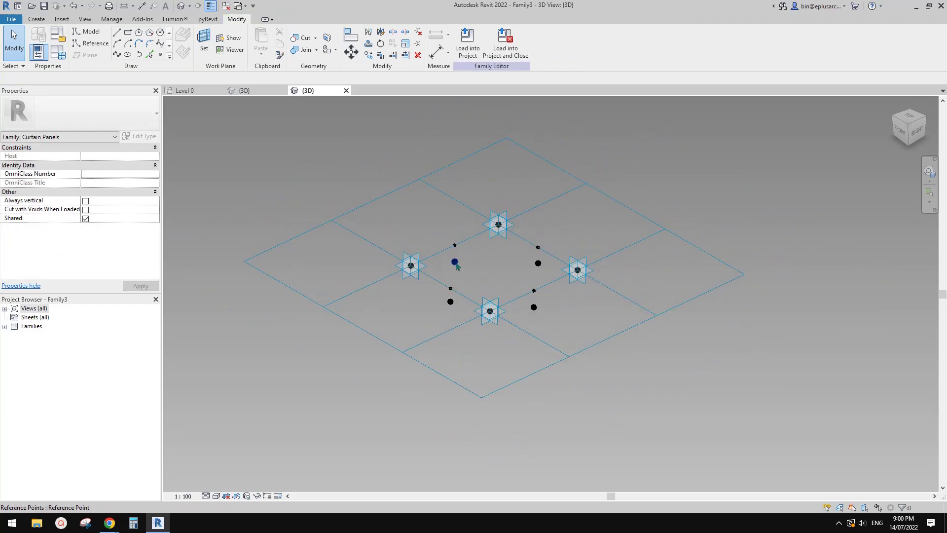
click(454, 261)
click(58, 52)
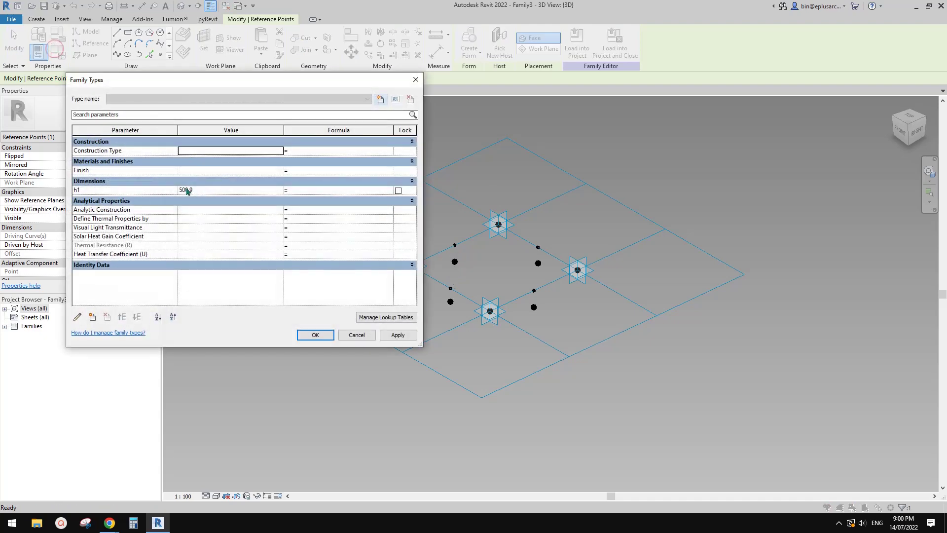
key(Escape)
scroll(562, 207, down, 2)
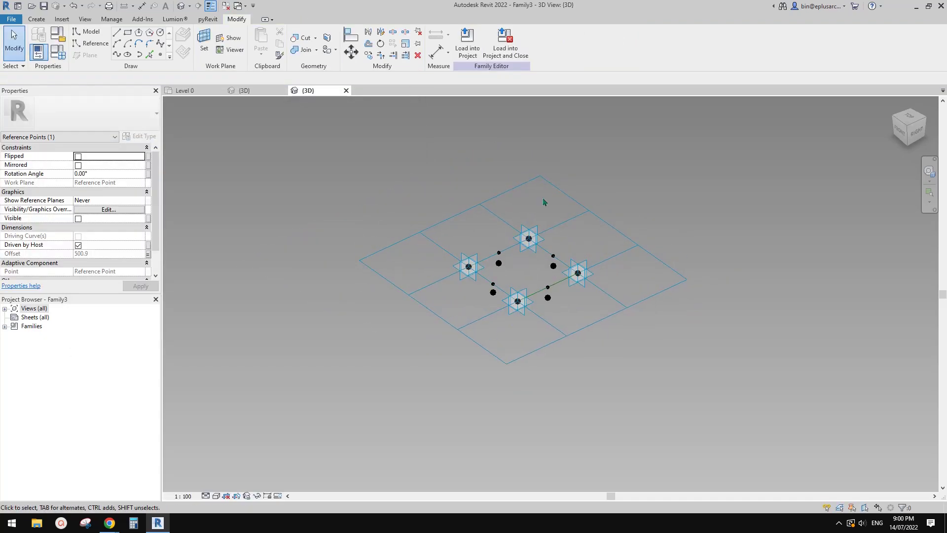
Check the tile pattern grid's spacing and compare it with the curved roof segments in the reference photo in Chrome.
click(549, 182)
middle_drag(388, 212, 386, 224)
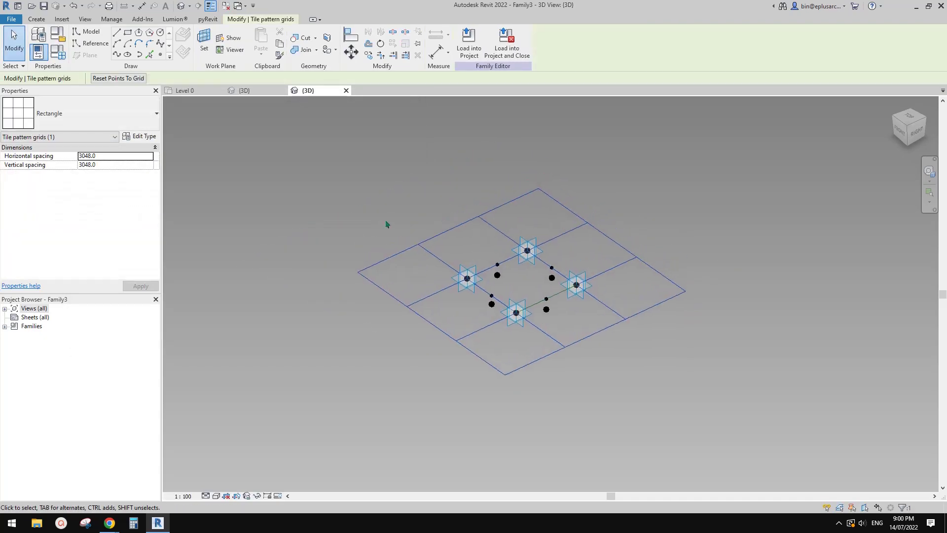
click(614, 201)
click(575, 211)
scroll(520, 250, up, 1)
middle_drag(523, 250, 507, 252)
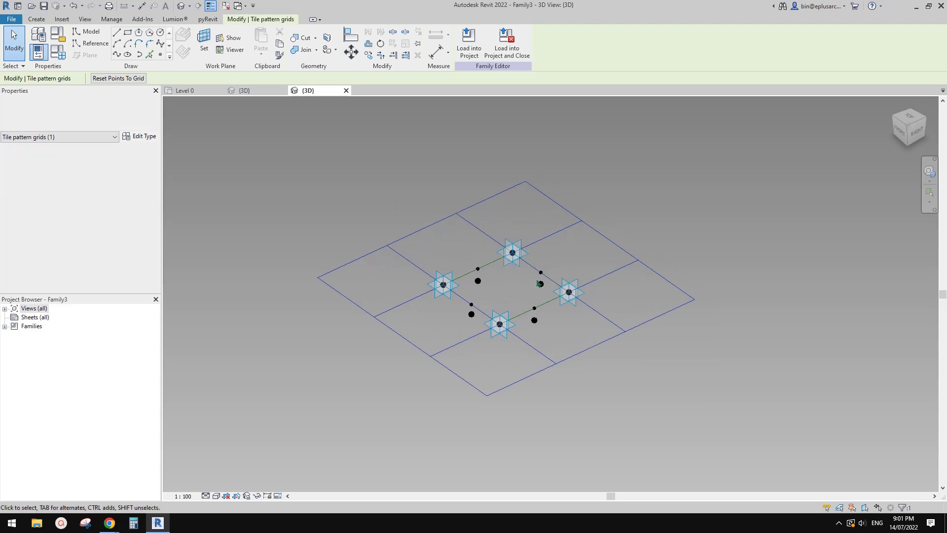
mouse_move(109, 523)
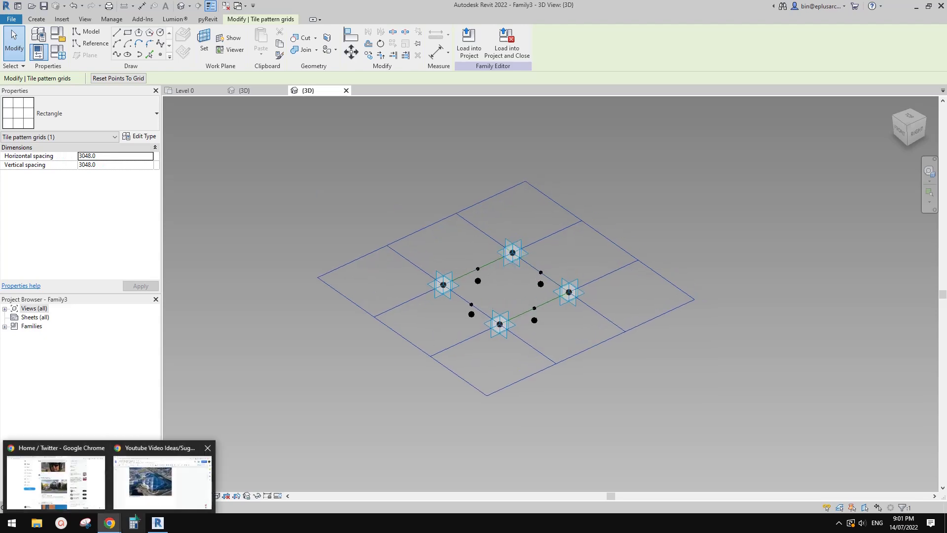
click(154, 480)
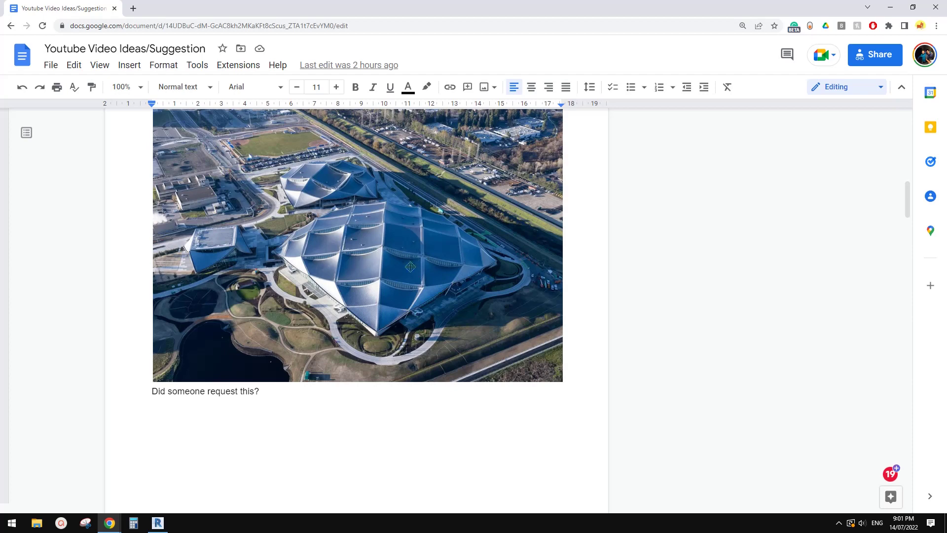
click(158, 522)
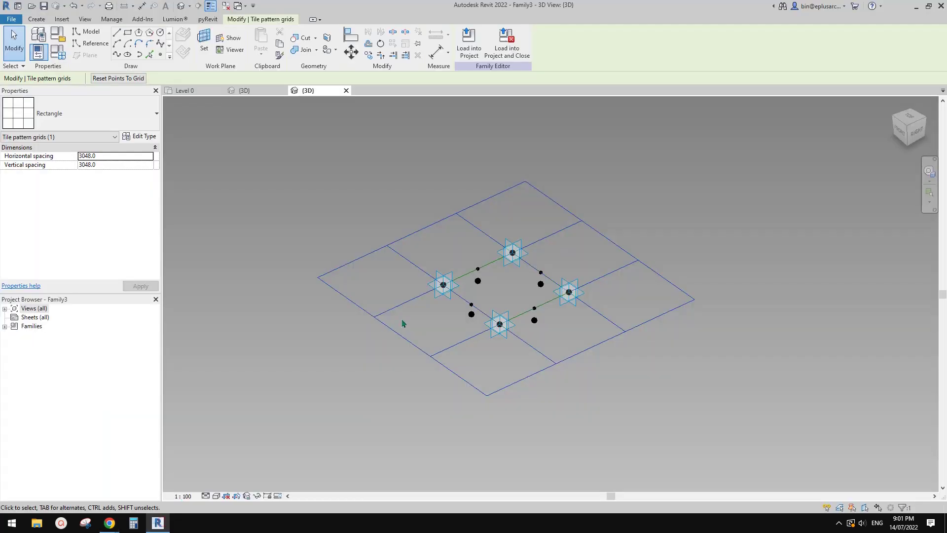
Set the tile pattern grid's horizontal and vertical spacing to 20000.
click(476, 204)
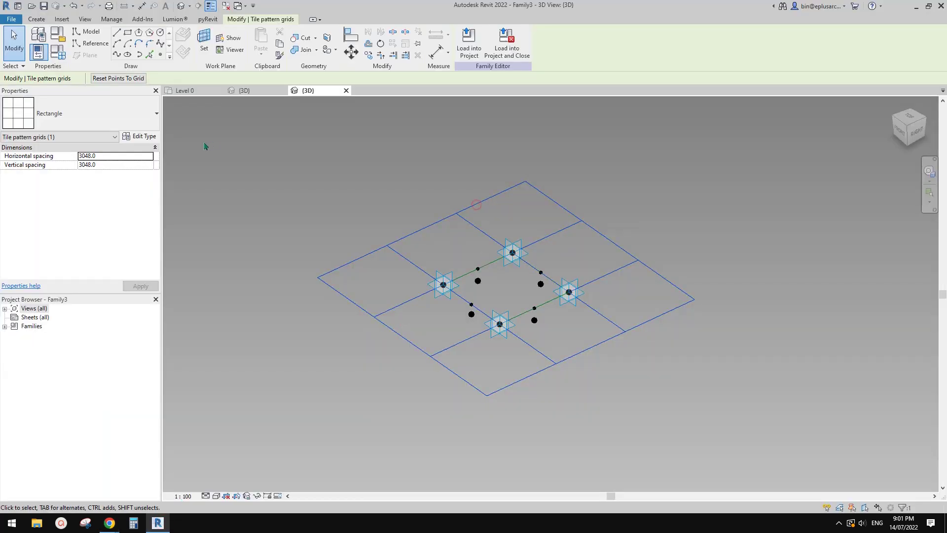
click(137, 155)
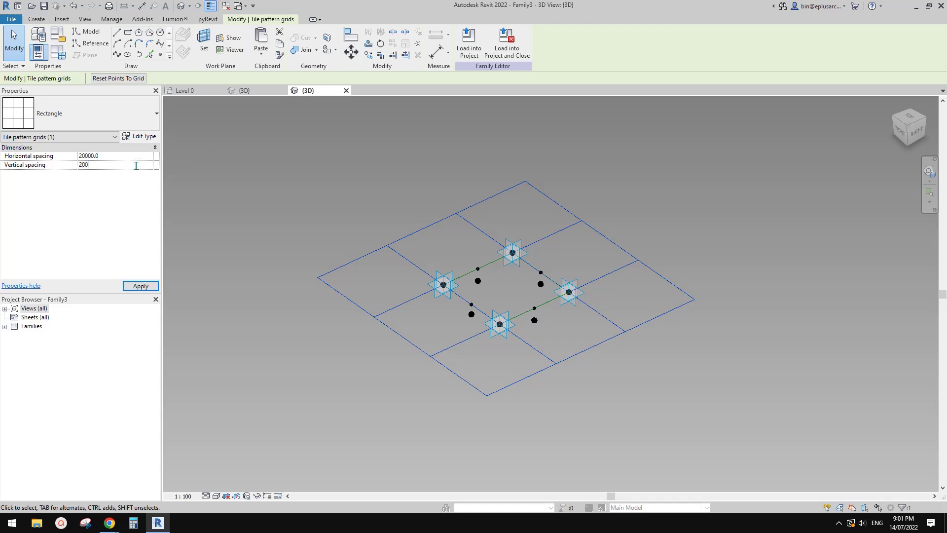
scroll(541, 181, down, 4)
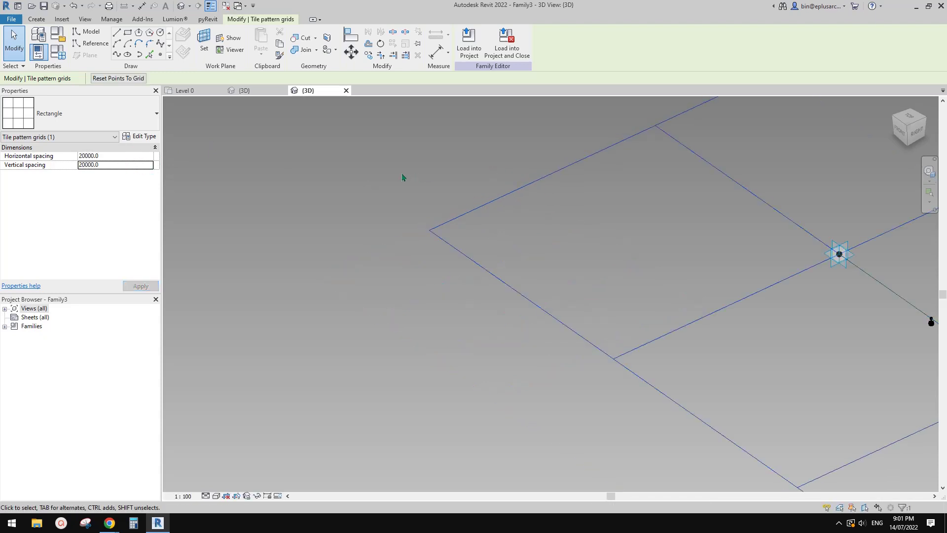
middle_drag(606, 200, 543, 225)
scroll(542, 225, up, 5)
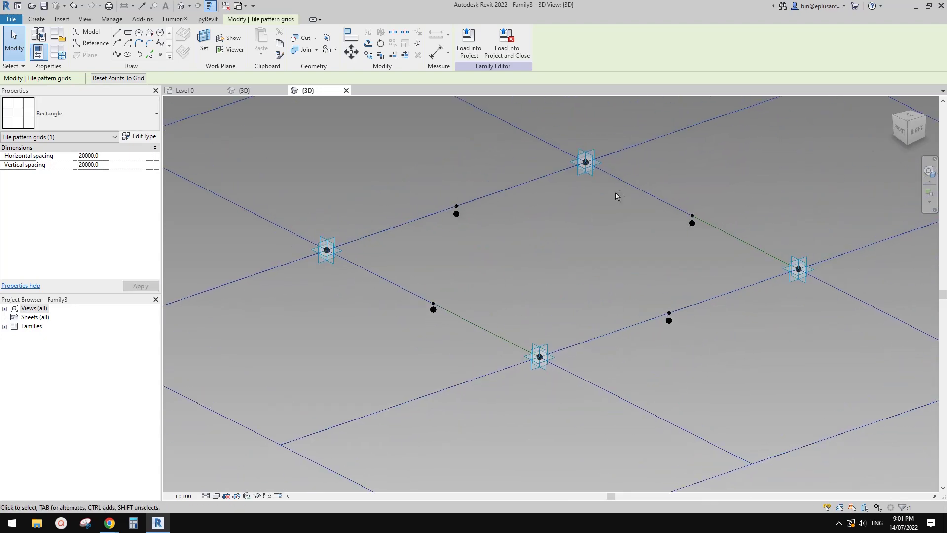
Set the h1 parameter to 3000 in Family Types.
click(455, 252)
middle_drag(433, 256, 465, 238)
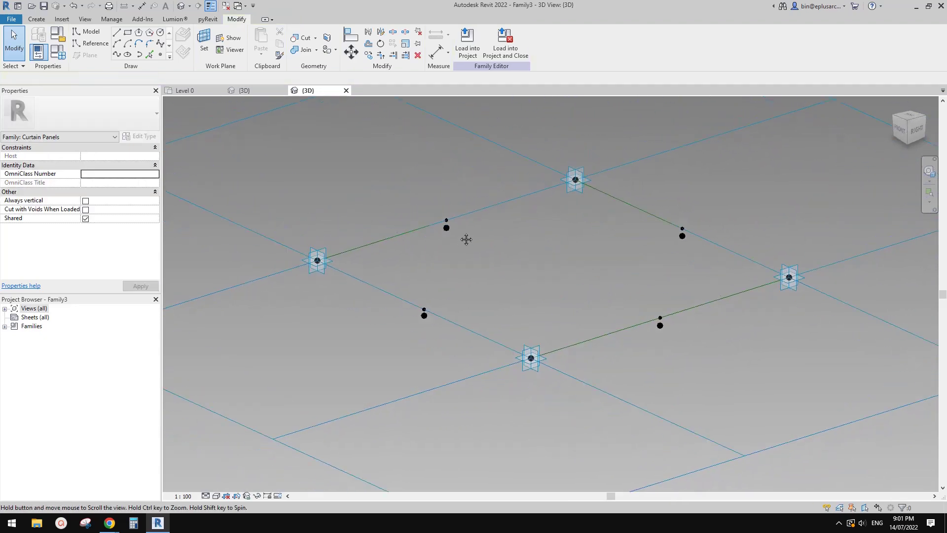
click(448, 232)
key(Escape)
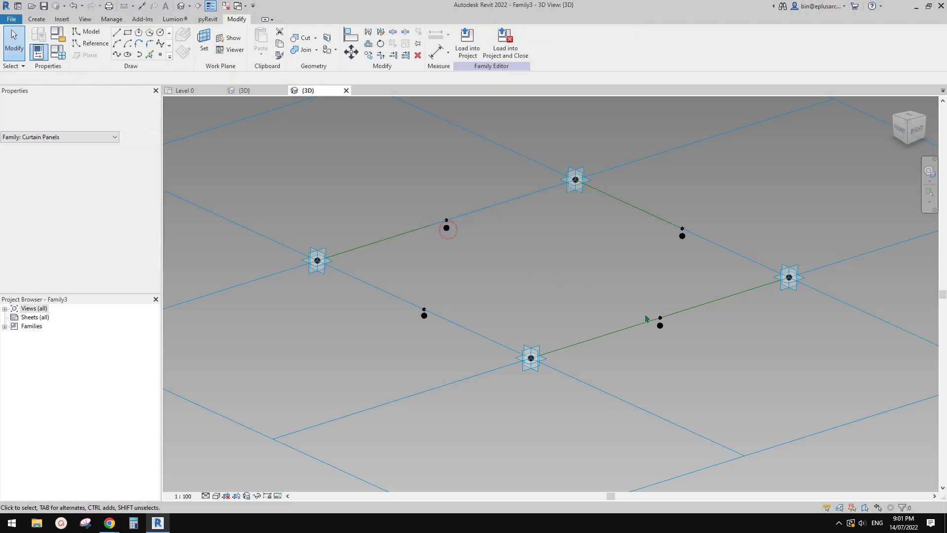
click(446, 228)
click(57, 51)
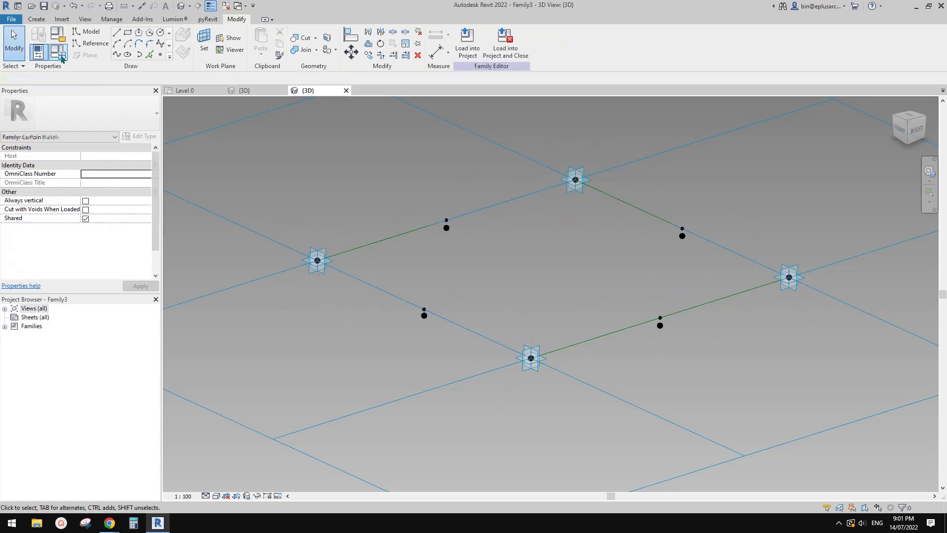
click(217, 189)
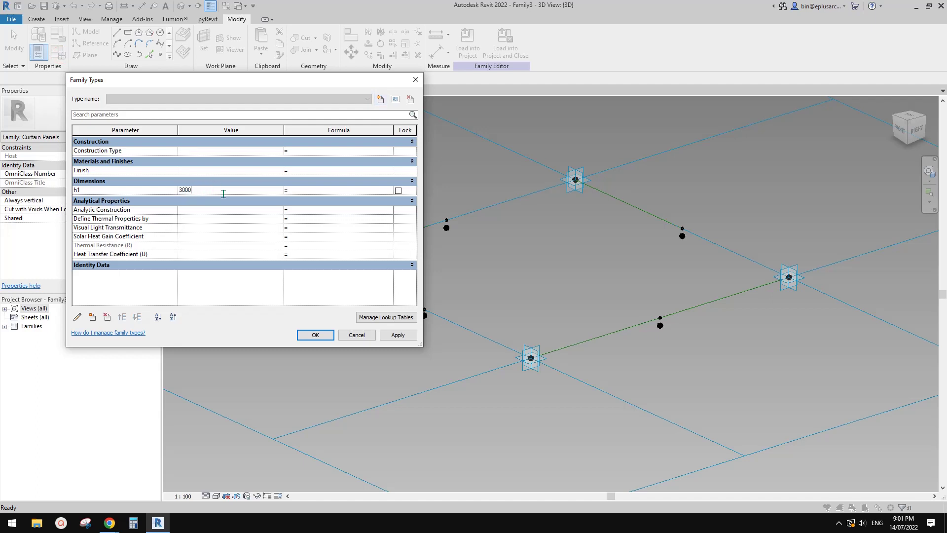
click(315, 335)
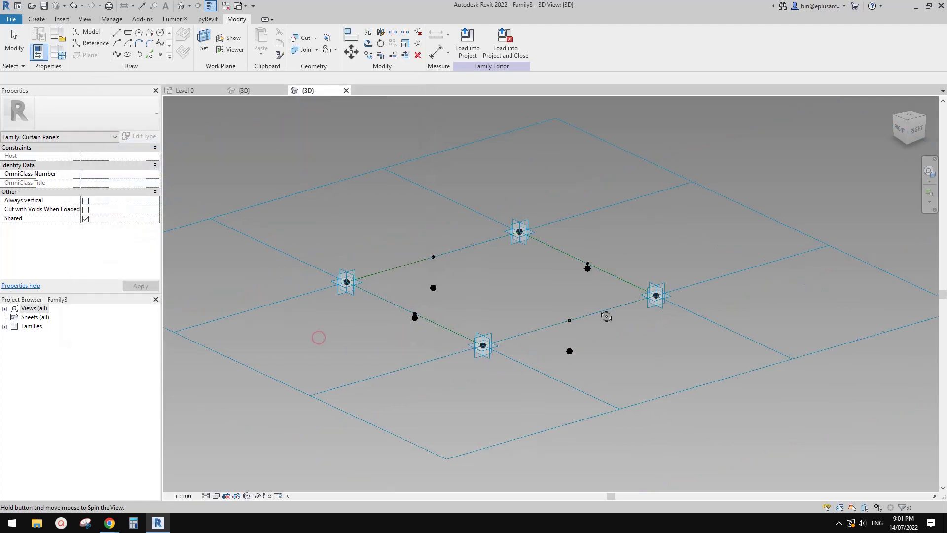
Create a spline through two adjacent corner points and the h1 offset point between them, and make it a reference line.
click(465, 298)
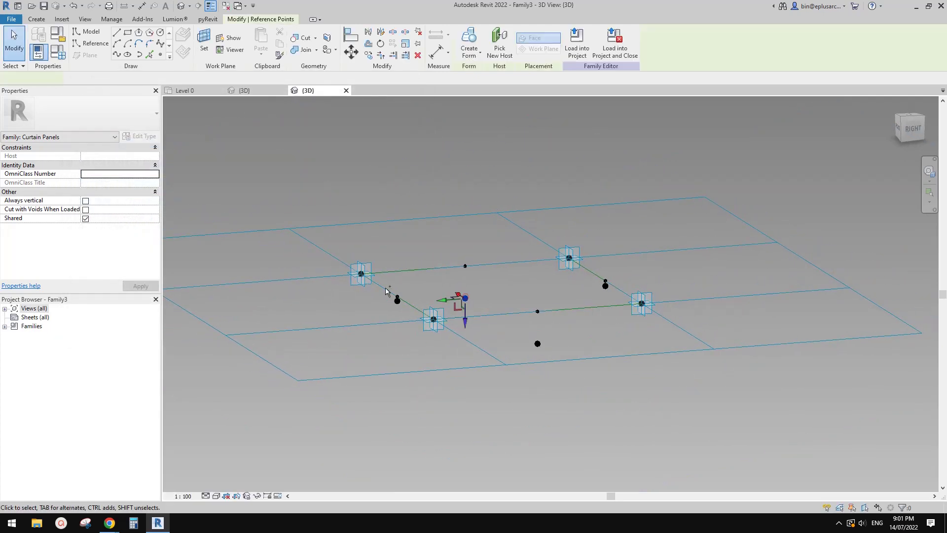
ctrl+click(362, 276)
ctrl+click(564, 270)
scroll(510, 258, up, 1)
scroll(472, 258, up, 1)
shift+middle_drag(472, 259, 468, 289)
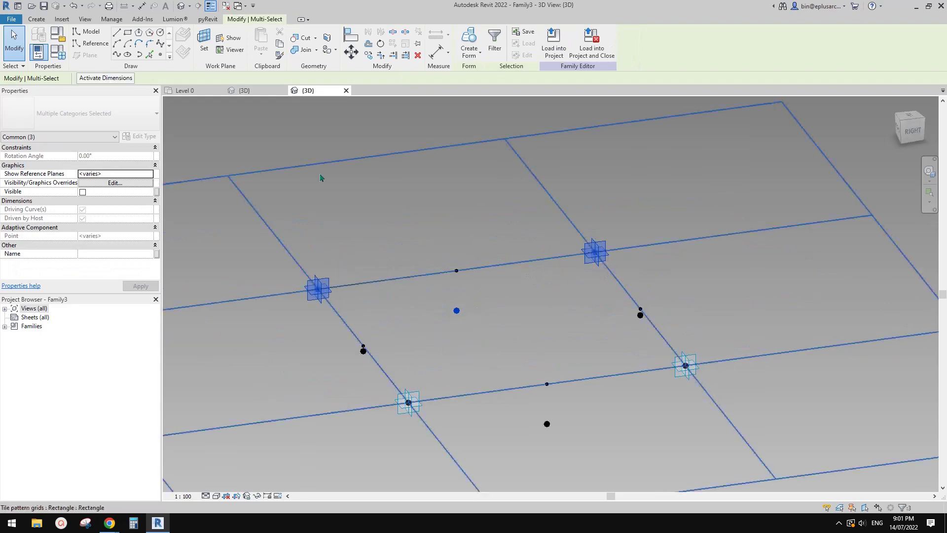
click(118, 51)
middle_drag(426, 259, 439, 213)
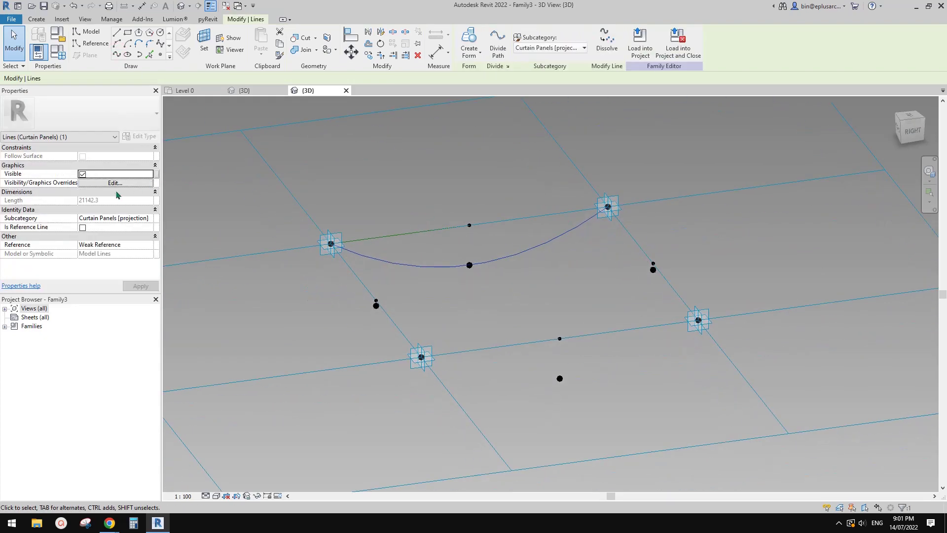
click(82, 227)
Create a matching spline through the opposite h1 offset point and its two corner points, and make it a reference line.
click(560, 378)
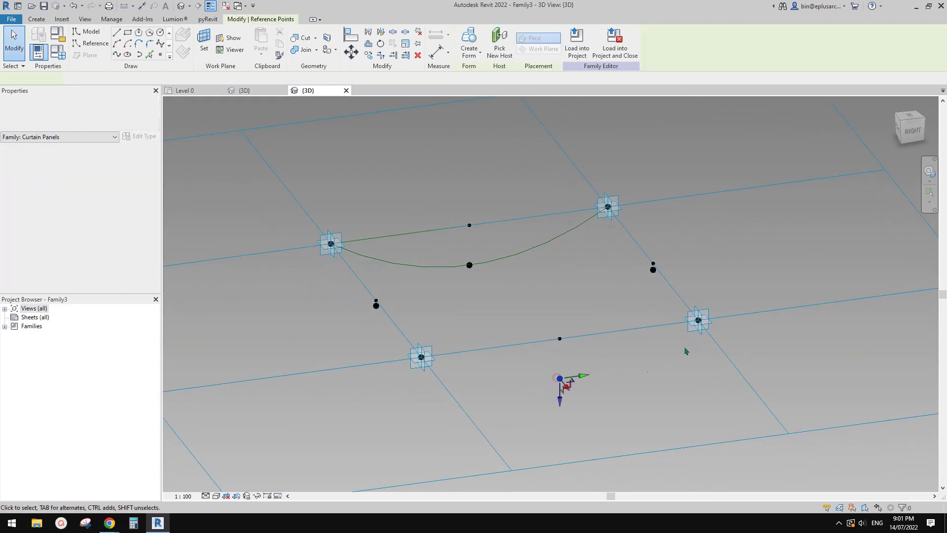
ctrl+click(697, 322)
ctrl+click(421, 356)
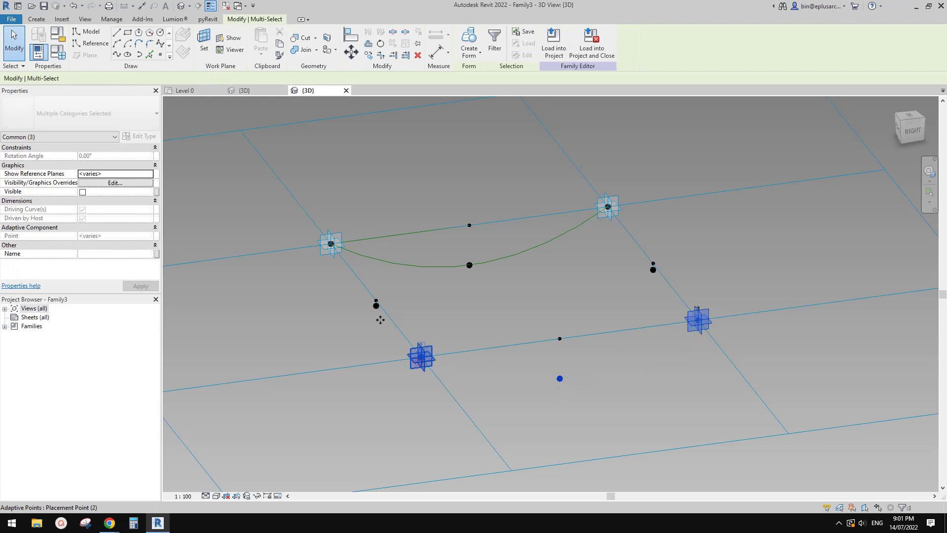
click(116, 54)
click(82, 228)
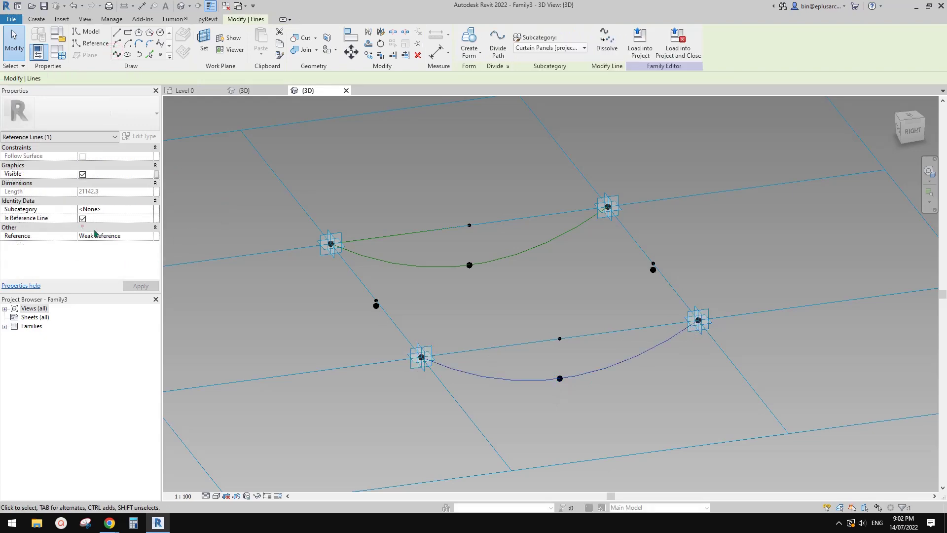
Set the h1 parameter to 2000 in Family Types and inspect the two edge curves.
shift+middle_drag(473, 247, 458, 266)
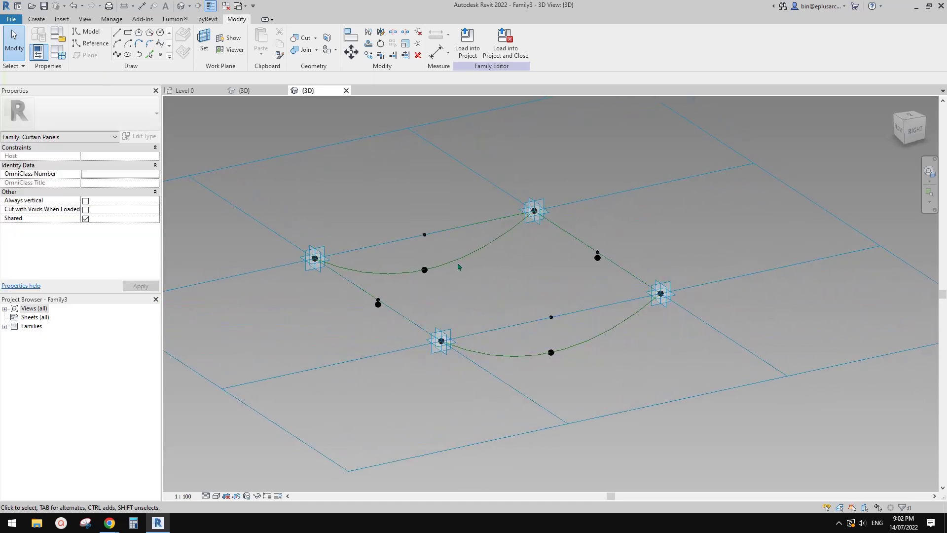
click(57, 51)
click(215, 192)
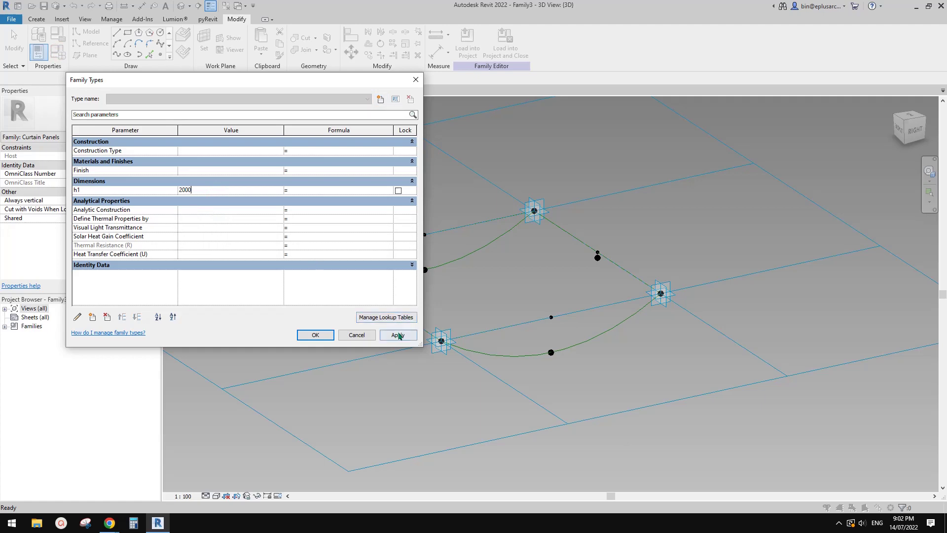
click(398, 334)
click(315, 334)
shift+middle_drag(490, 313, 391, 268)
Set the h1 parameter to 1500 in Family Types.
click(57, 53)
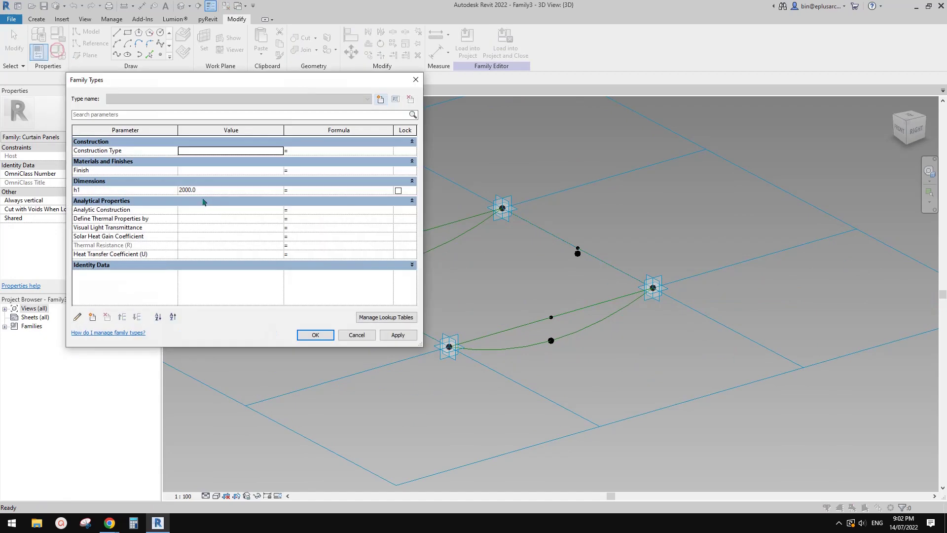
click(222, 191)
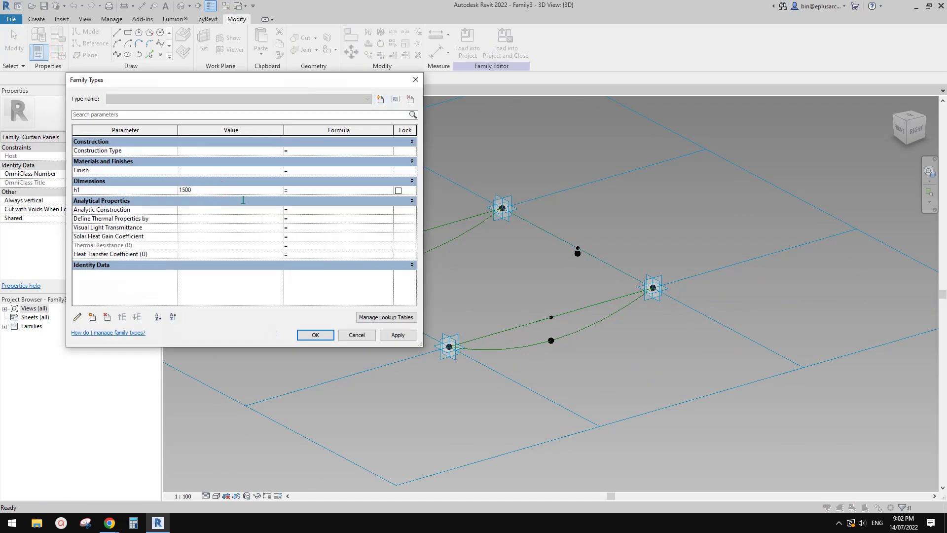
text(1500)
click(314, 335)
scroll(472, 281, up, 3)
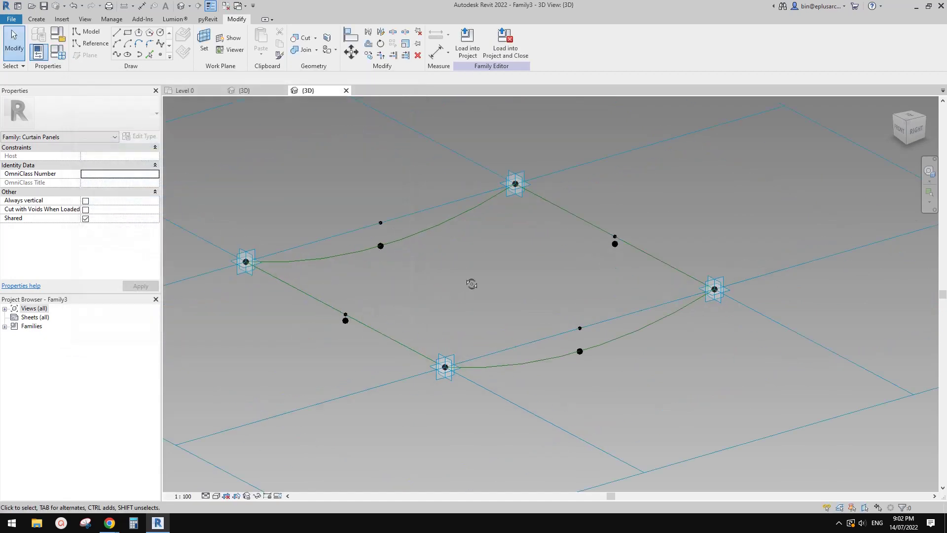
Associate the Offset of one hosted point on an uncurved tile edge with a new family type parameter named h2, grouped under Dimensions.
click(343, 327)
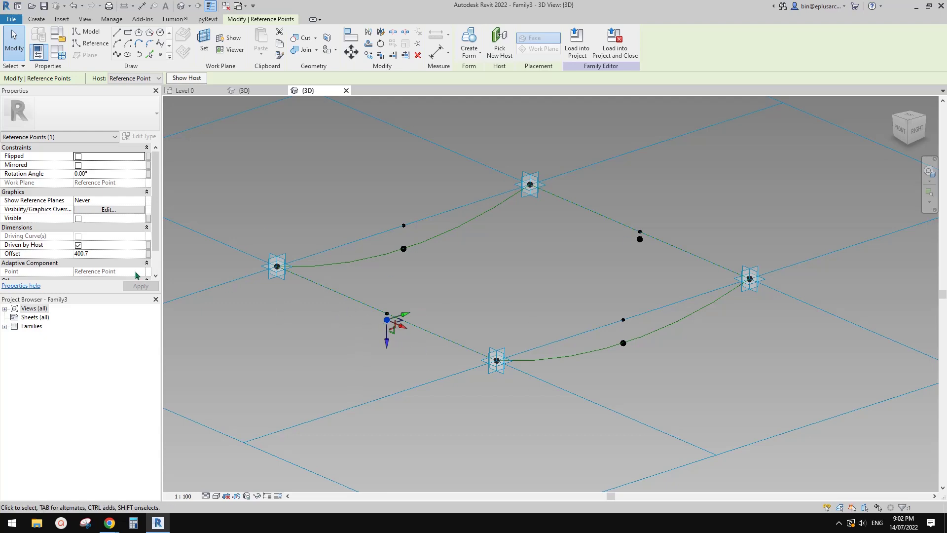
click(148, 253)
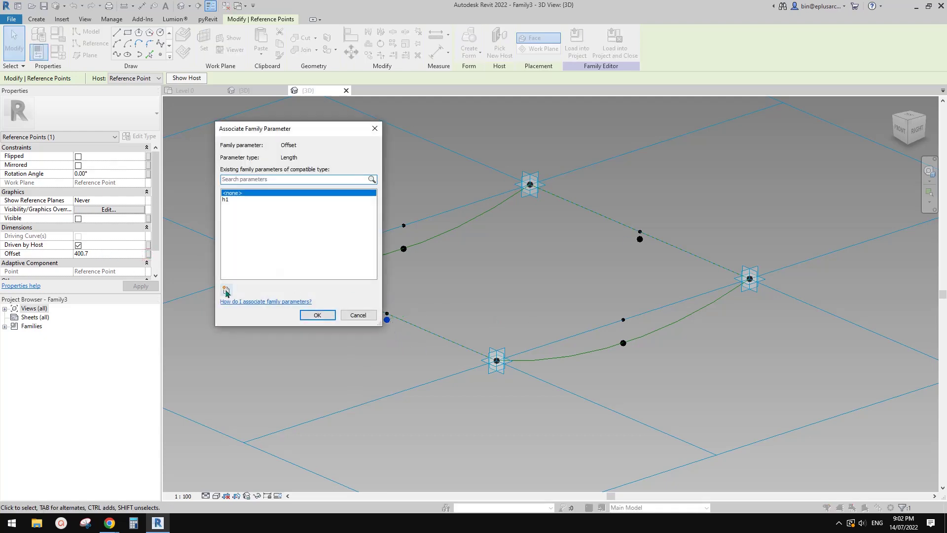
click(226, 291)
text(h2)
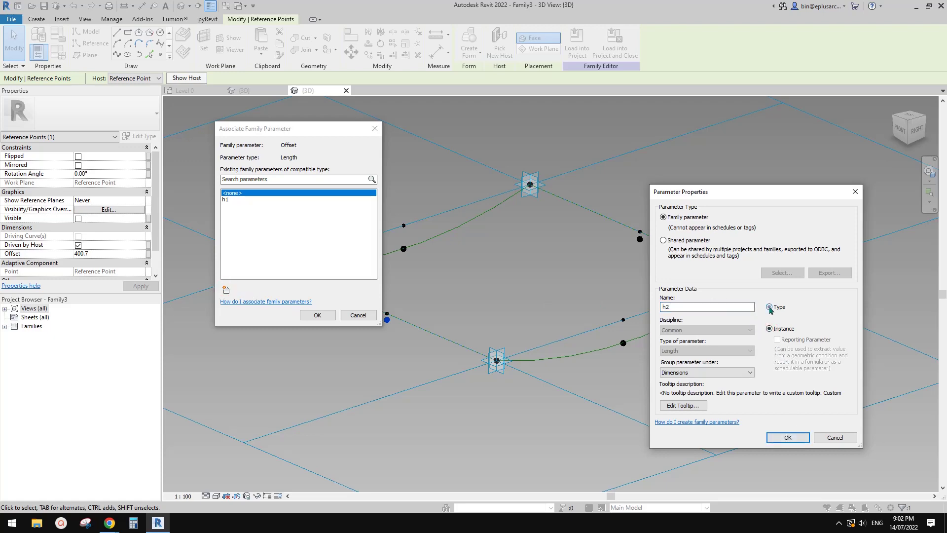
click(797, 436)
click(319, 315)
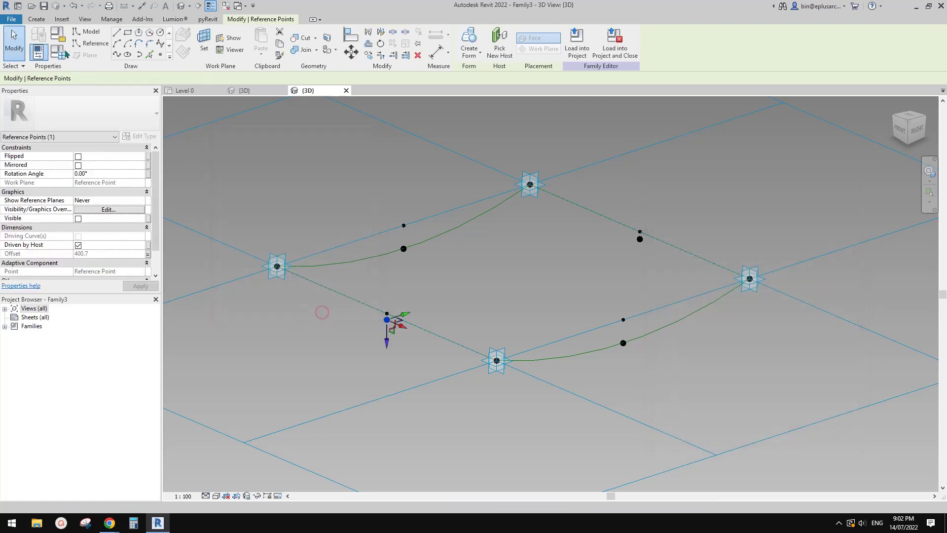
Set the h2 parameter to 3000 in Family Types.
key(f)
key(t)
click(217, 199)
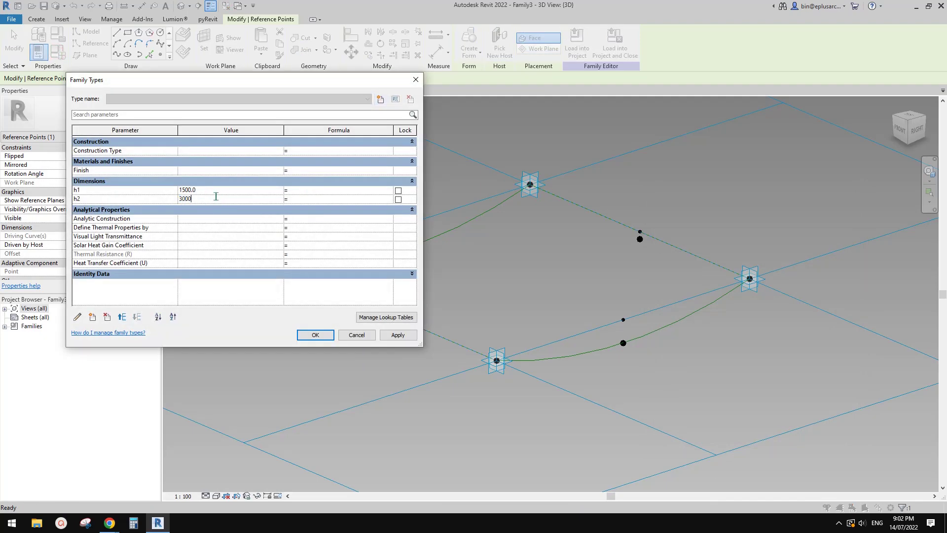
click(315, 335)
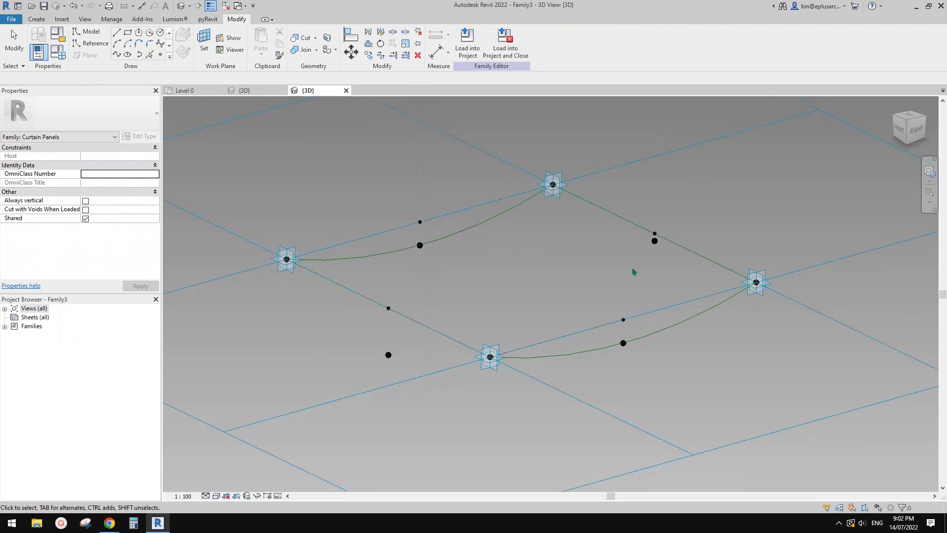
Associate the Offset of the hosted point on the last uncurved tile edge with a new family type parameter named h3, grouped under Dimensions.
click(657, 244)
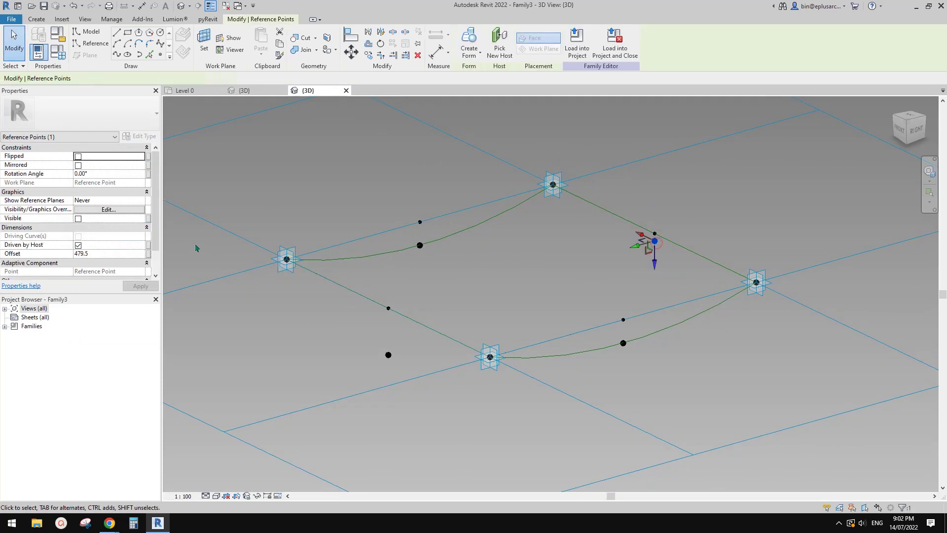
click(148, 254)
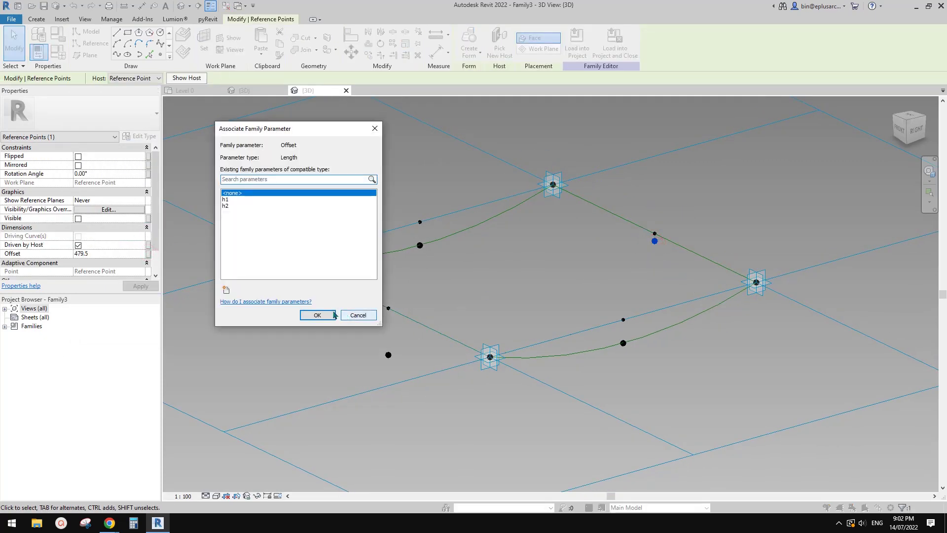
click(317, 314)
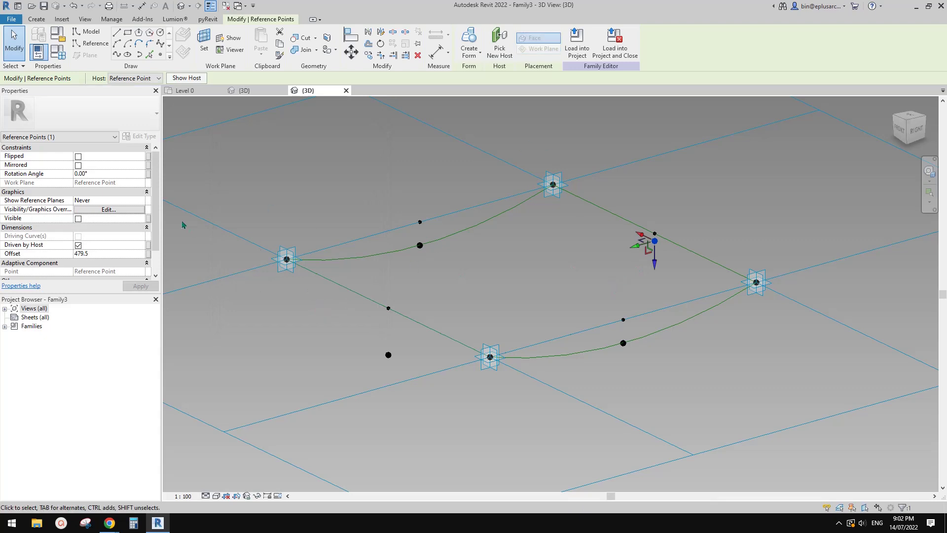
click(149, 253)
click(226, 289)
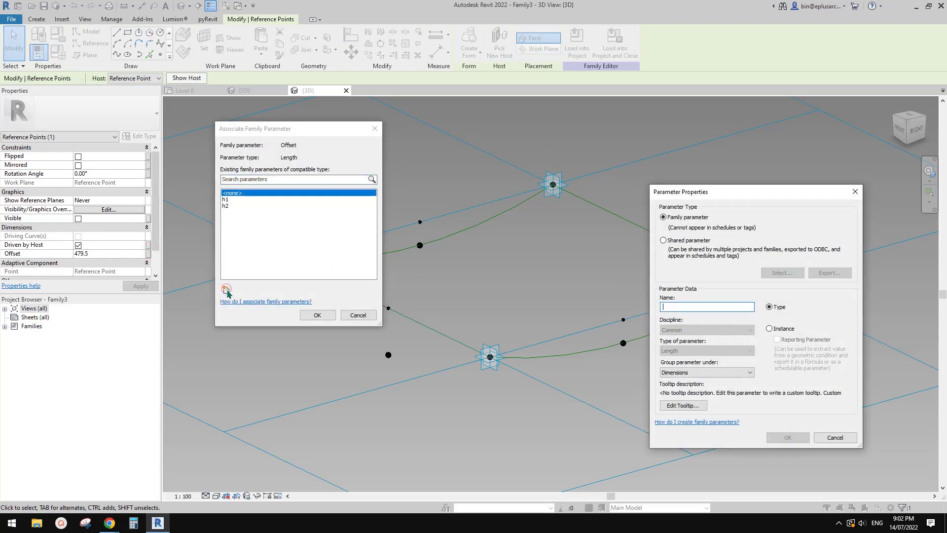
text(h3)
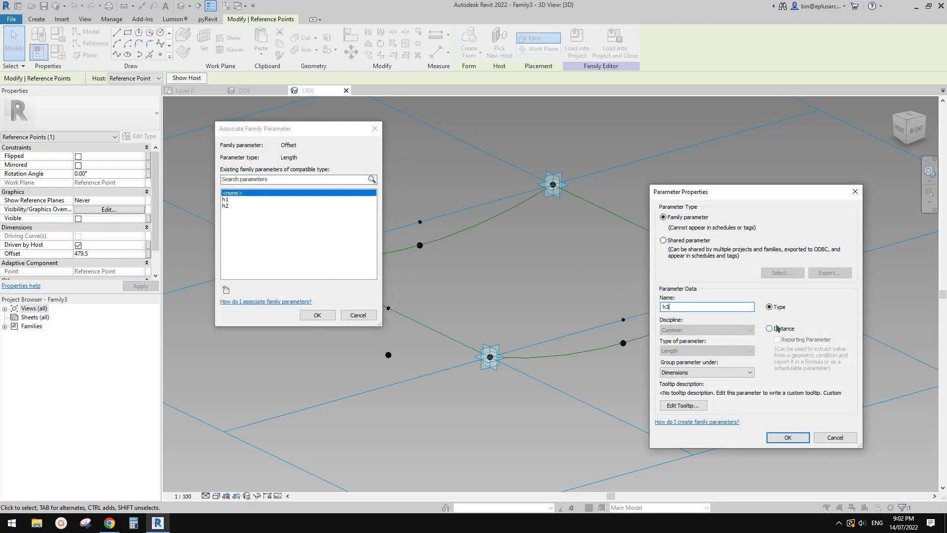
click(787, 436)
click(318, 315)
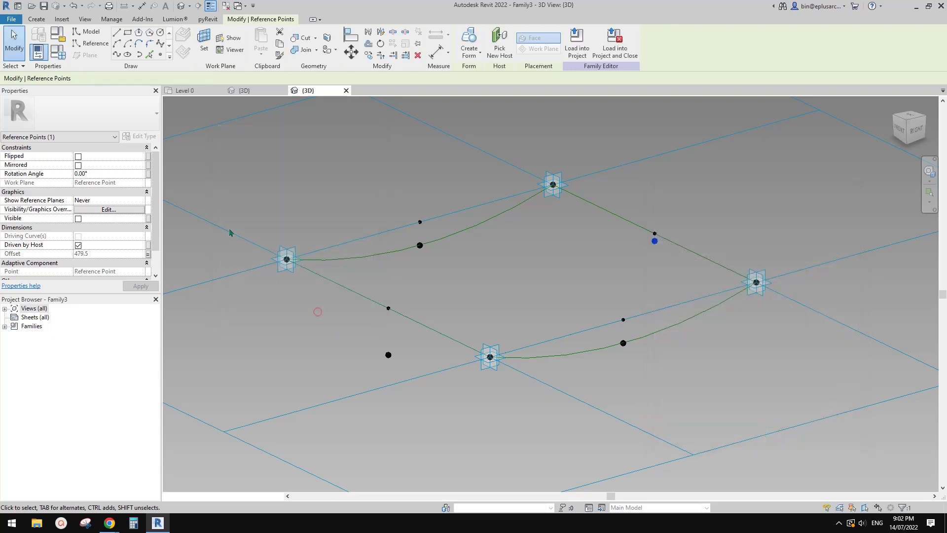
Set the h3 parameter to 750 in Family Types.
click(60, 52)
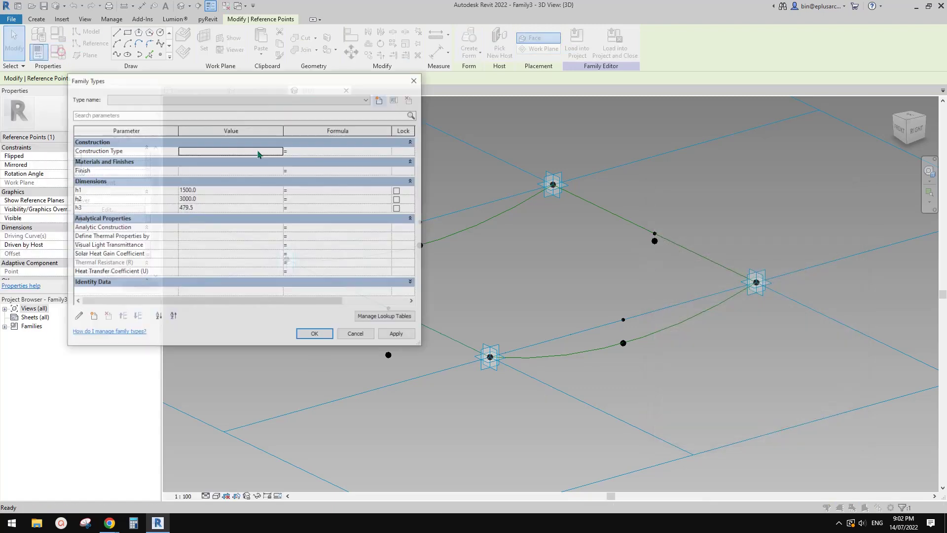
click(206, 208)
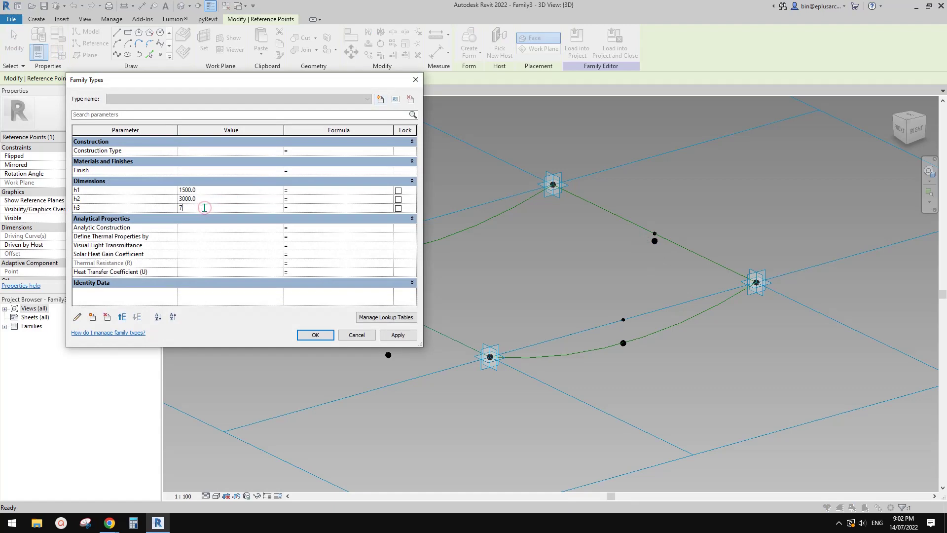
click(316, 333)
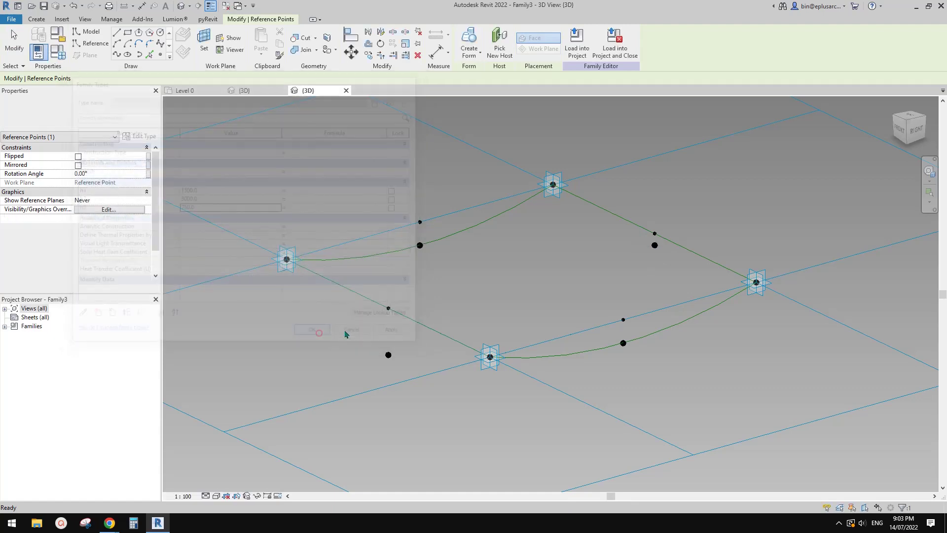
key(Escape)
Create a spline through the h3 offset point and its two adjacent corner points, and make it a reference line.
shift+middle_drag(644, 273, 594, 271)
click(589, 271)
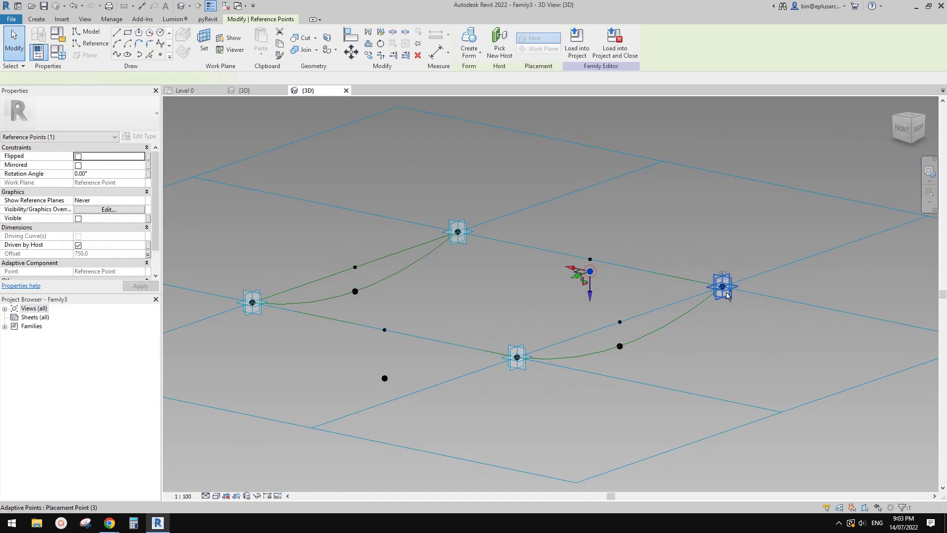
ctrl+click(725, 291)
ctrl+click(462, 242)
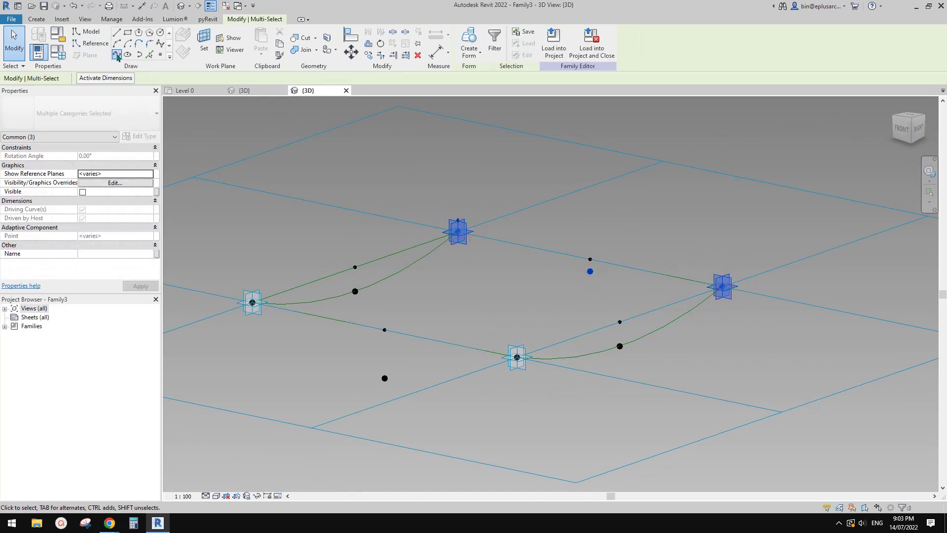
click(116, 55)
click(83, 228)
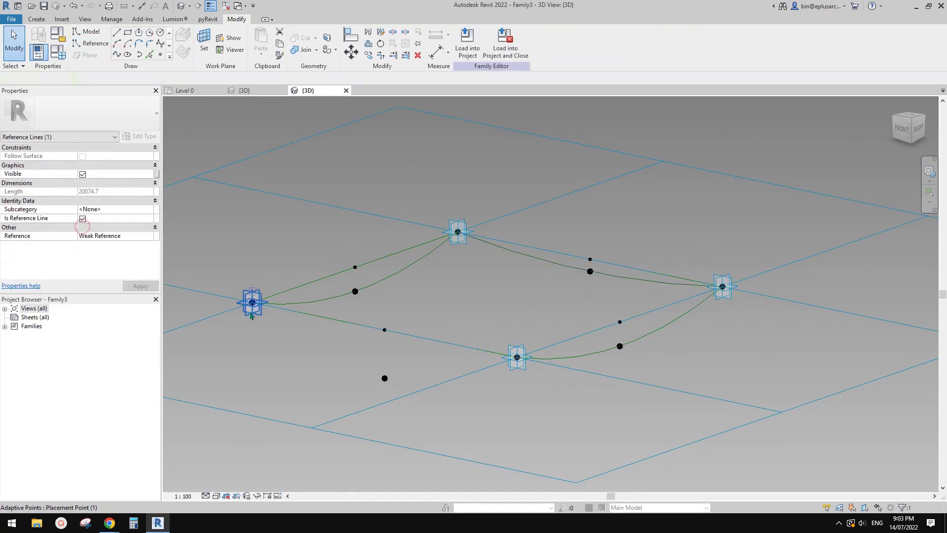
Create a spline through the h2 offset point and its two adjacent corner points, and make it a reference line.
click(252, 301)
ctrl+click(384, 377)
ctrl+click(517, 357)
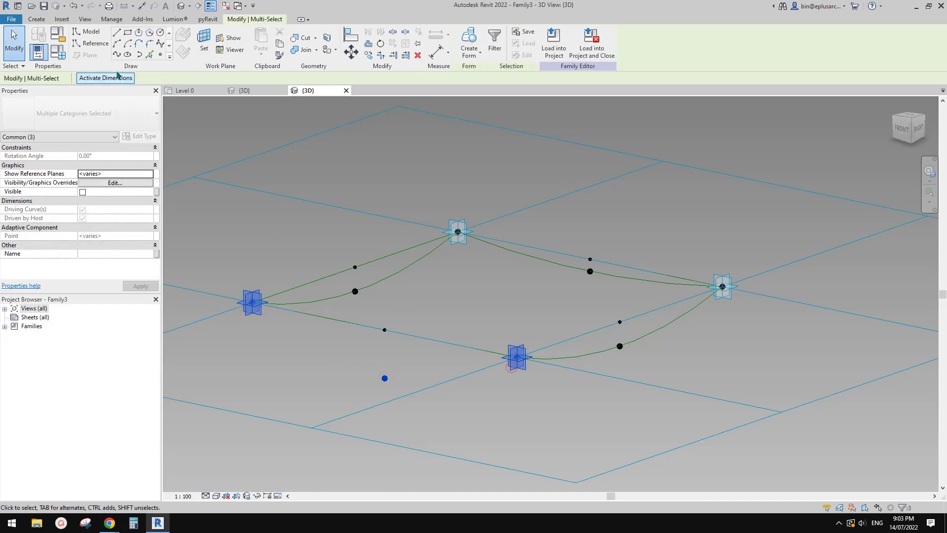
click(117, 55)
click(83, 227)
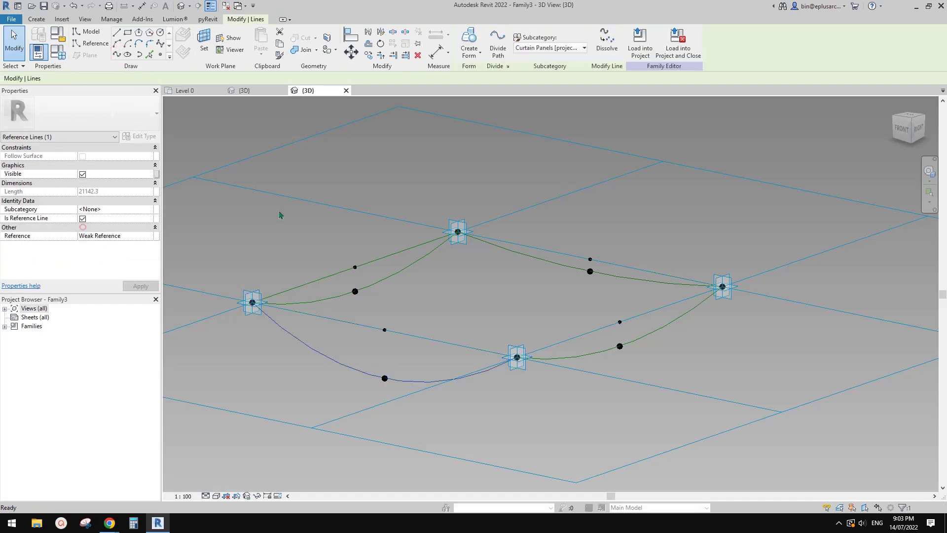
click(505, 154)
Try to create a surface form from the four curved edge reference lines, using the second form option.
scroll(504, 157, down, 1)
shift+middle_drag(513, 170, 615, 241)
scroll(520, 217, up, 1)
scroll(601, 227, up, 4)
scroll(570, 268, down, 2)
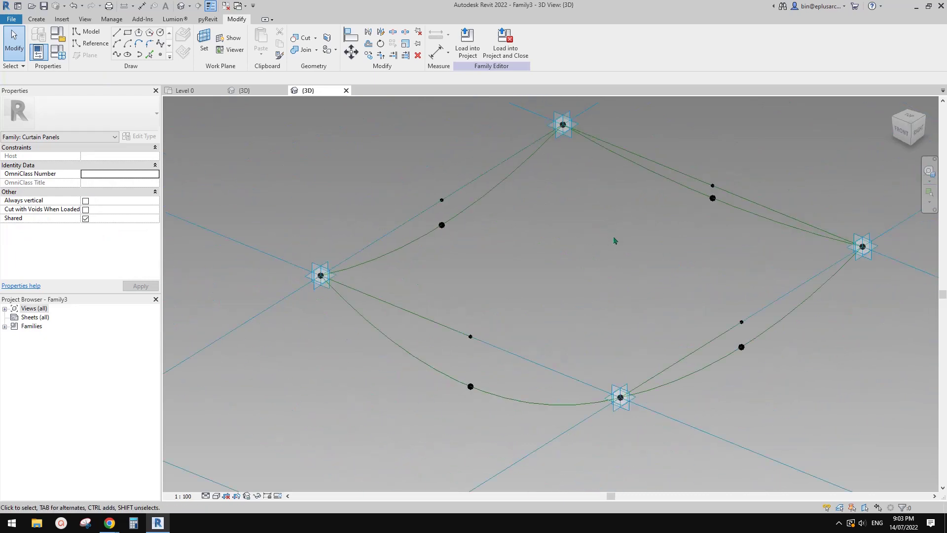
click(675, 179)
ctrl+click(503, 180)
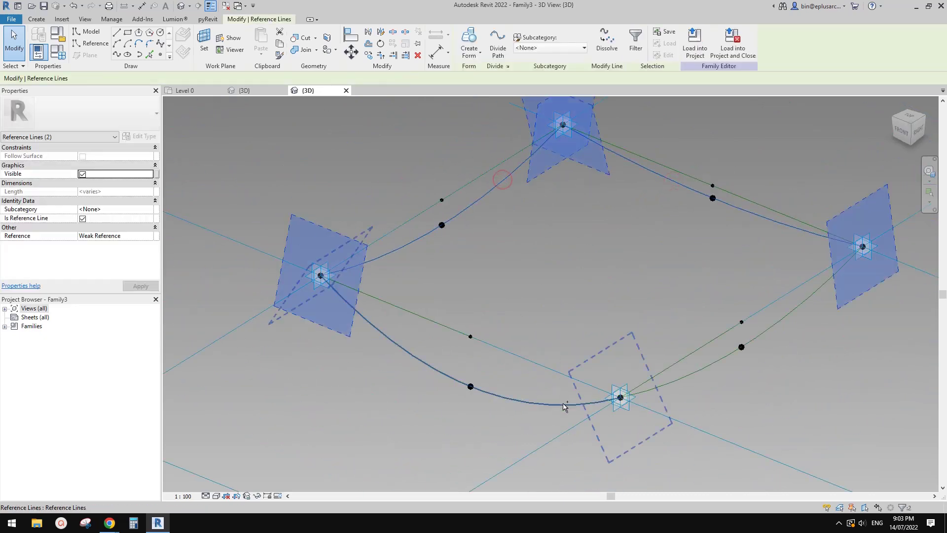
ctrl+click(594, 401)
ctrl+click(685, 379)
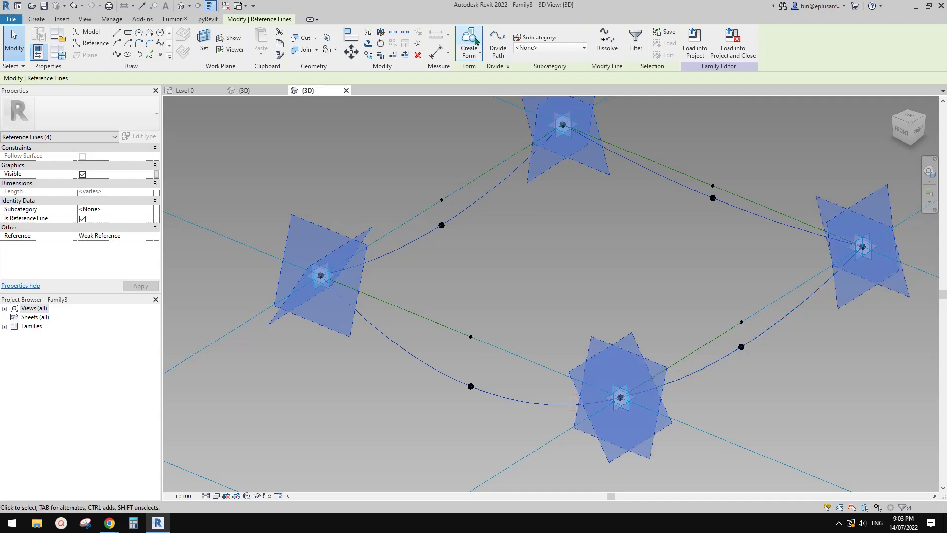
click(476, 41)
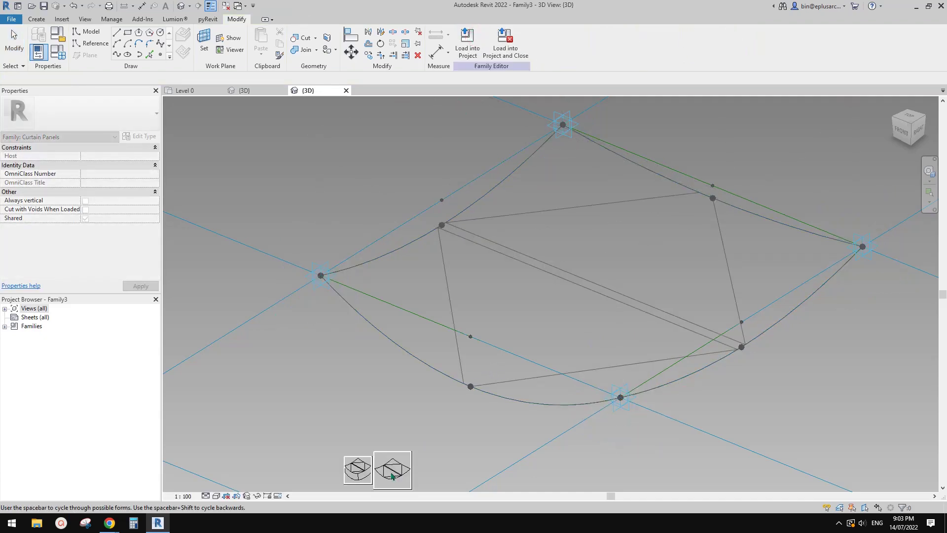
scroll(571, 321, down, 1)
shift+middle_drag(614, 365, 548, 321)
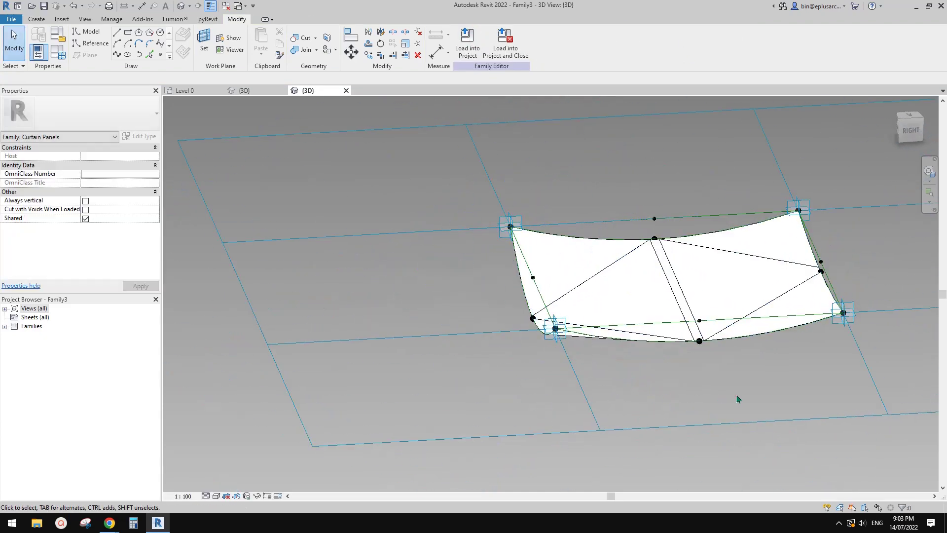
shift+middle_drag(737, 396, 757, 408)
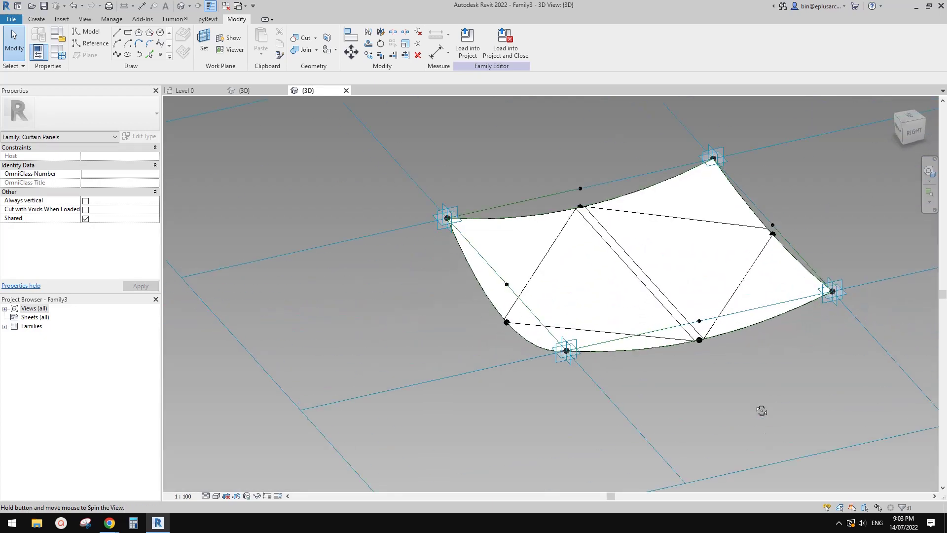
Delete the faceted form made from the four edge curves.
click(592, 266)
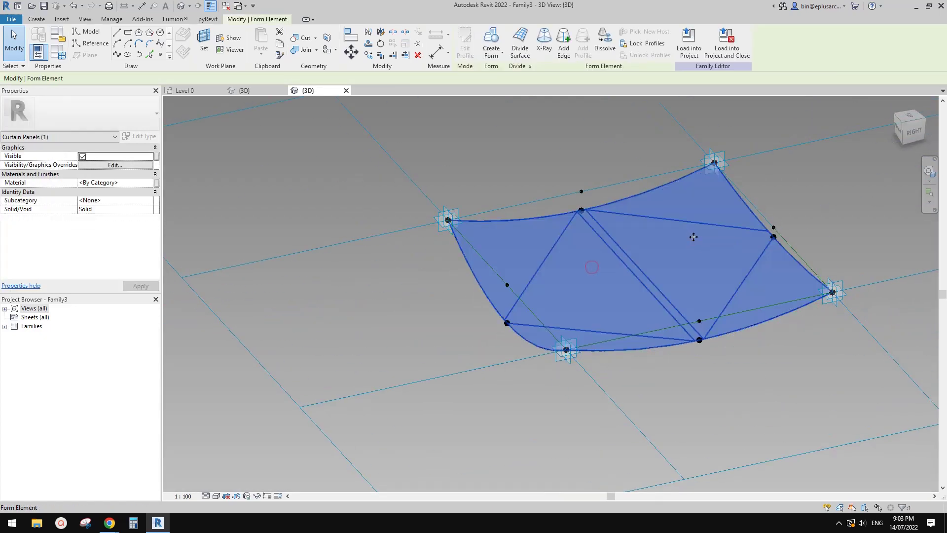
middle_drag(683, 252, 646, 306)
key(Escape)
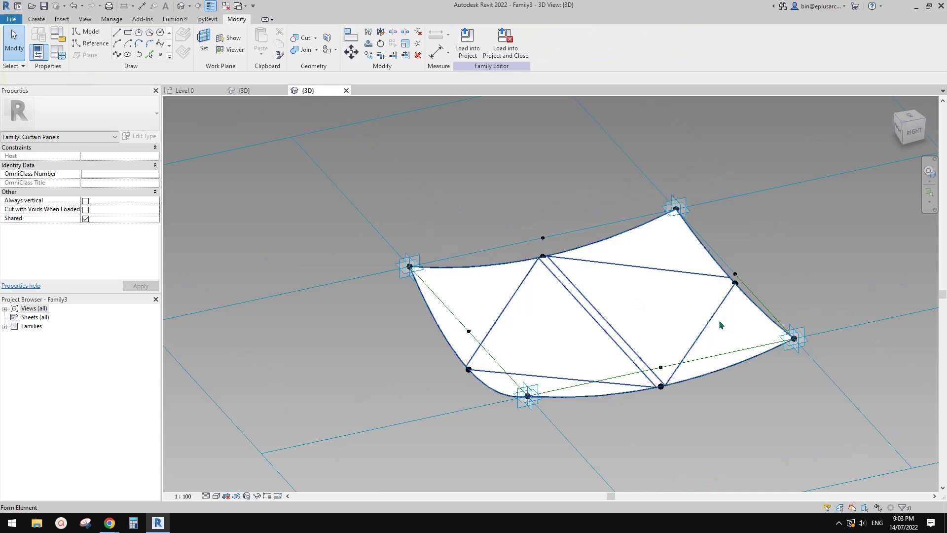
click(667, 313)
key(Delete)
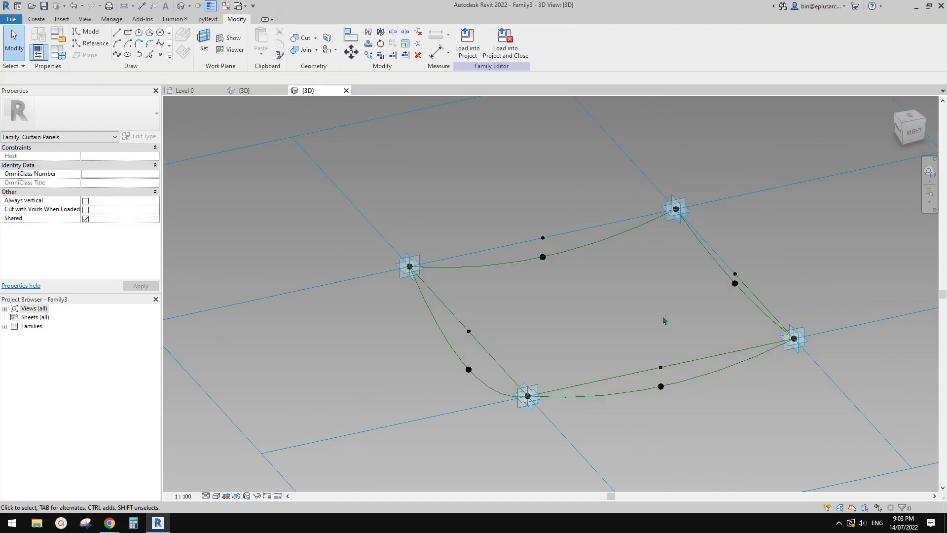
Connect the h2 and h3 offset points with a reference line and place a reference point at its midpoint.
shift+middle_drag(664, 321, 642, 292)
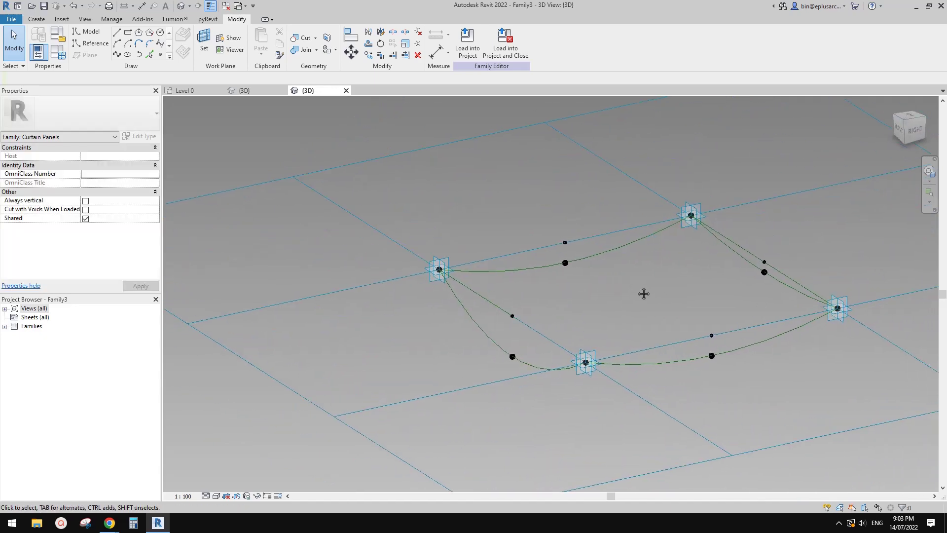
click(764, 272)
ctrl+click(512, 356)
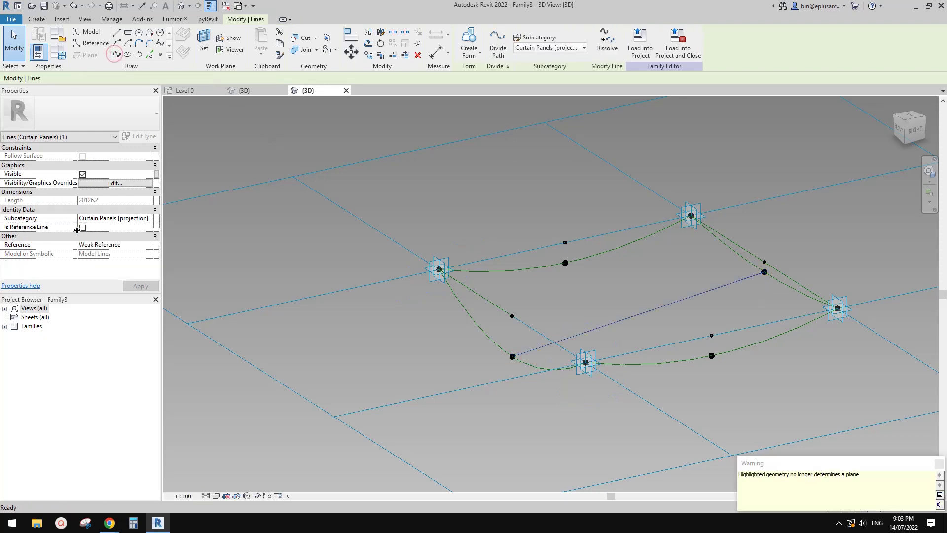
click(81, 227)
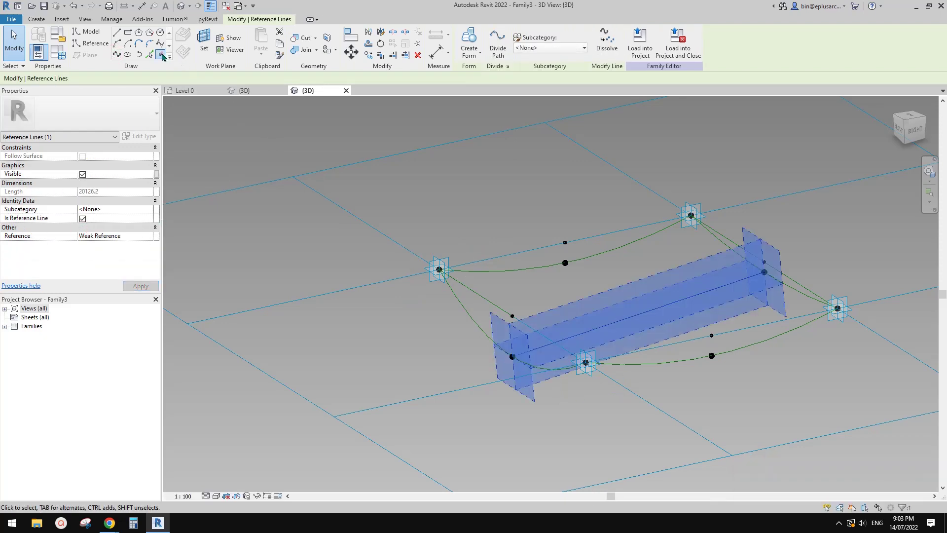
click(162, 55)
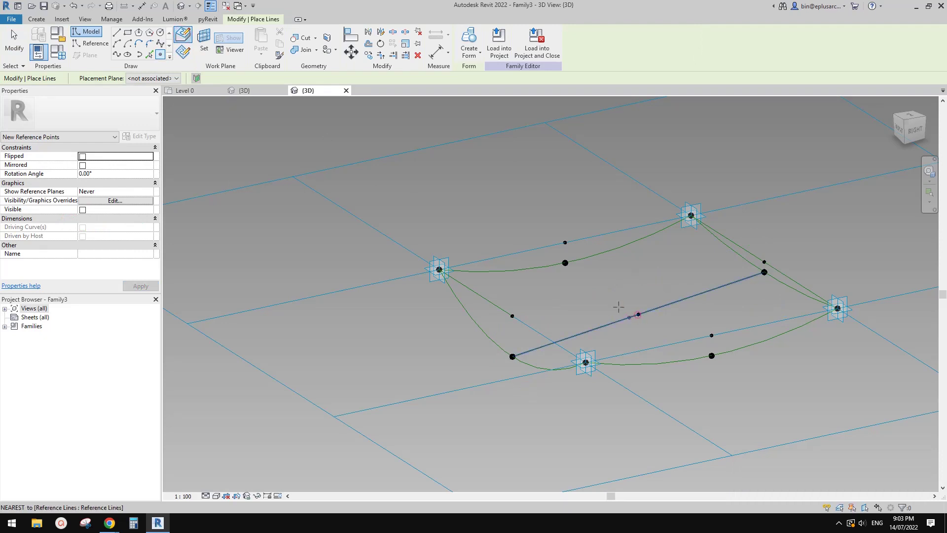
click(638, 314)
key(Escape)
Create a spline reference line through the two h1 offset points and the hosted point at the tile's center.
click(566, 263)
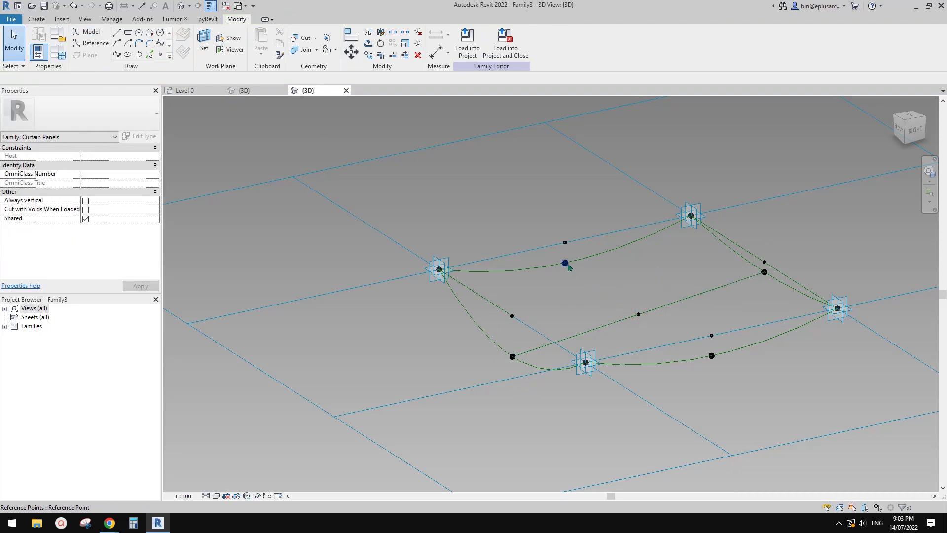
ctrl+click(712, 357)
click(116, 54)
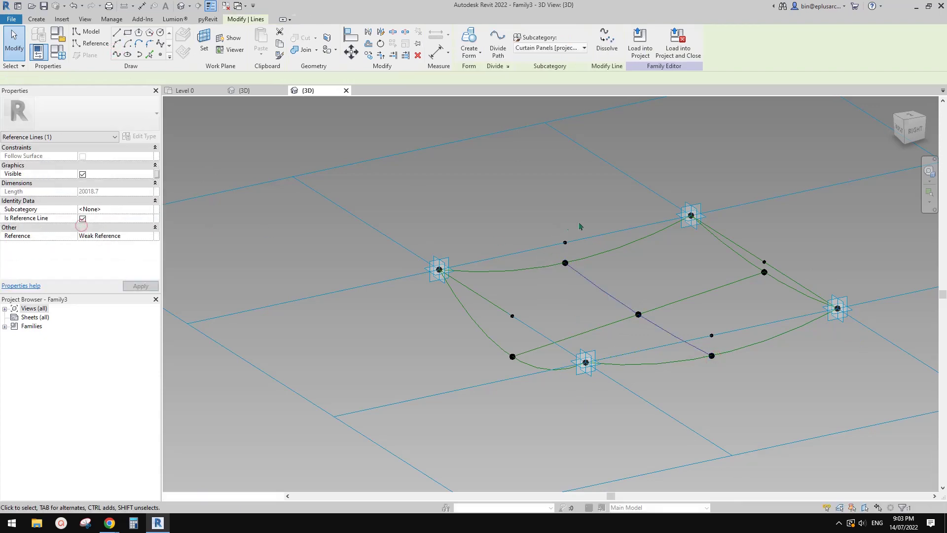
Create a surface form from the middle spline and the h2 and h3 edge curves, and inspect its curvature.
shift+middle_drag(580, 225, 617, 241)
ctrl+click(708, 238)
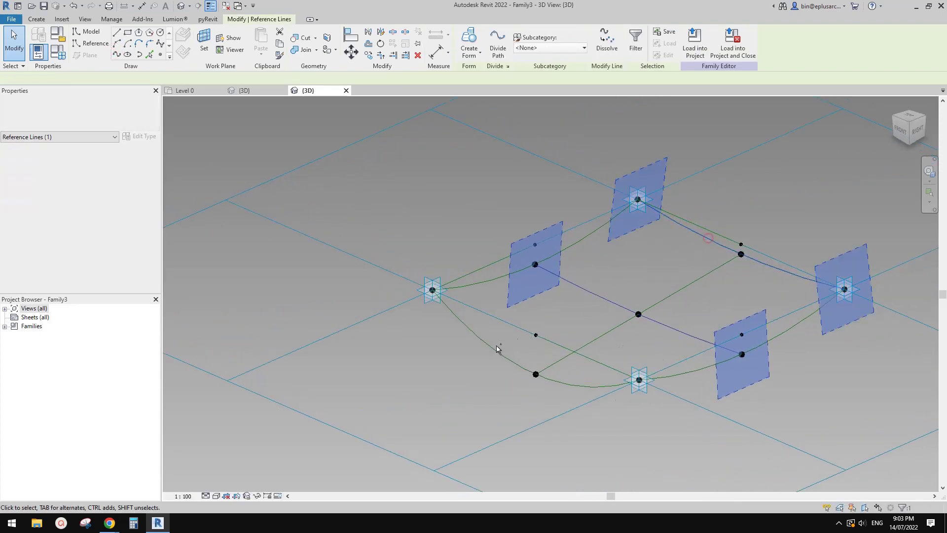
ctrl+click(485, 344)
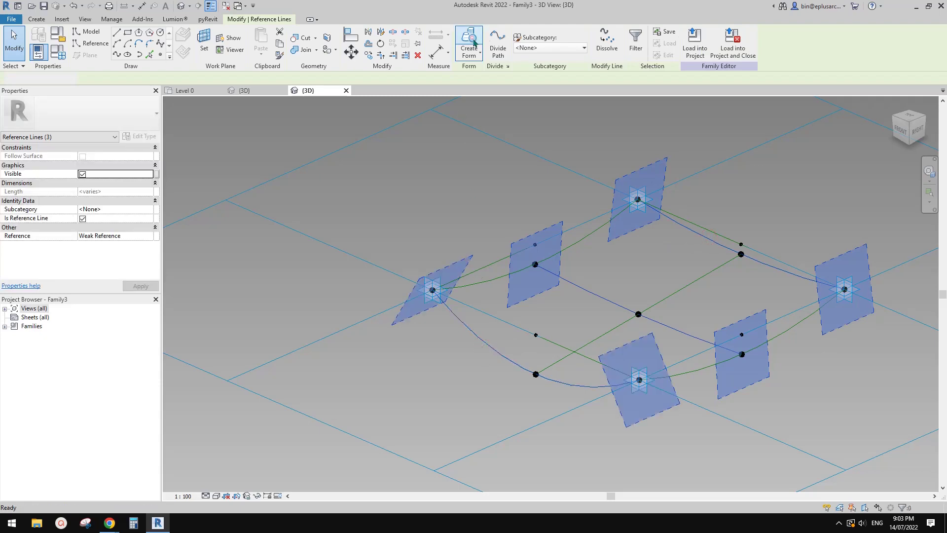
click(469, 40)
click(704, 310)
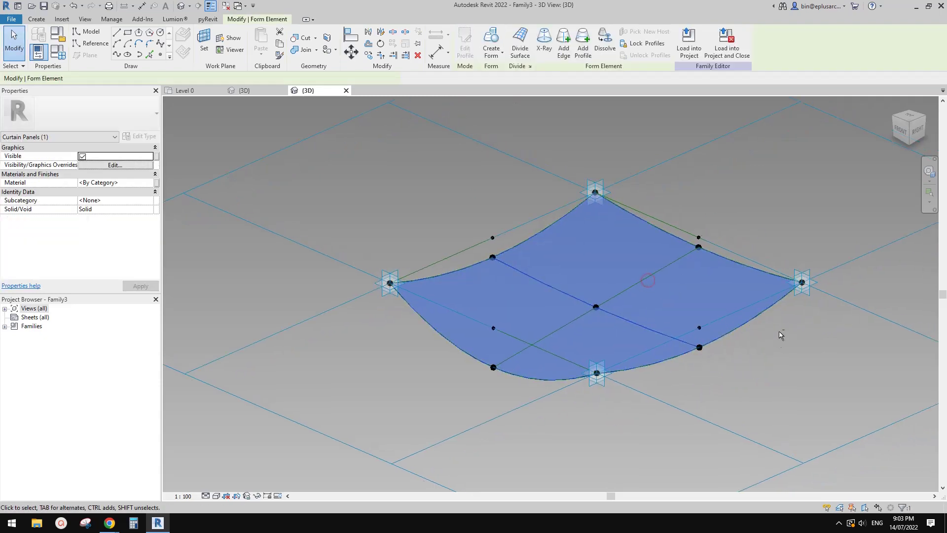
shift+middle_drag(782, 332, 754, 327)
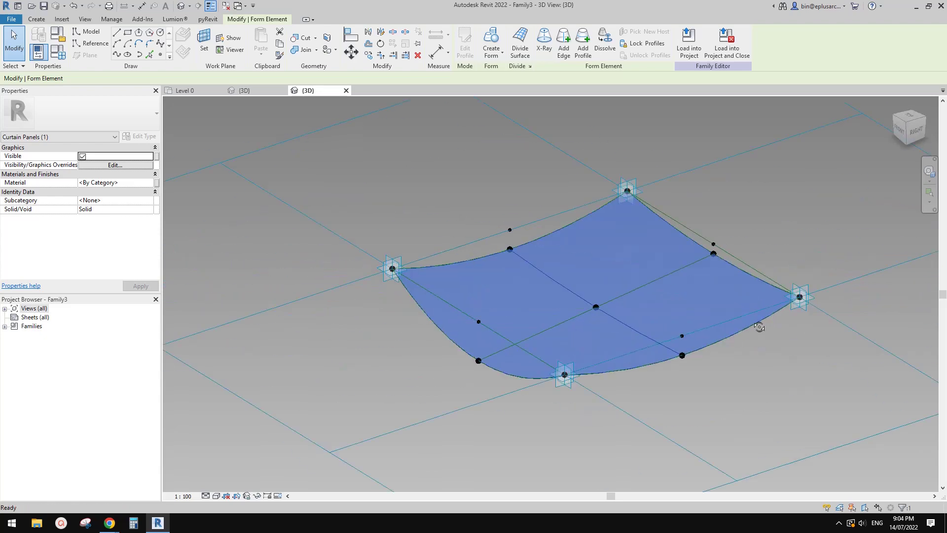
key(Escape)
shift+middle_drag(724, 294, 608, 313)
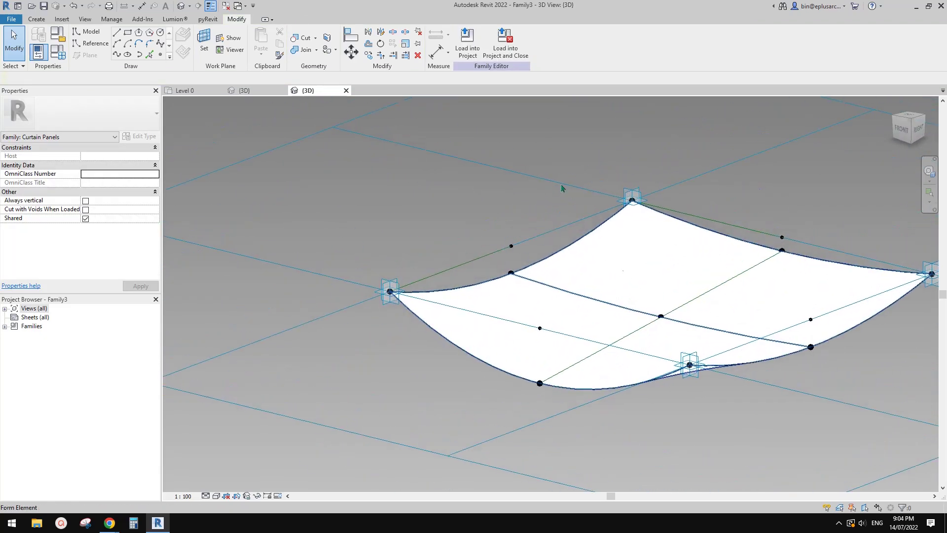
Load the curved panel family into Project3.
click(468, 43)
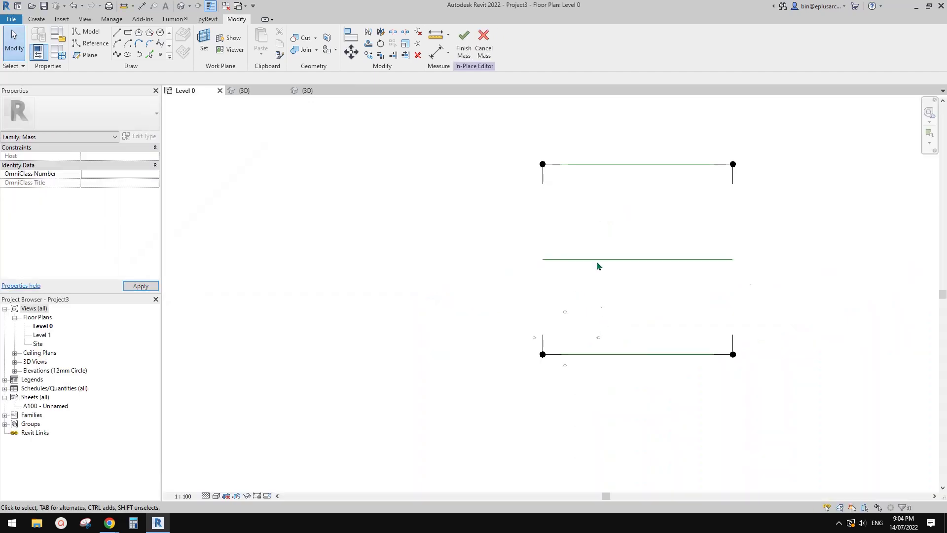
In the project's 3D view, apply the Family3 panel to the divided surface and inspect the resulting roof shape.
click(182, 6)
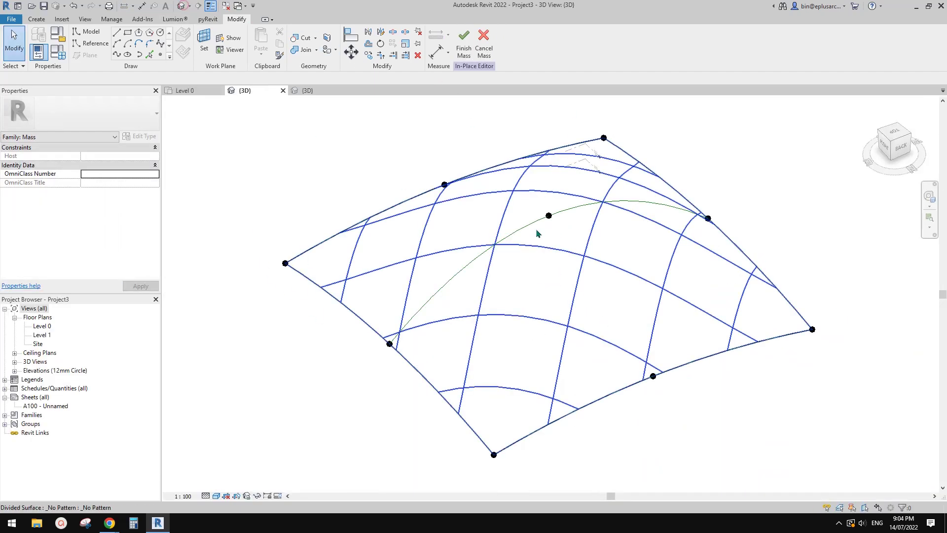
click(420, 207)
click(141, 119)
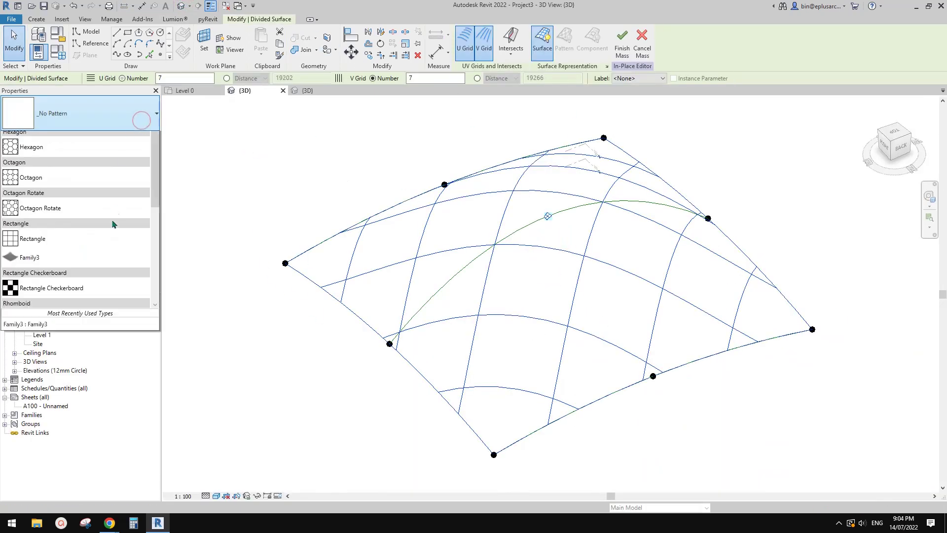
click(50, 323)
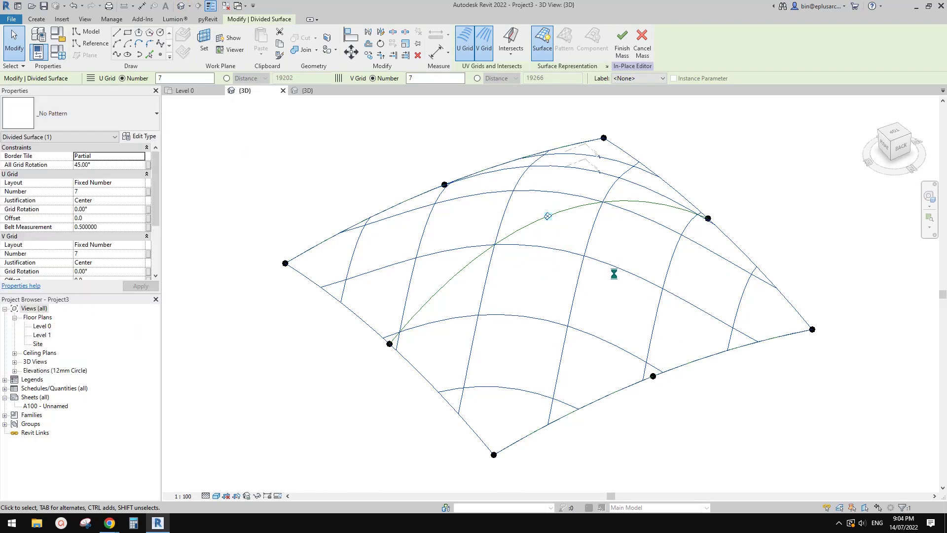
shift+middle_drag(621, 275, 452, 282)
click(714, 207)
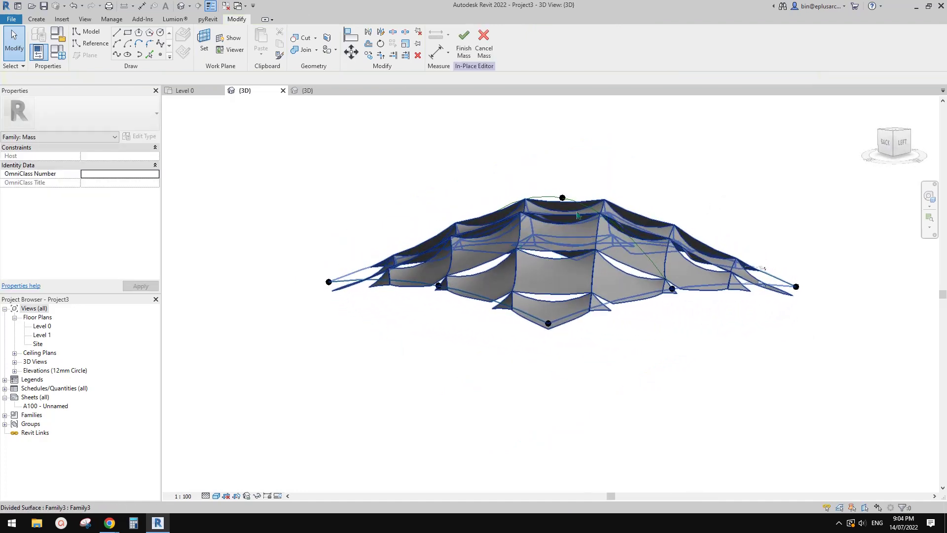
shift+middle_drag(577, 215, 532, 235)
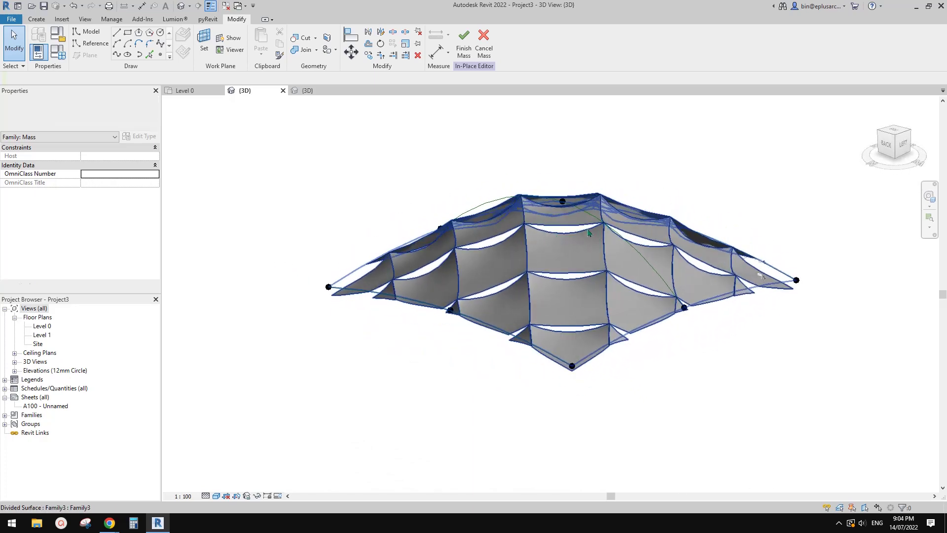
Back in the panel family, place another reference point at the front edge's midpoint, using that midpoint's plane as the work plane.
click(309, 90)
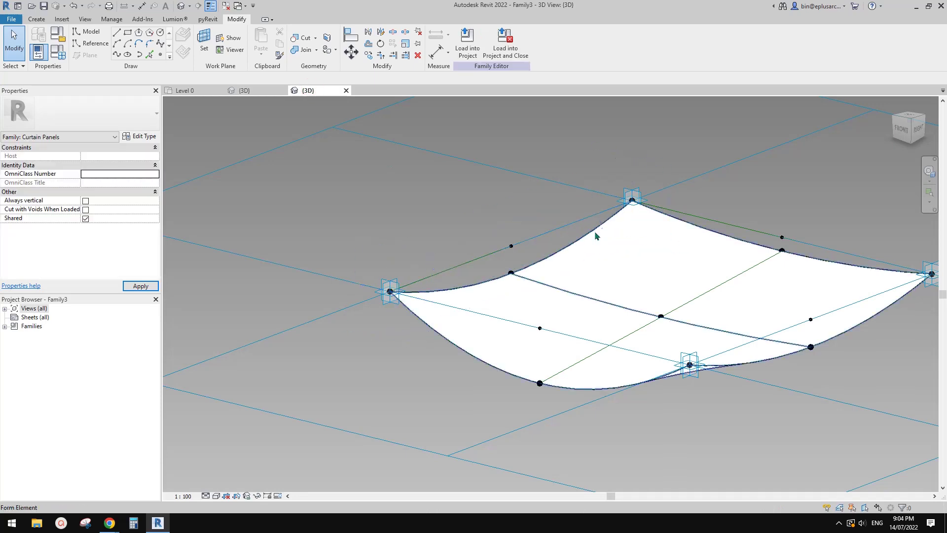
scroll(663, 293, down, 1)
middle_drag(663, 293, 602, 287)
scroll(642, 258, up, 1)
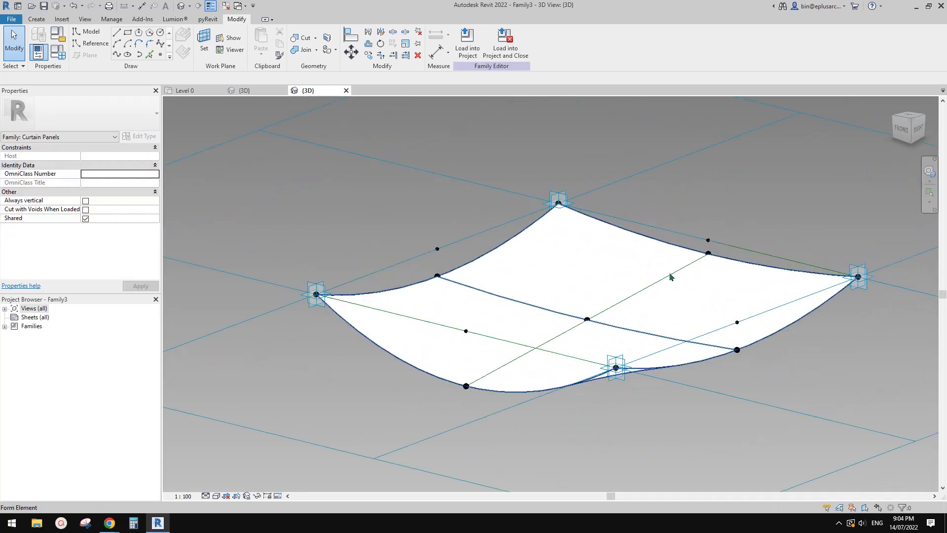
shift+middle_drag(670, 278, 455, 328)
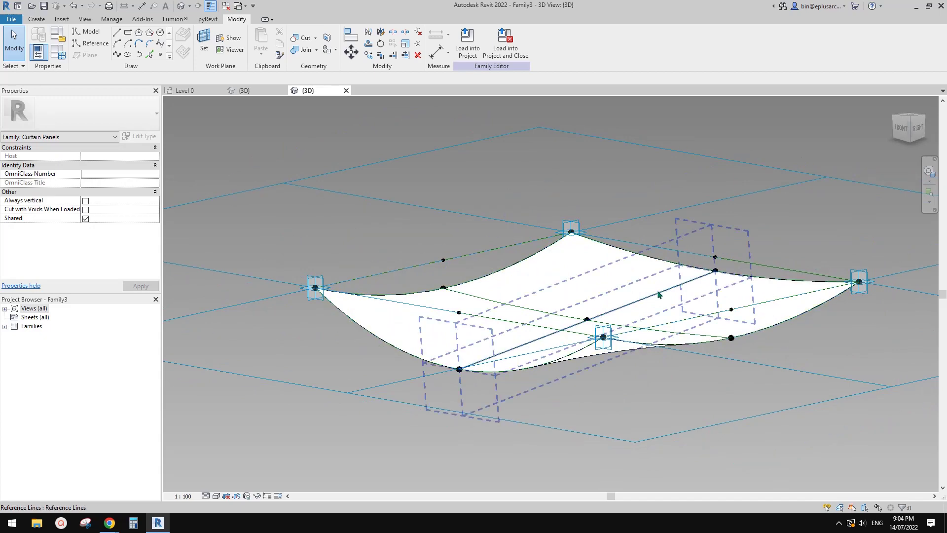
click(160, 55)
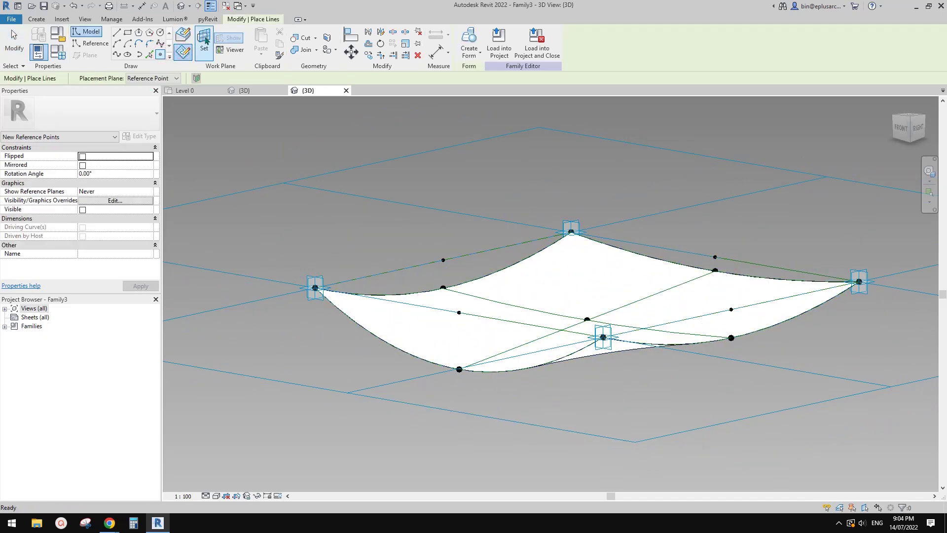
key(Escape)
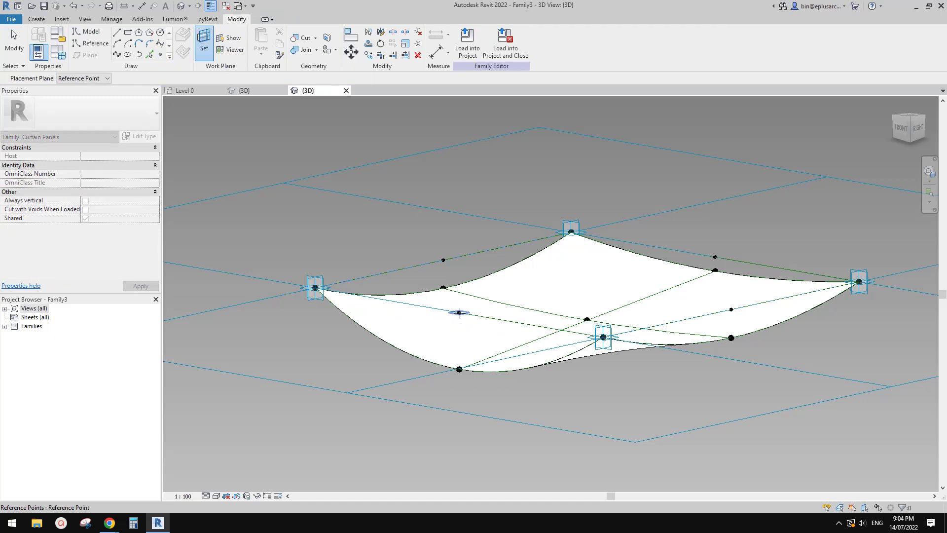
click(459, 312)
click(459, 312)
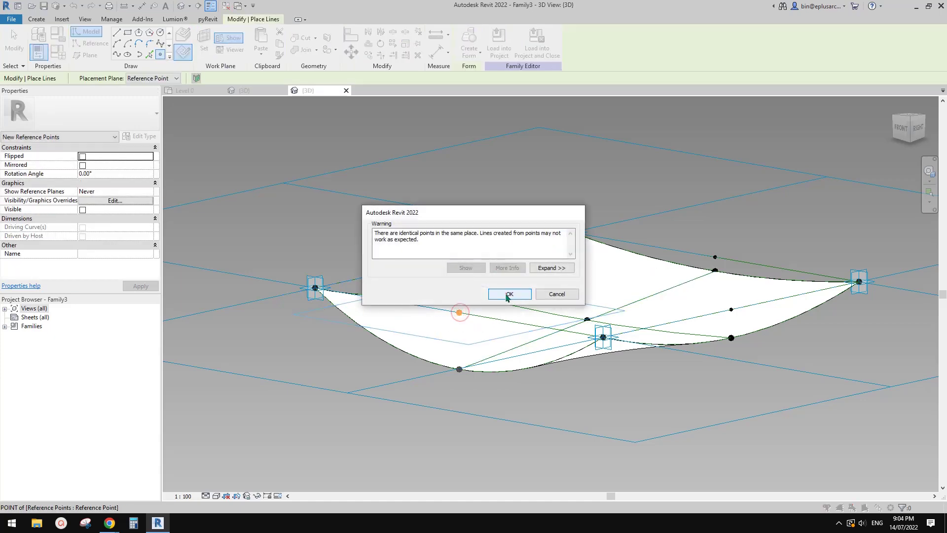
click(508, 294)
key(Escape)
Check the parameter driving the opposite edge's offset point, and associate the new point's offset with h3.
click(460, 313)
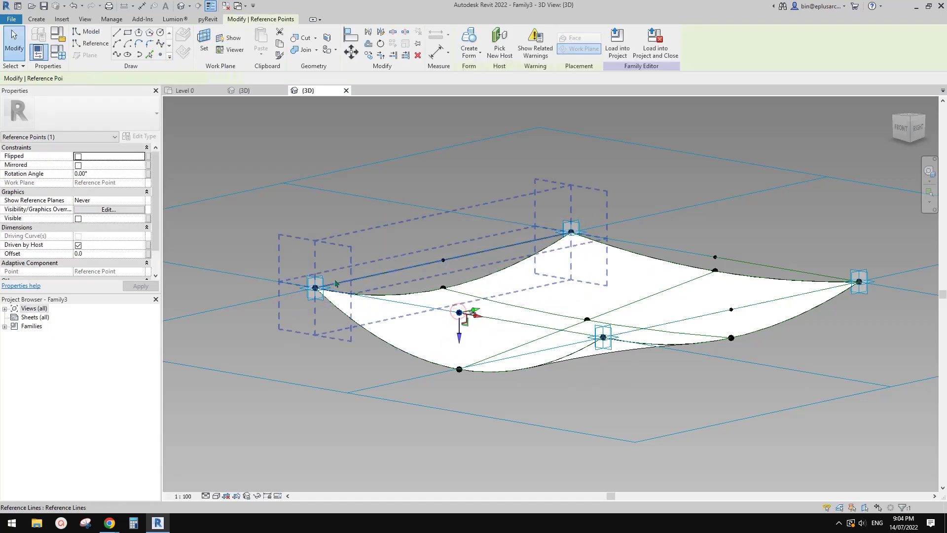
click(715, 271)
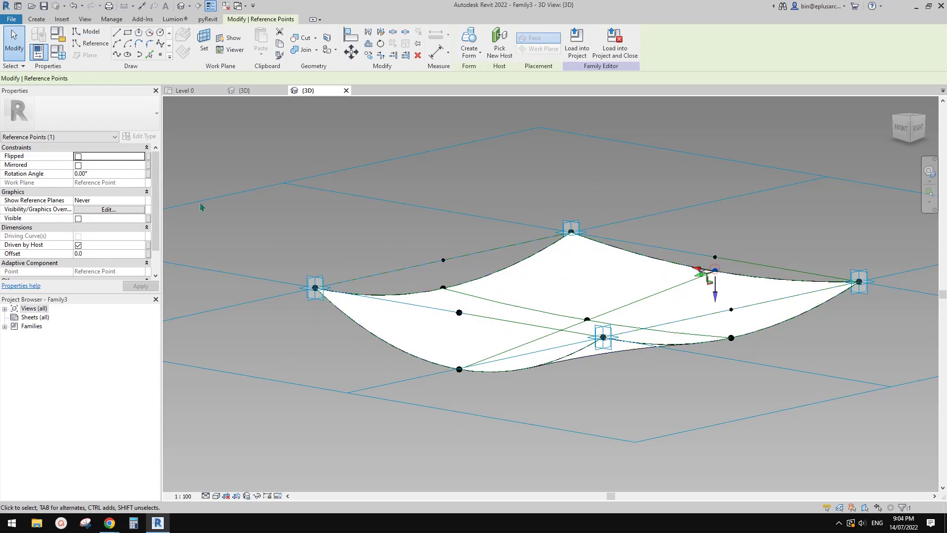
click(148, 263)
click(230, 213)
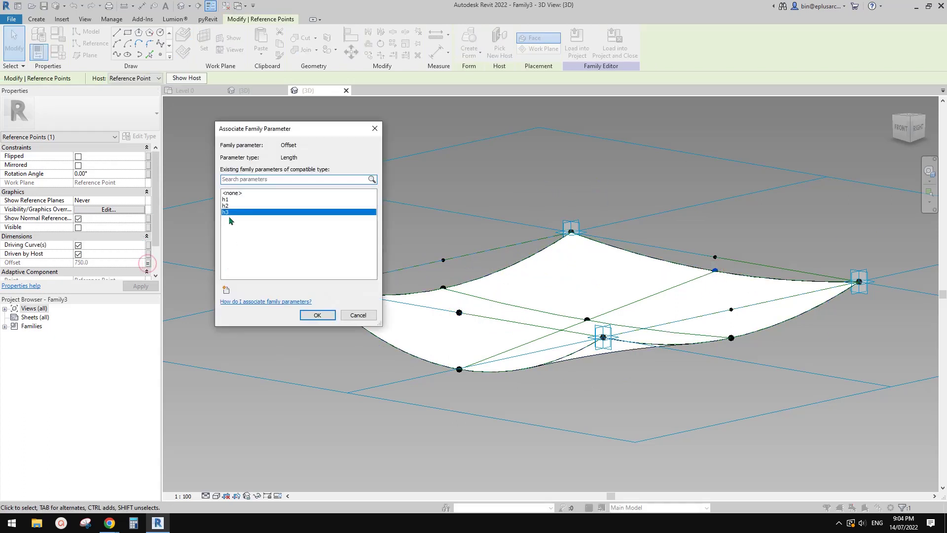
key(Return)
key(Escape)
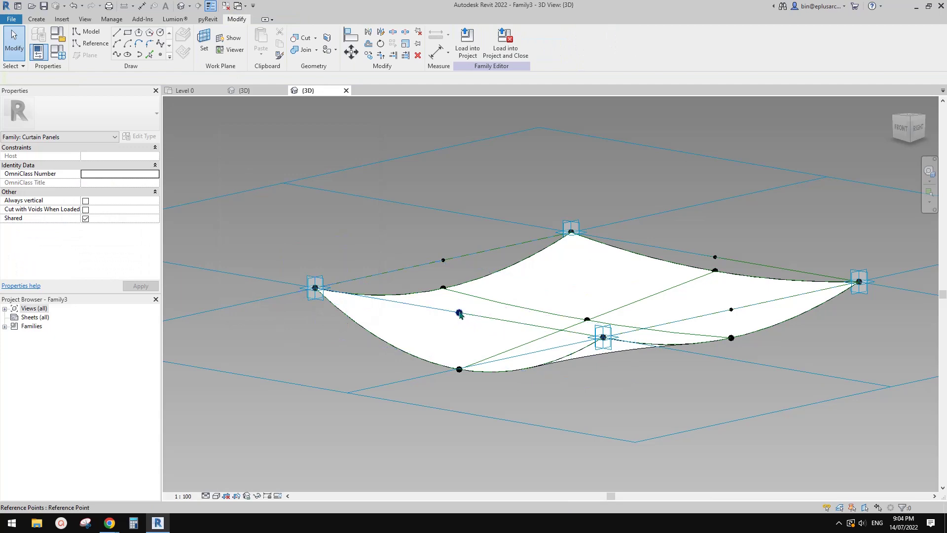
key(ctrl+Left)
click(147, 253)
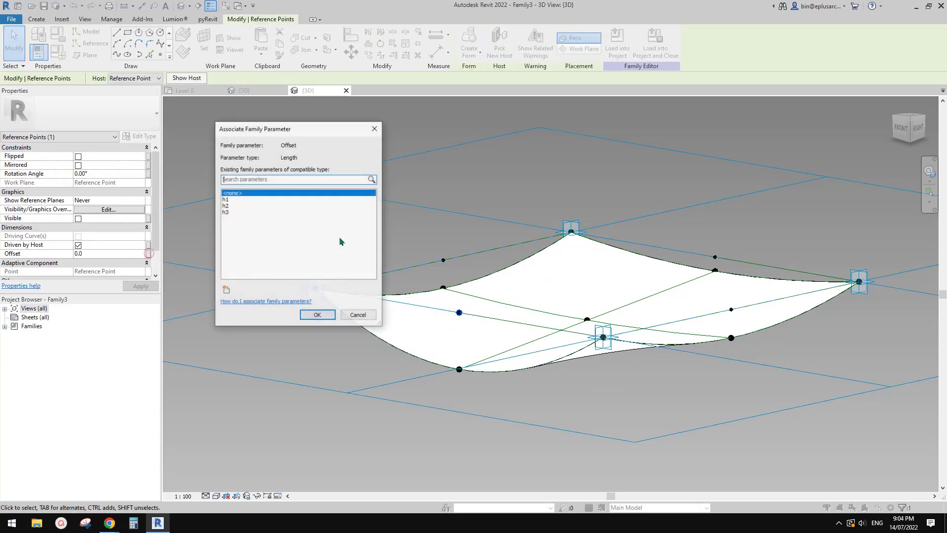
click(232, 211)
click(324, 318)
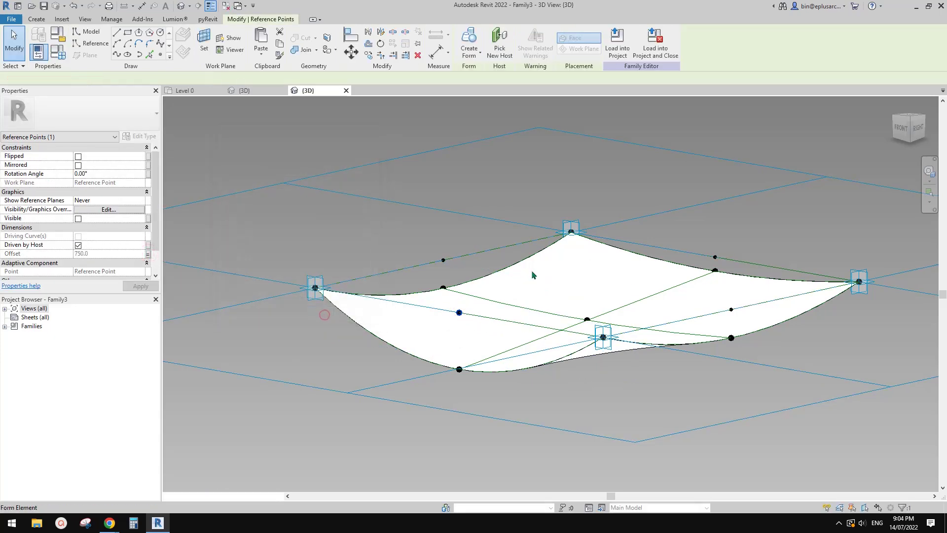
Create a spline through the two front corner points and the new offset point, and make it a reference line.
shift+middle_drag(533, 274, 609, 231)
ctrl+click(284, 316)
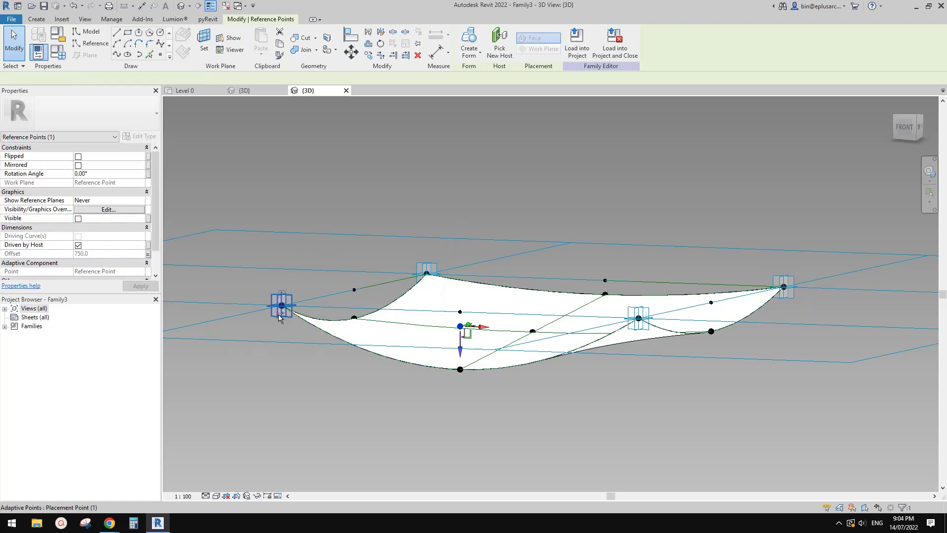
ctrl+click(642, 329)
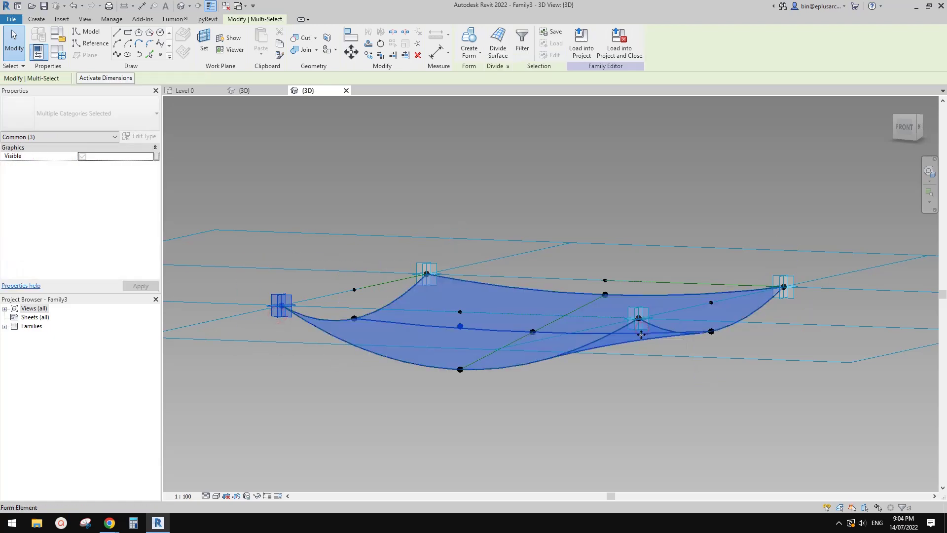
key(Escape)
click(640, 306)
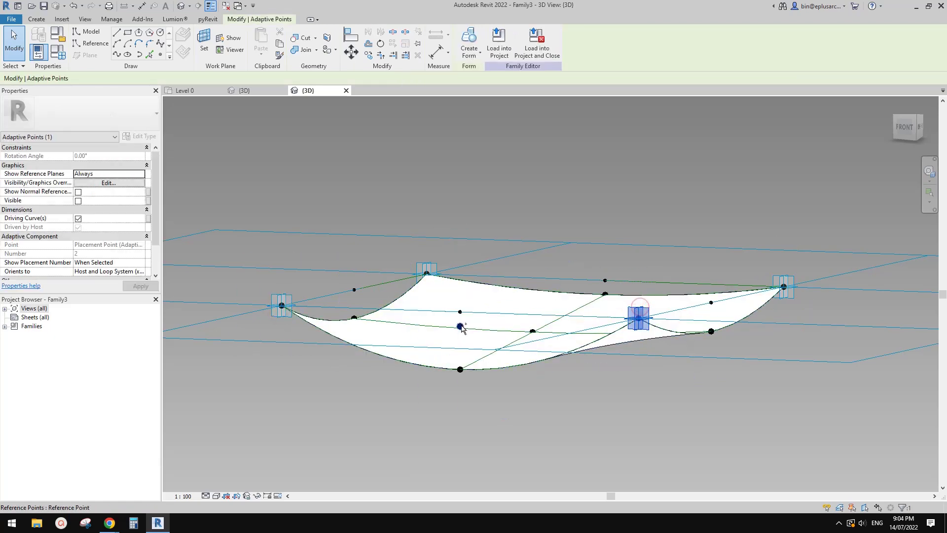
ctrl+click(281, 306)
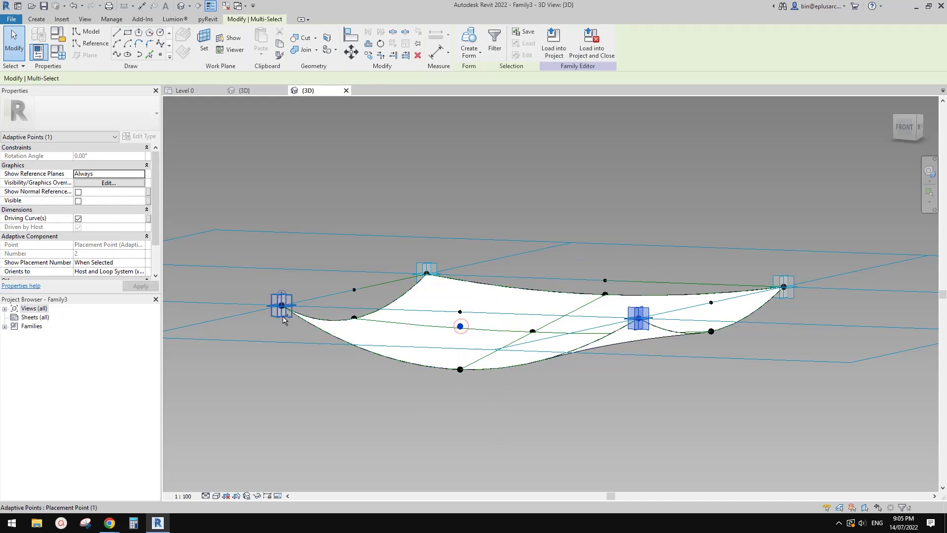
click(117, 55)
click(83, 228)
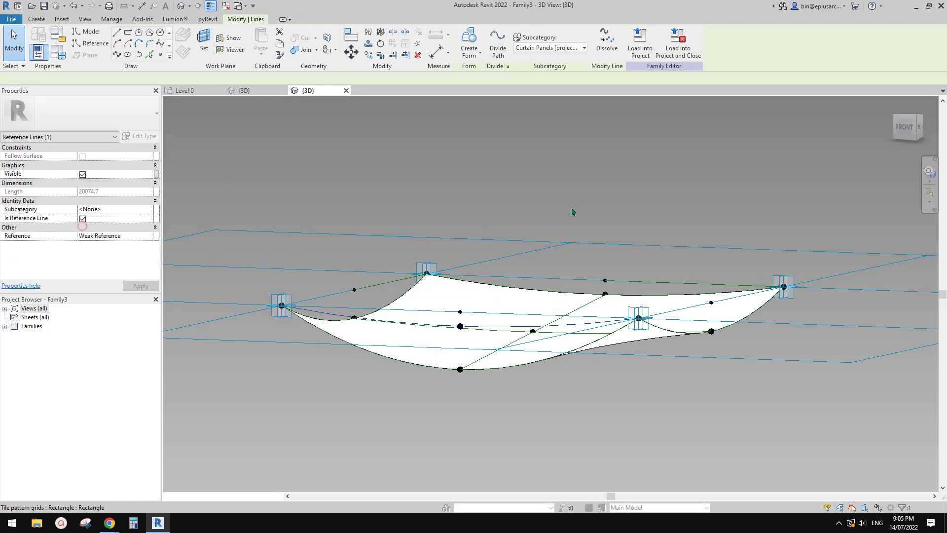
Create a vertical surface form between the new spline and the deeper front edge curve.
shift+middle_drag(573, 213, 535, 252)
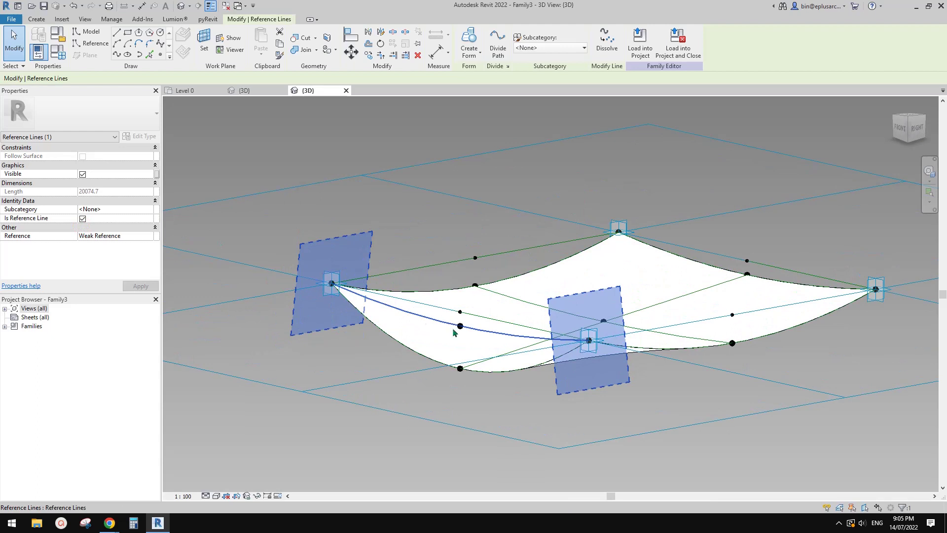
ctrl+click(424, 358)
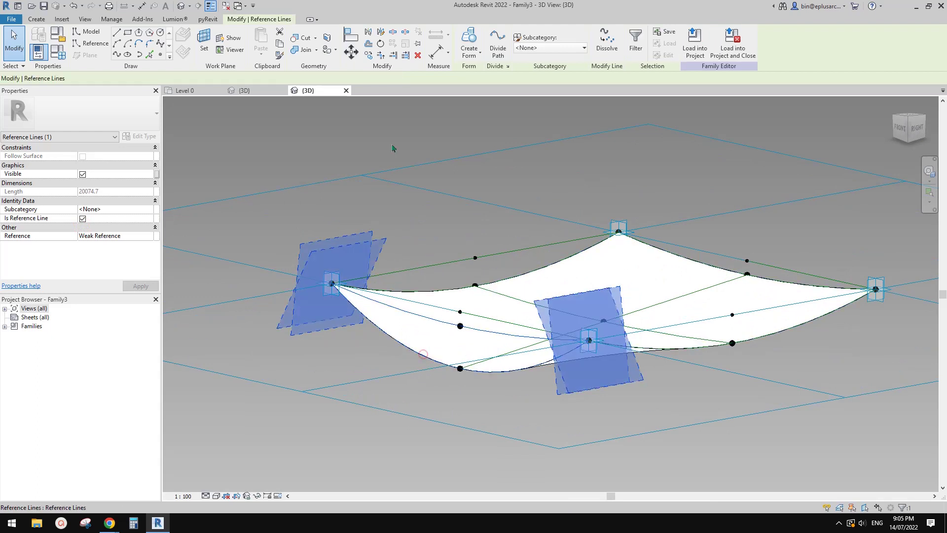
click(477, 34)
click(405, 416)
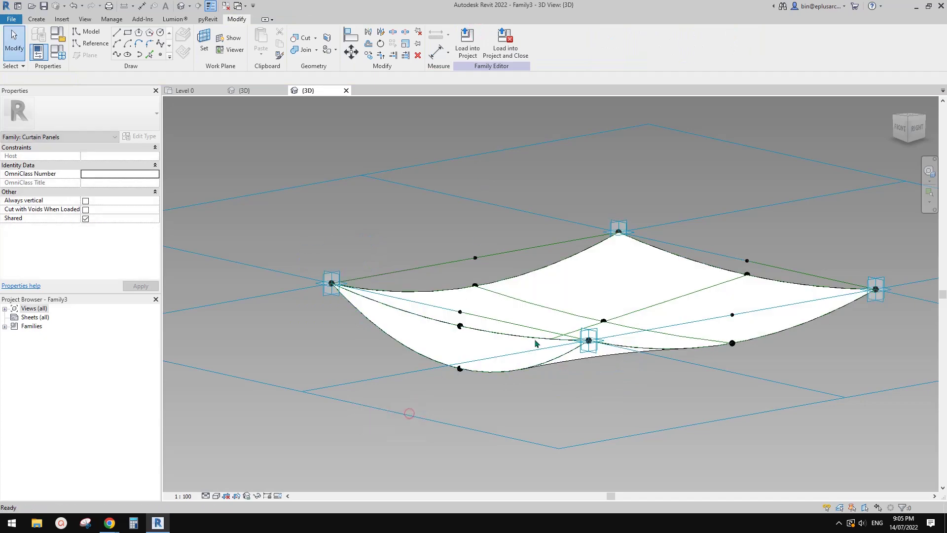
Divide the vertical front surface and turn off its U grid so only V grid lines remain.
shift+middle_drag(405, 416, 556, 243)
click(559, 229)
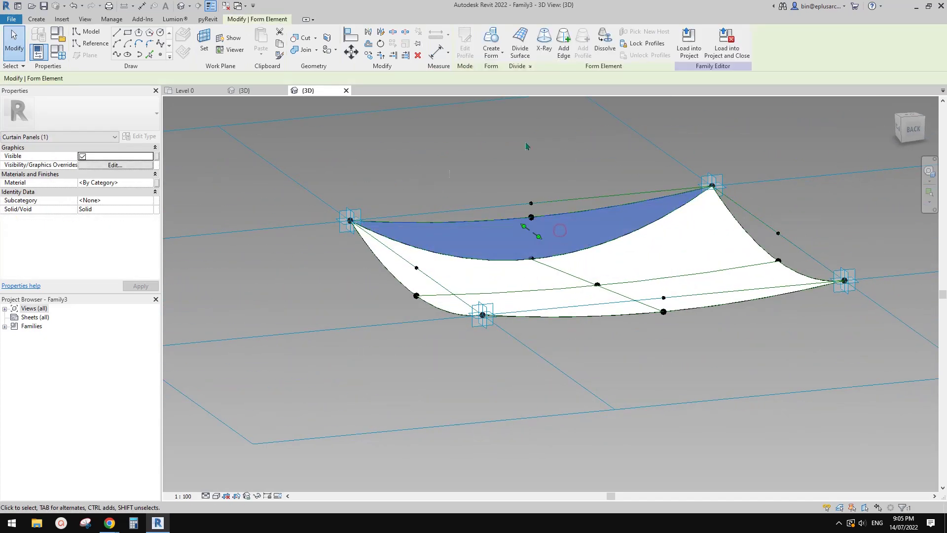
click(522, 44)
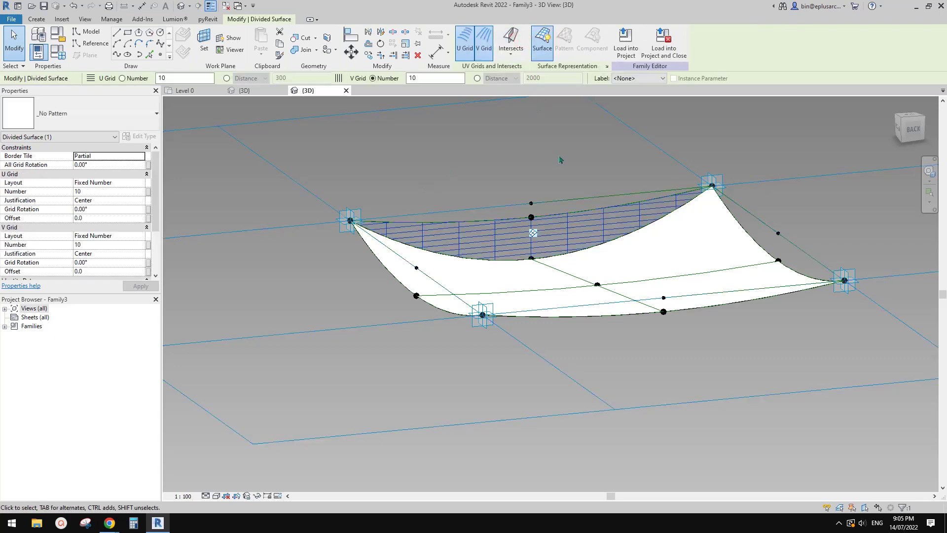
click(465, 45)
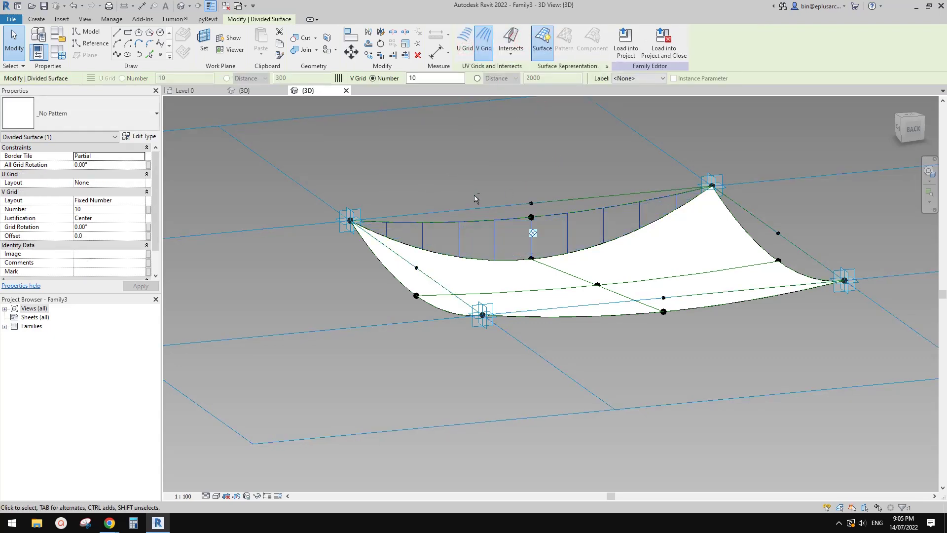
Set the front surface's V grid layout to Maximum Spacing with a distance of 1000, and inspect the division lines.
shift+middle_drag(474, 198, 516, 252)
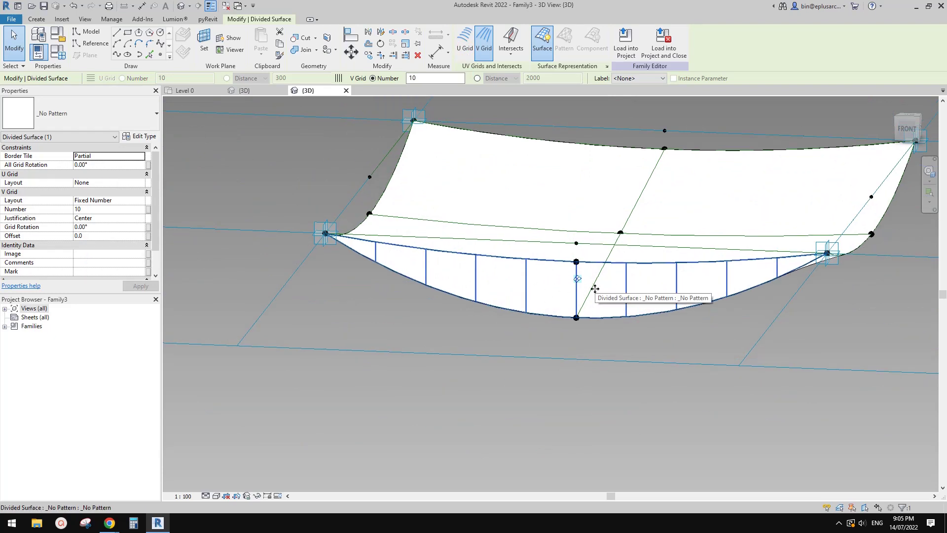
middle_drag(588, 290, 585, 294)
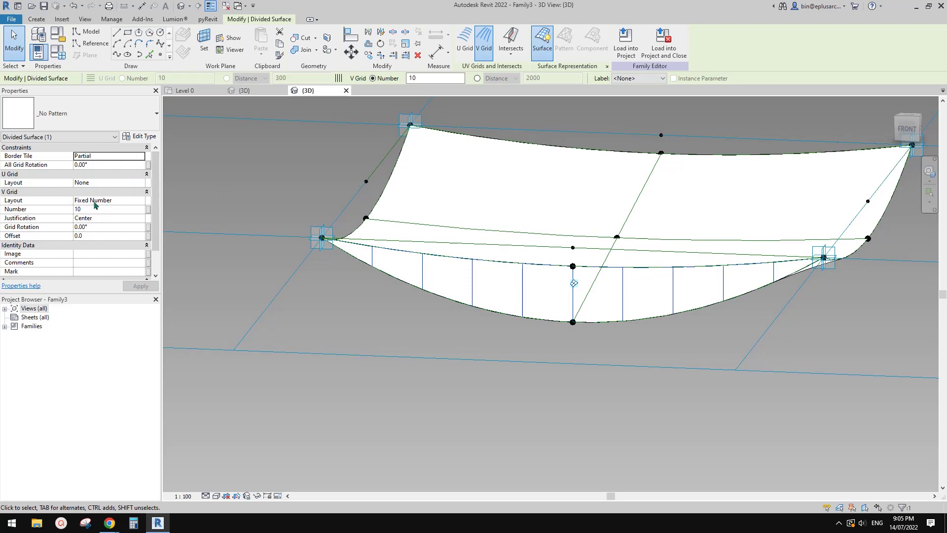
click(141, 202)
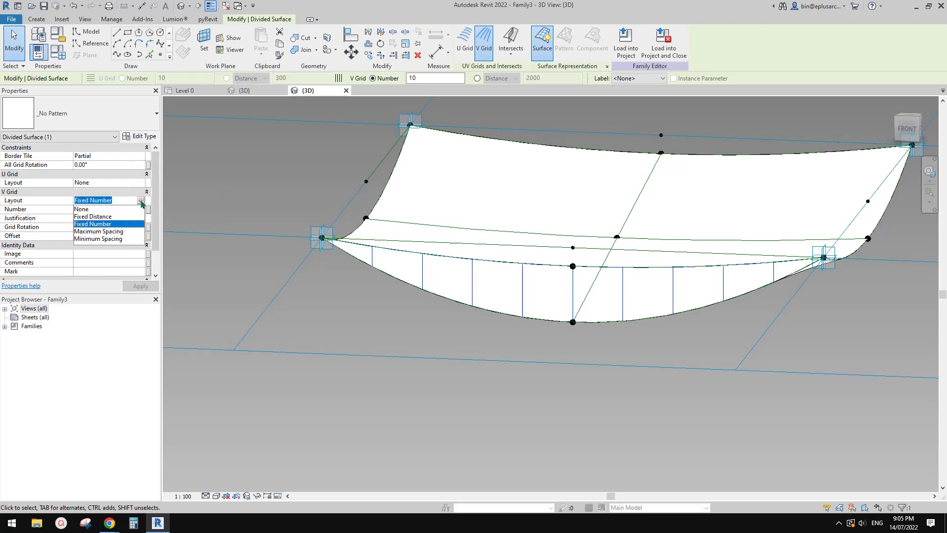
click(114, 232)
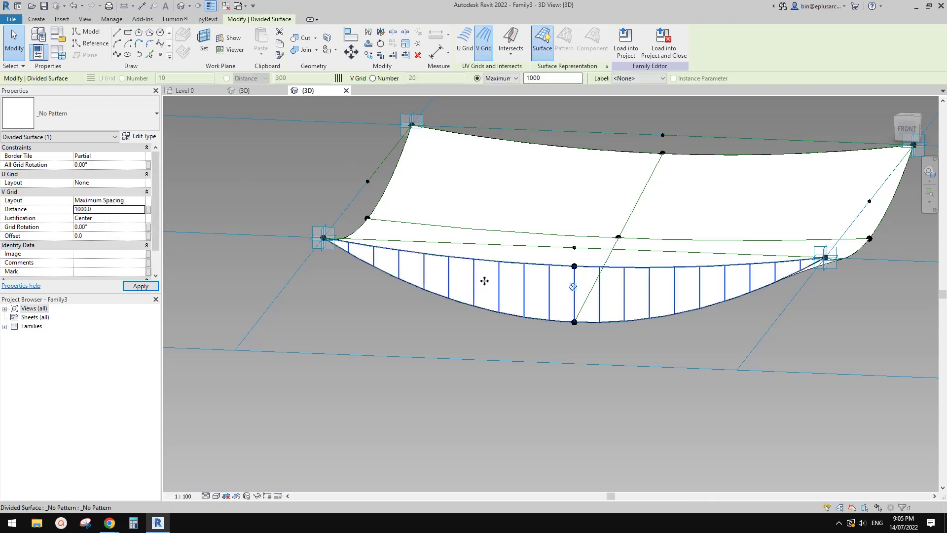
shift+middle_drag(599, 297, 654, 289)
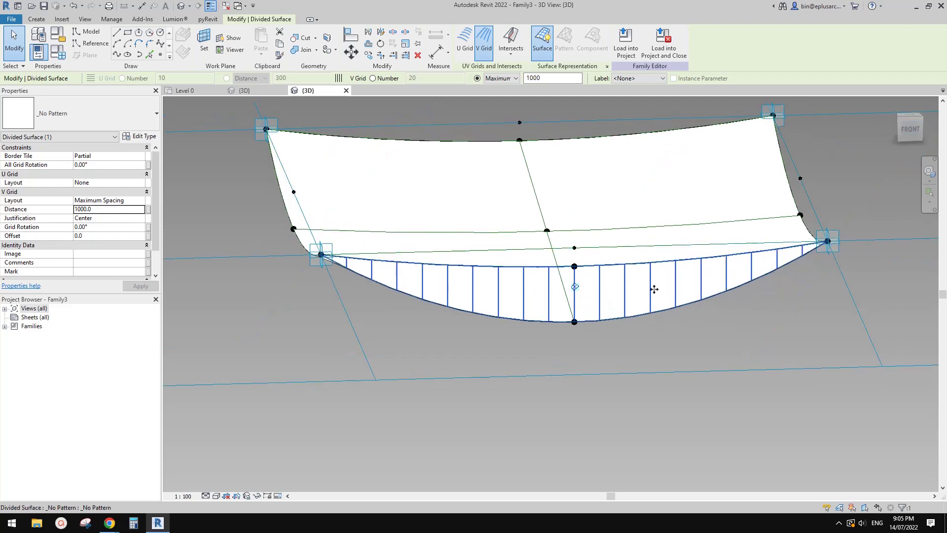
shift+middle_drag(583, 297, 450, 289)
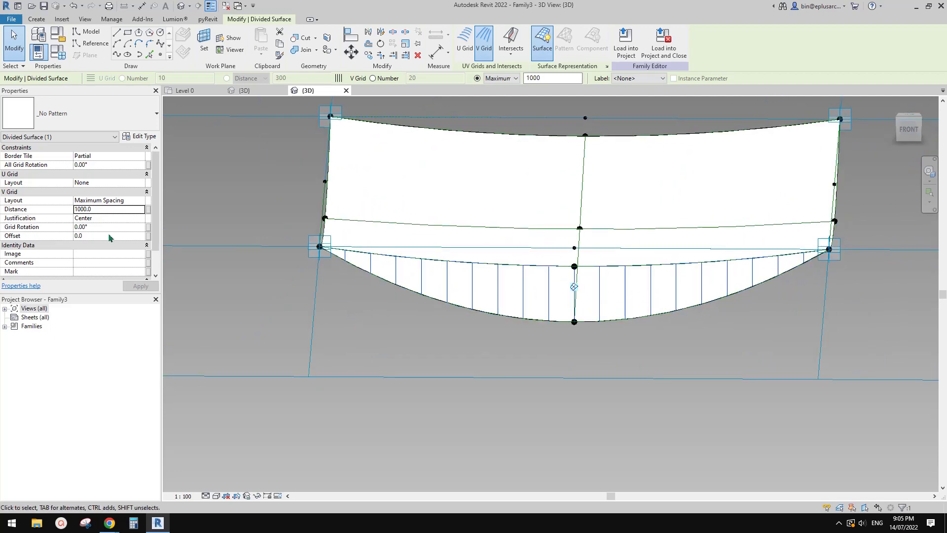
mouse_move(581, 291)
shift+middle_down()
mouse_move(560, 318)
mouse_move(613, 306)
mouse_move(555, 295)
mouse_move(583, 293)
shift+middle_up()
scroll(563, 302, up, 2)
key(Escape)
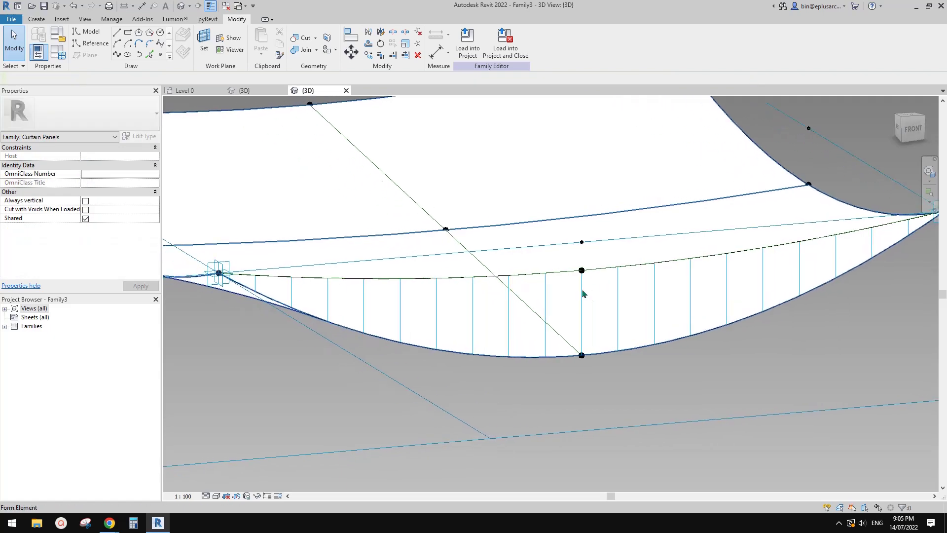
Create a new family from the Metric Curtain Panel Pattern Based template.
scroll(582, 293, down, 1)
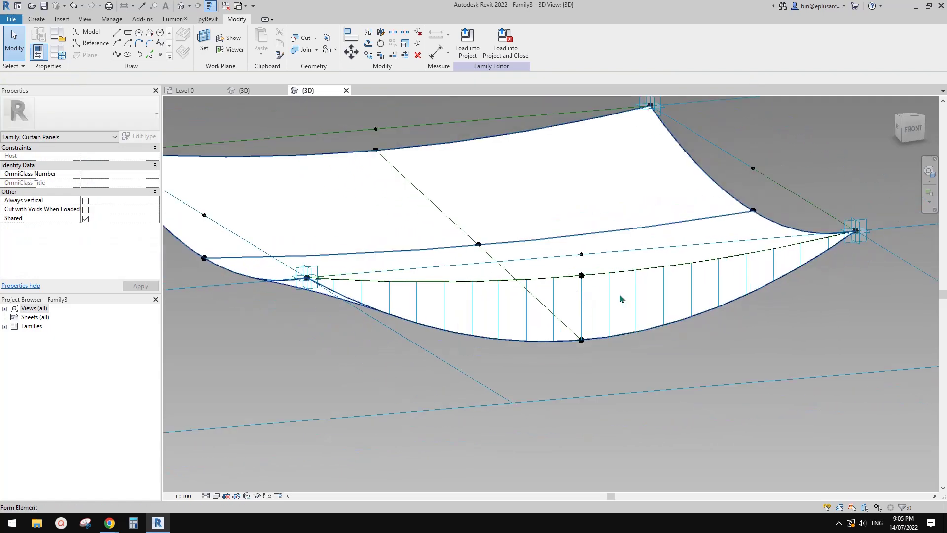
click(12, 20)
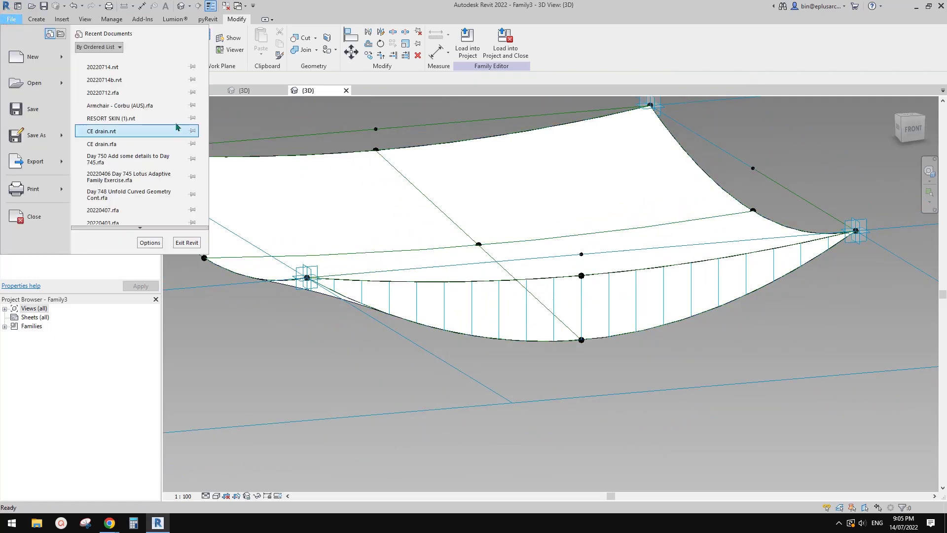
click(62, 57)
click(141, 91)
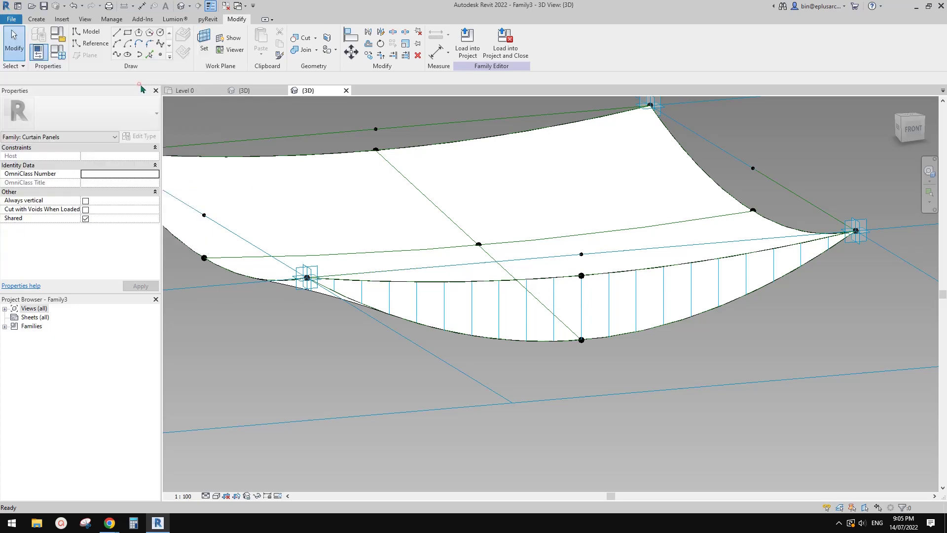
click(543, 210)
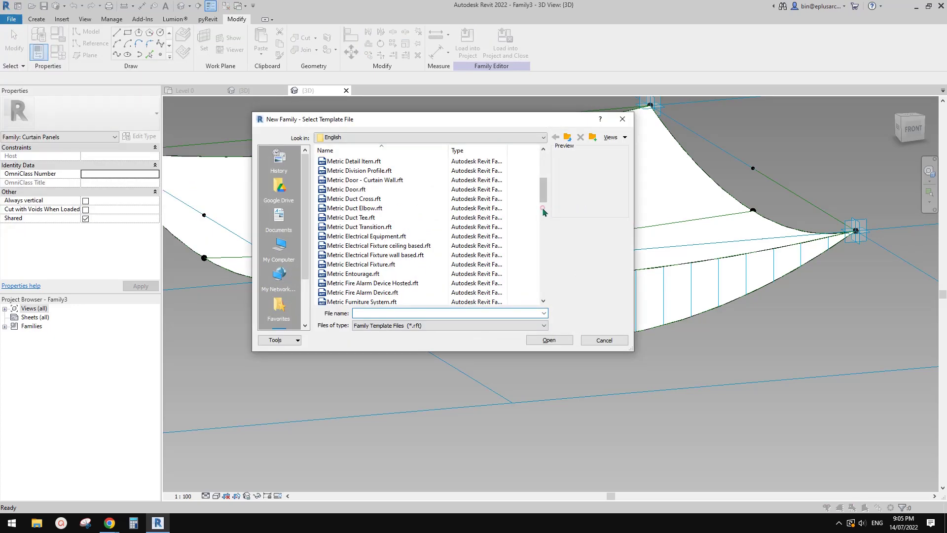
click(545, 226)
mouse_move(544, 216)
mouse_down()
mouse_move(546, 281)
mouse_move(546, 159)
mouse_up()
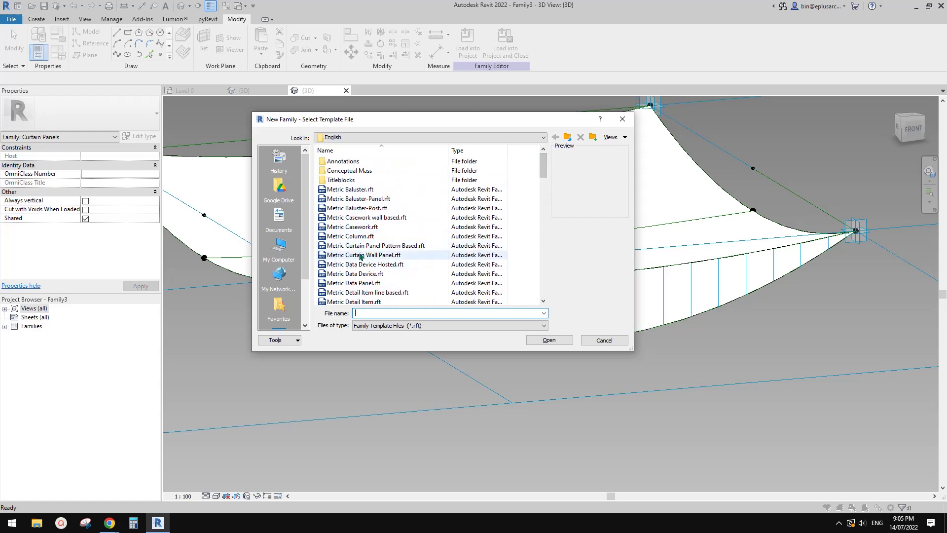
click(331, 246)
click(548, 340)
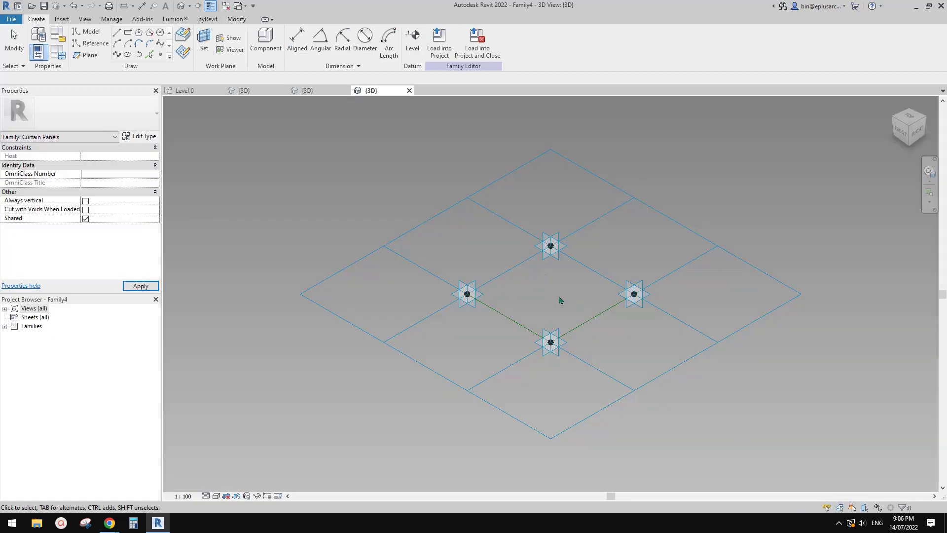
Create a flat surface form from the closed chain of four reference lines in the panel pattern.
shift+middle_drag(577, 287, 485, 283)
scroll(542, 306, up, 2)
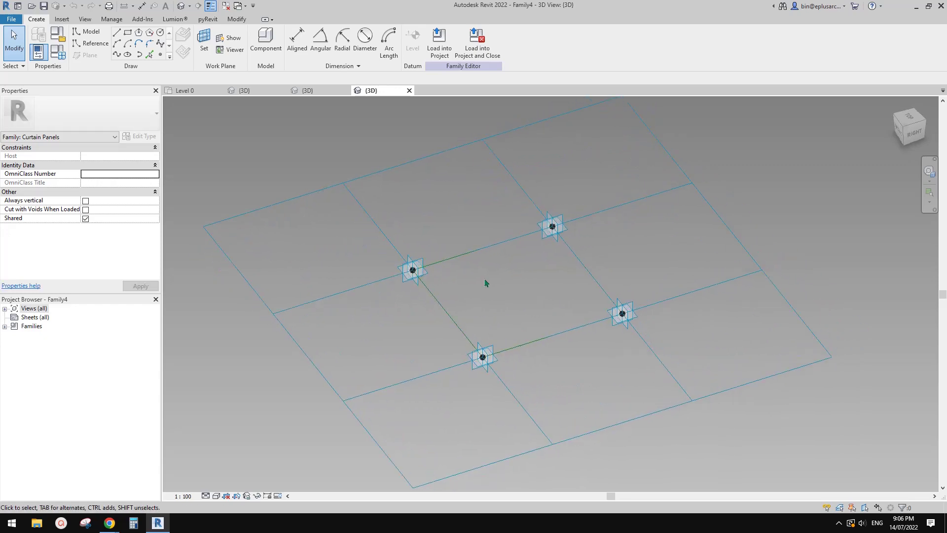
key(Tab)
click(500, 241)
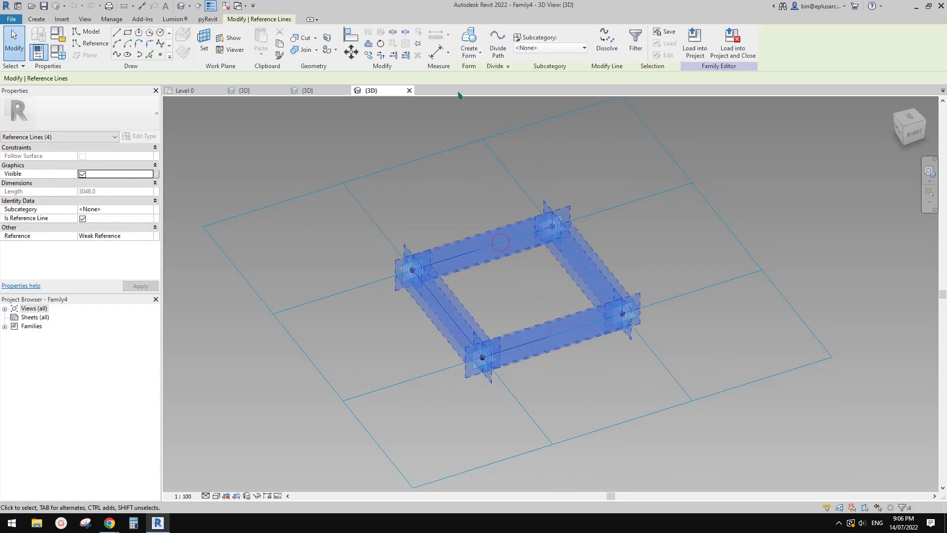
click(474, 39)
click(490, 378)
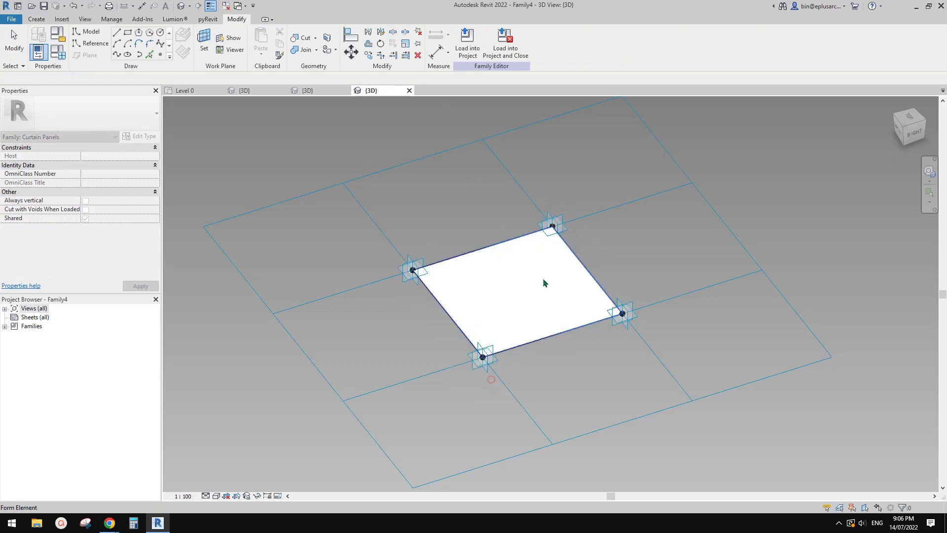
Set the flat panel surface's material to Glass and temporarily hide the surface.
click(493, 293)
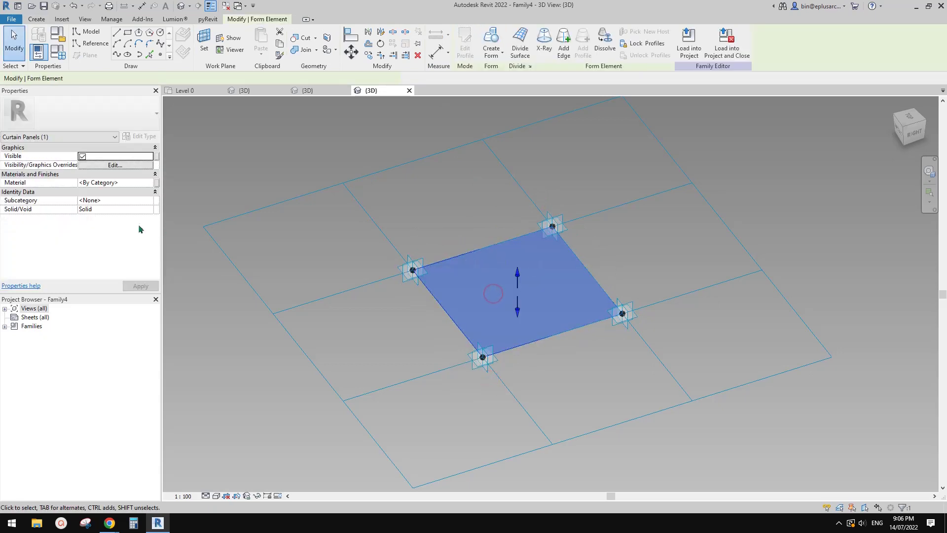
click(137, 183)
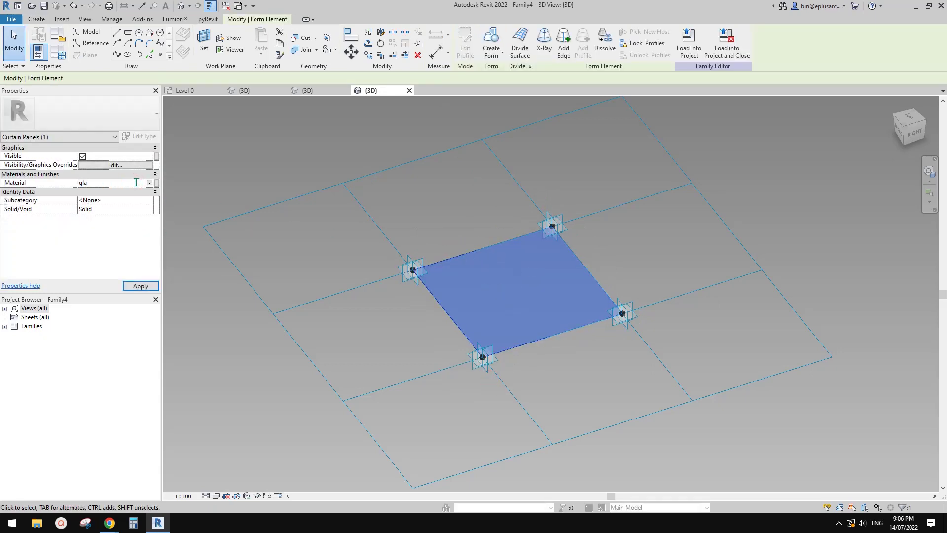
middle_drag(455, 228, 455, 228)
click(455, 229)
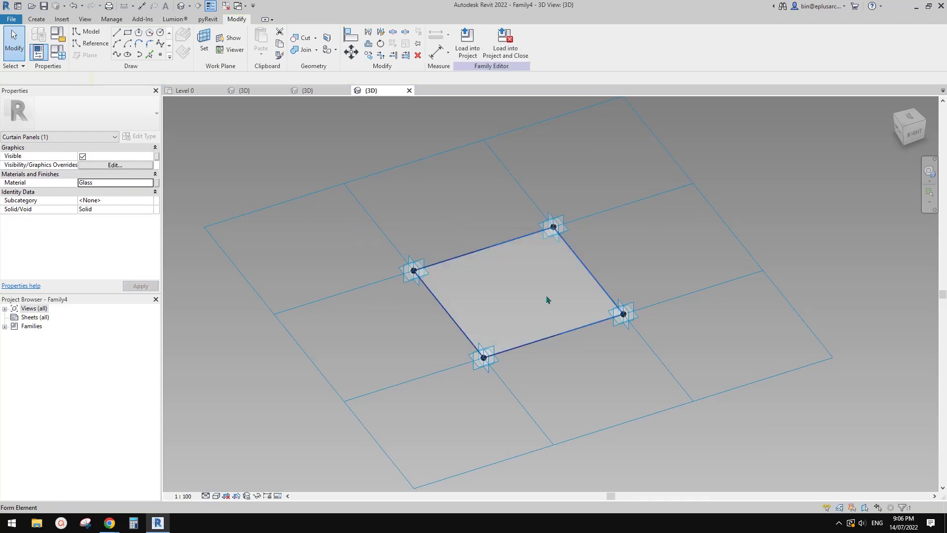
click(542, 294)
key(h)
key(h)
Place a point on one edge reference line and draw a reference-line rectangle about 40 by 100 mm on the point's work plane.
scroll(522, 260, up, 2)
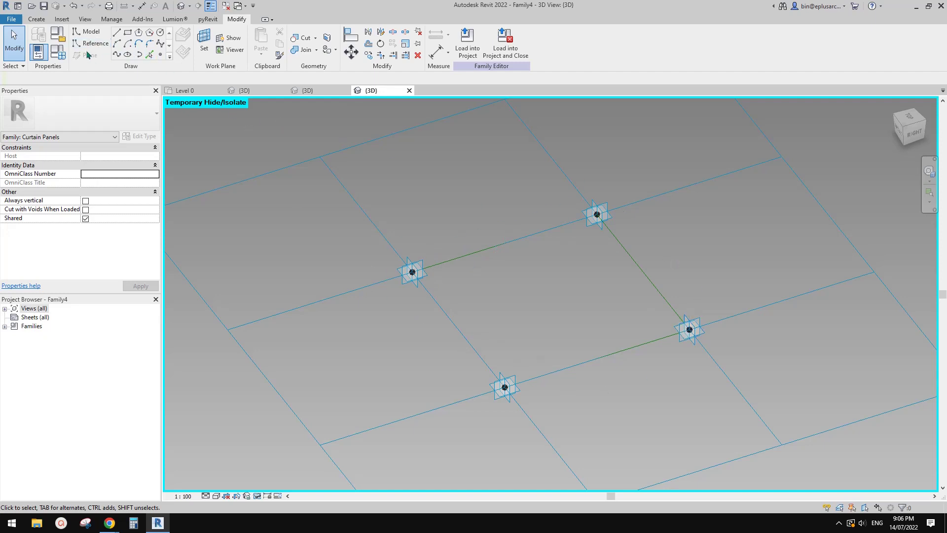
click(157, 55)
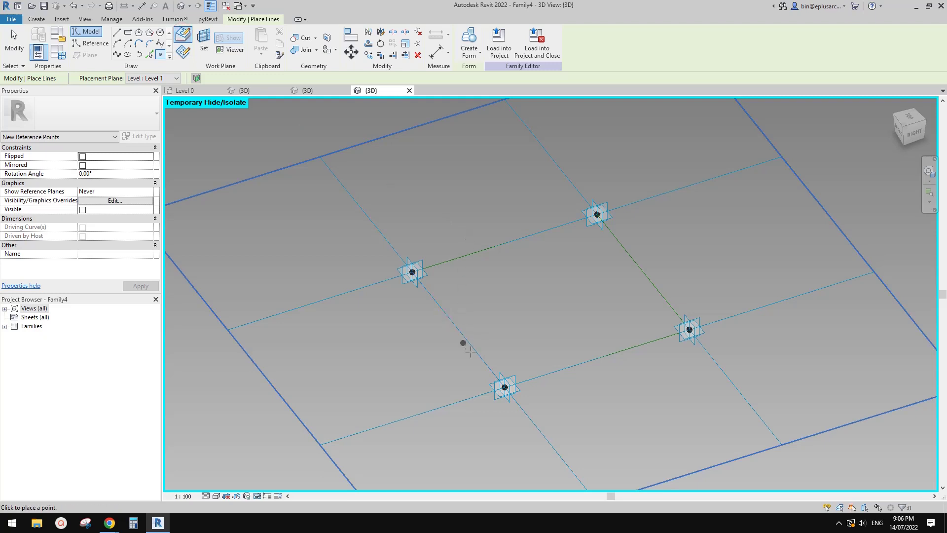
click(90, 44)
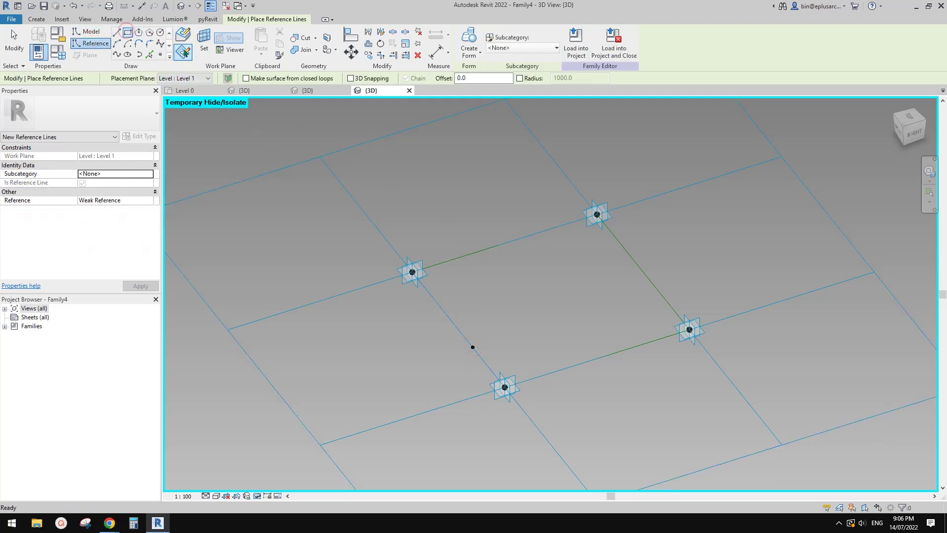
click(202, 41)
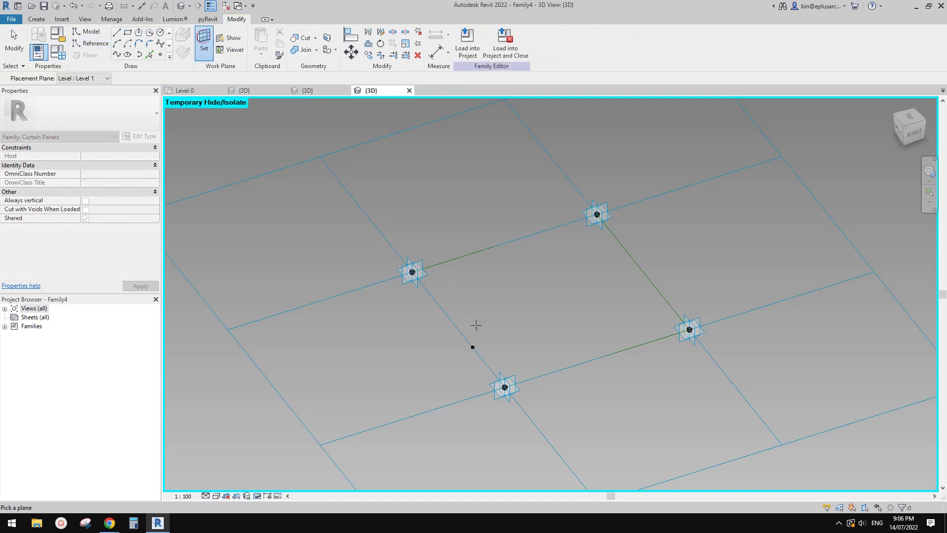
click(472, 347)
scroll(474, 348, up, 6)
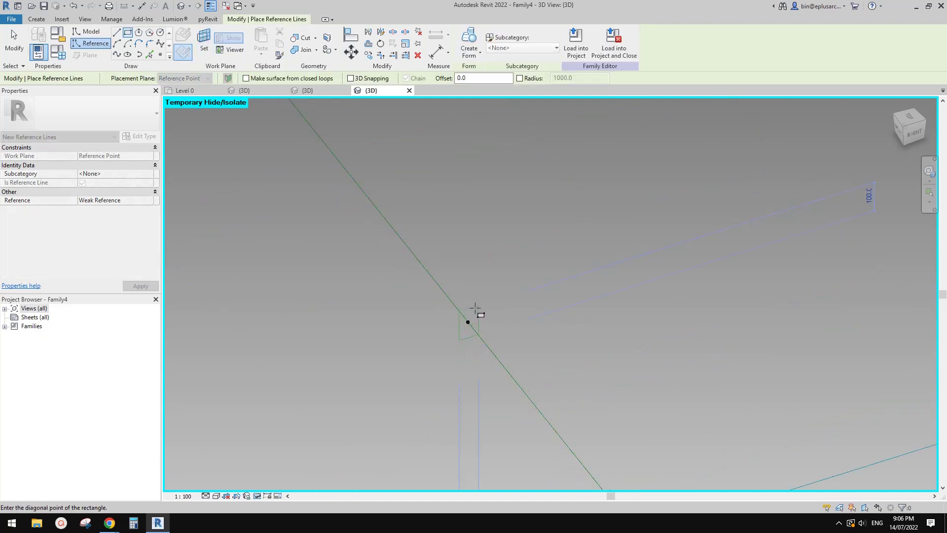
key(Escape)
key(Escape)
scroll(473, 315, down, 3)
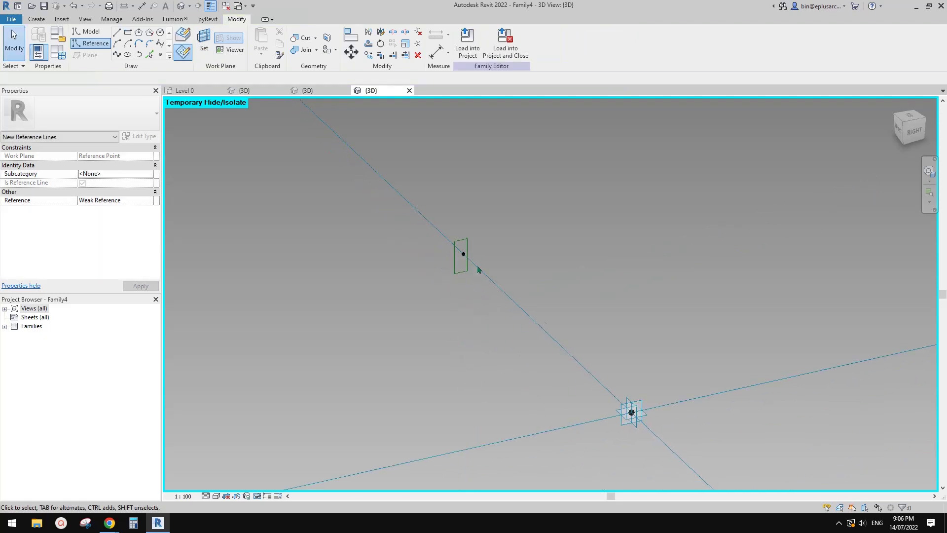
Set the rectangular profile's width to 50 mm and its height to 150 mm.
click(462, 232)
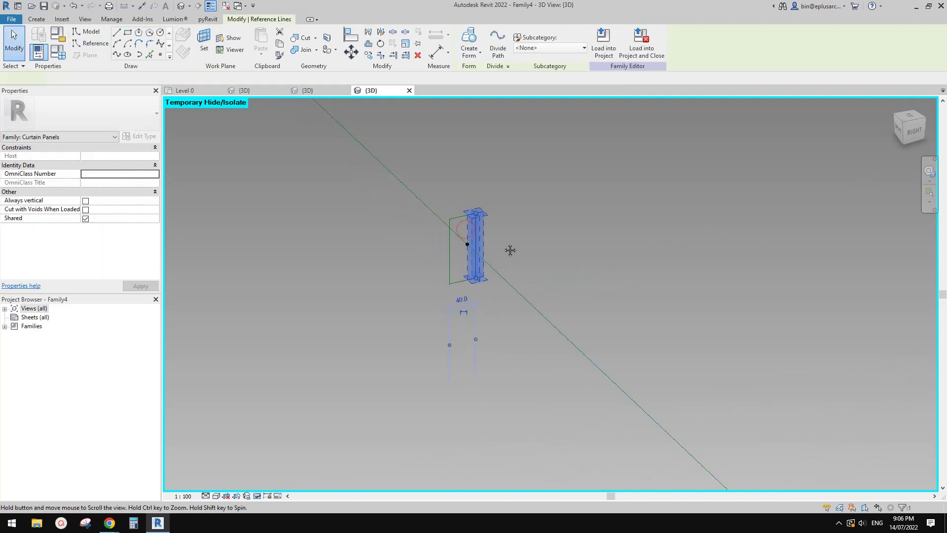
click(460, 305)
text(50)
key(Return)
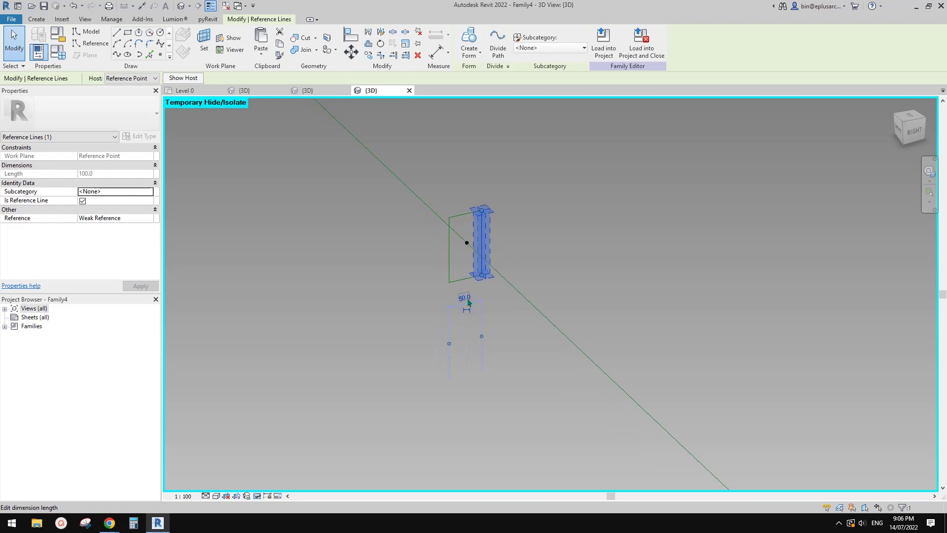
click(468, 217)
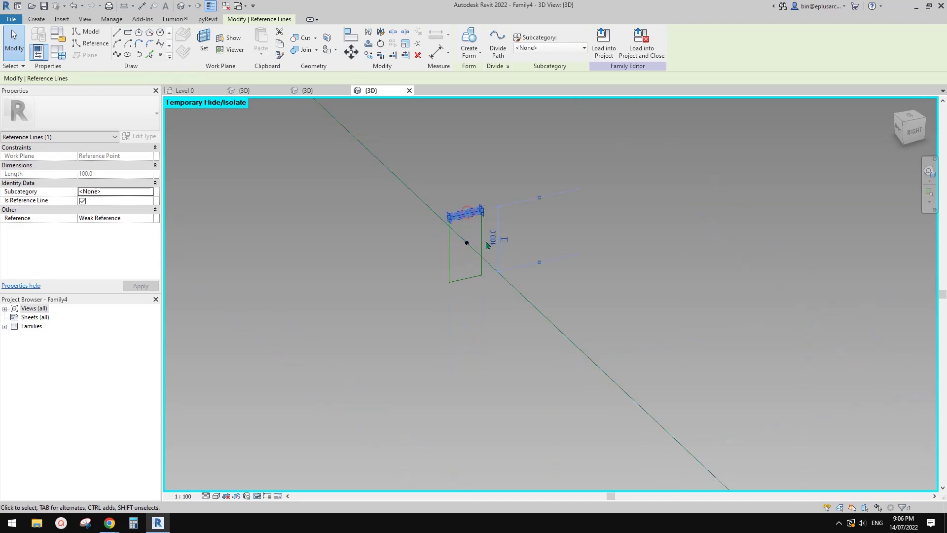
click(503, 241)
text(150)
key(Return)
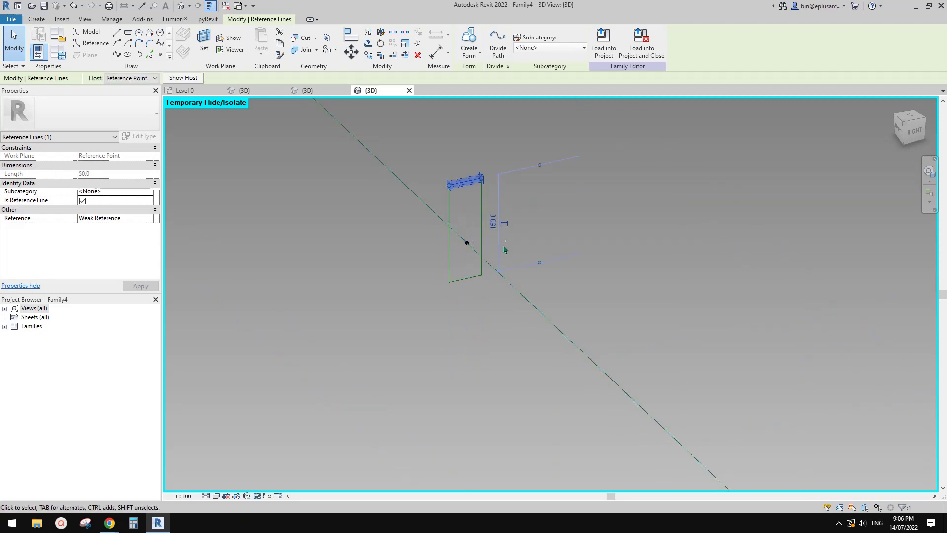
key(Escape)
Nudge the whole rectangular profile down and sideways to centre it on its host point.
key(Tab)
click(483, 230)
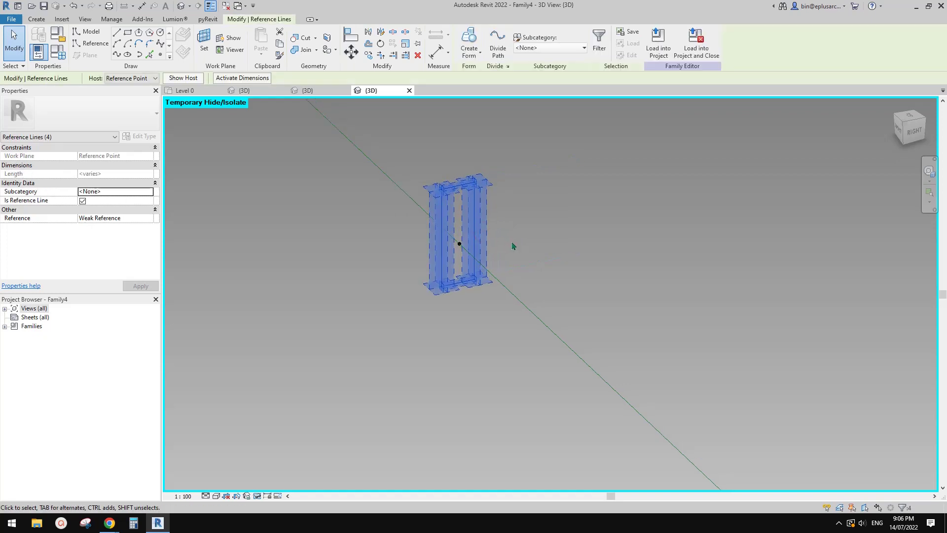
key(Down)
key(Down)
key(Down)
key(Down)
key(Down)
key(Right)
key(Right)
key(Down)
key(Left)
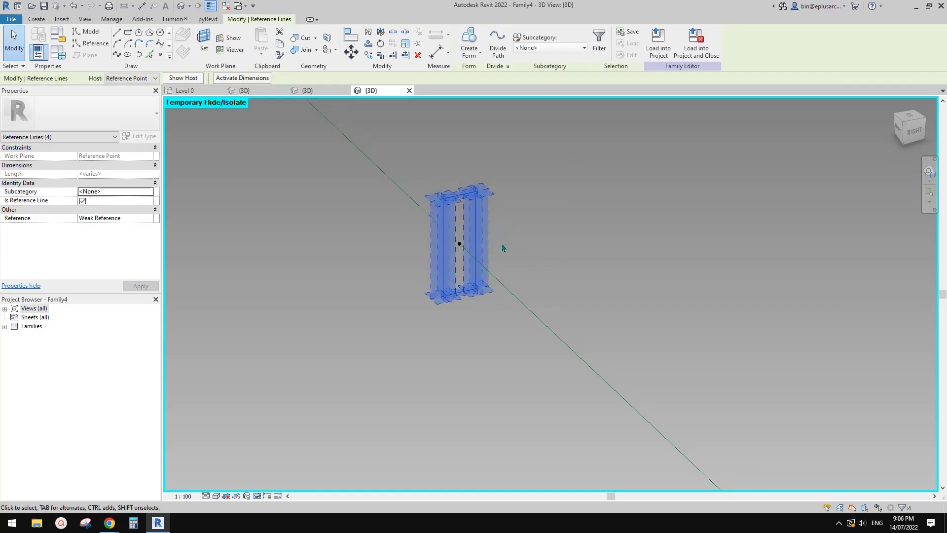
key(Escape)
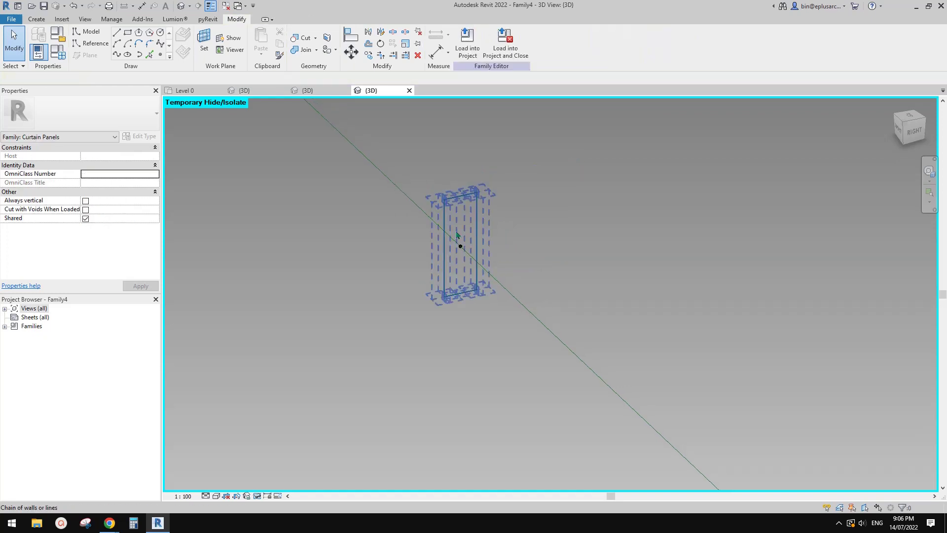
scroll(460, 246, down, 1)
mouse_move(461, 264)
shift+middle_down()
mouse_move(440, 256)
mouse_move(468, 266)
shift+middle_up()
click(839, 524)
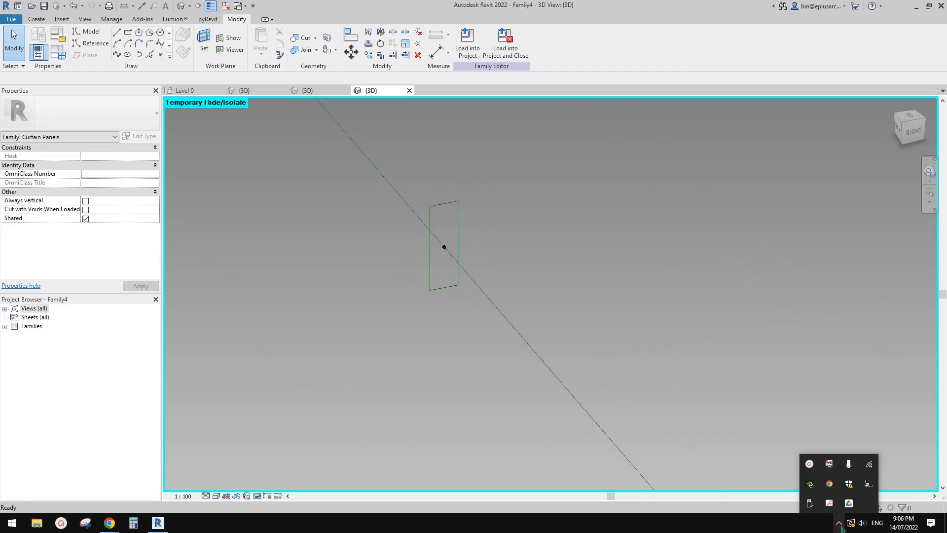
click(809, 467)
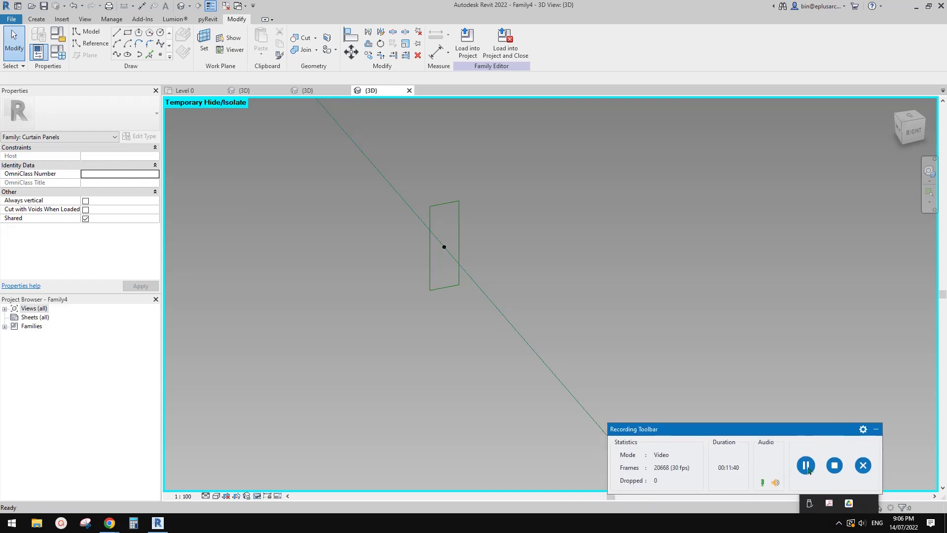
click(805, 465)
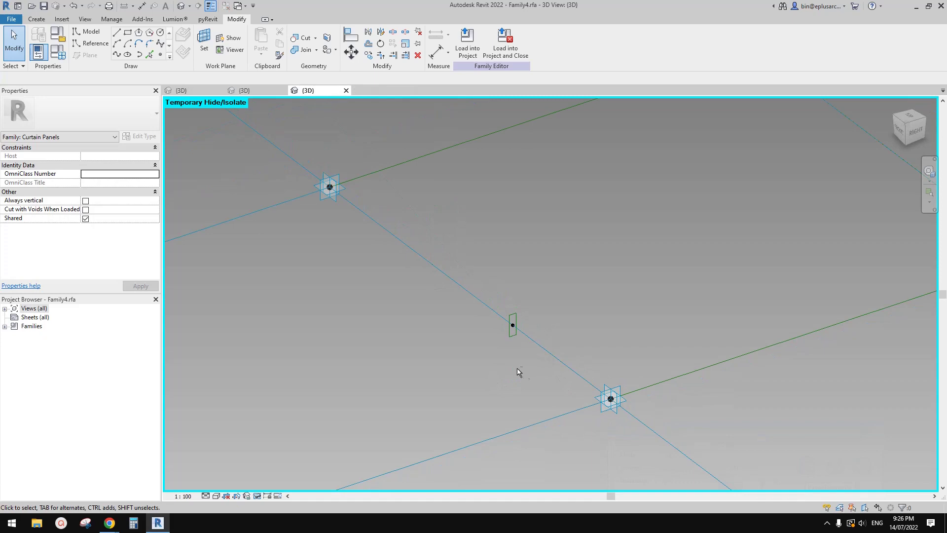
Create a solid frame form by sweeping the rectangular profile along the four panel edge reference lines.
shift+middle_drag(519, 372, 545, 362)
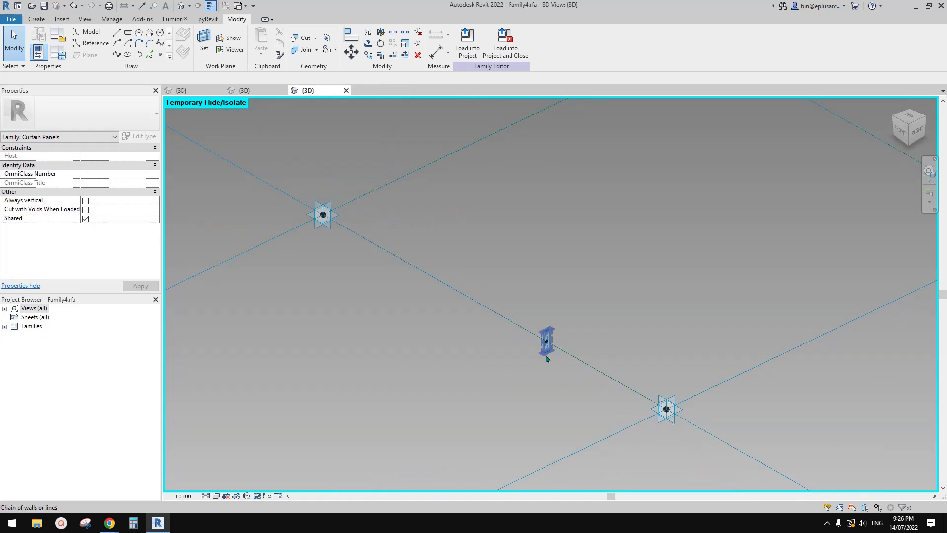
click(545, 355)
scroll(544, 331, up, 2)
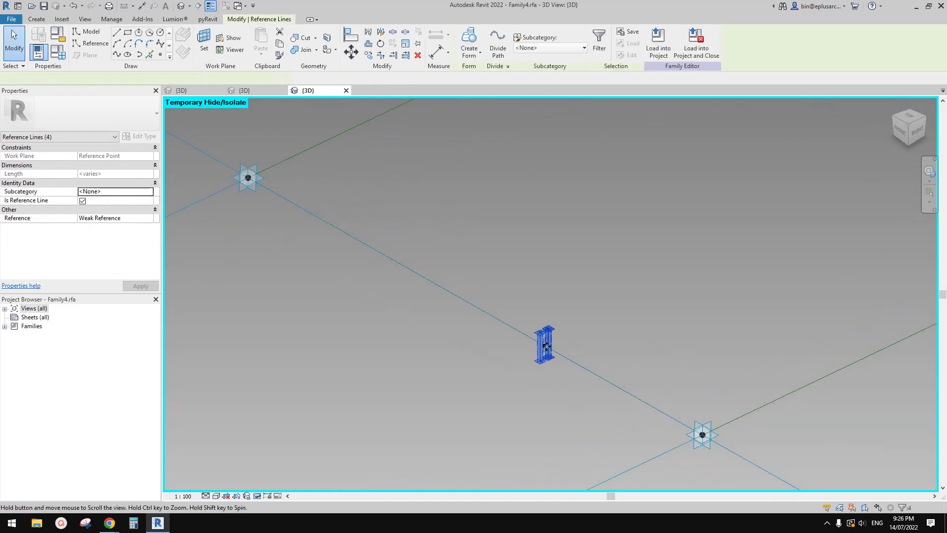
key(Tab)
ctrl+click(511, 331)
scroll(512, 329, down, 2)
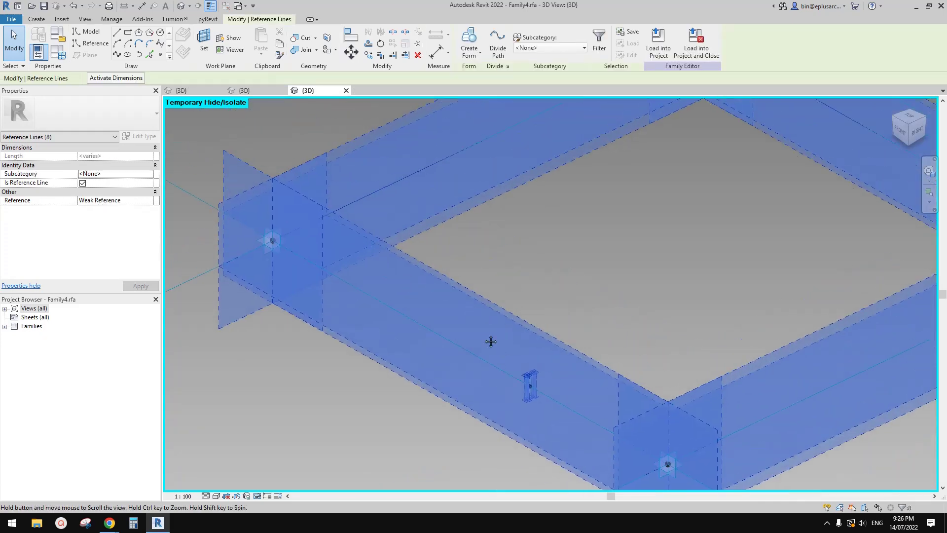
click(469, 48)
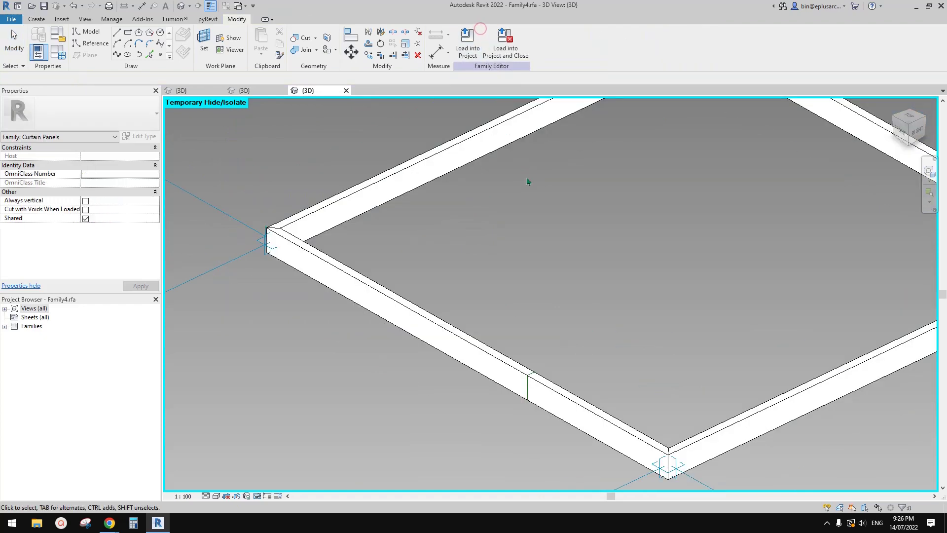
Restore the temporarily hidden elements and delete the glass surface inside the frame.
scroll(591, 243, down, 3)
middle_drag(631, 299, 621, 309)
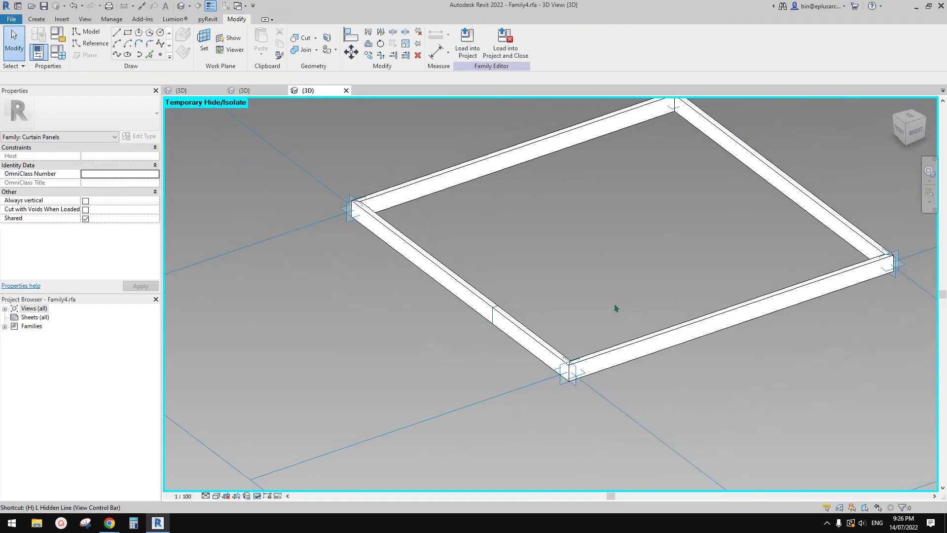
click(576, 225)
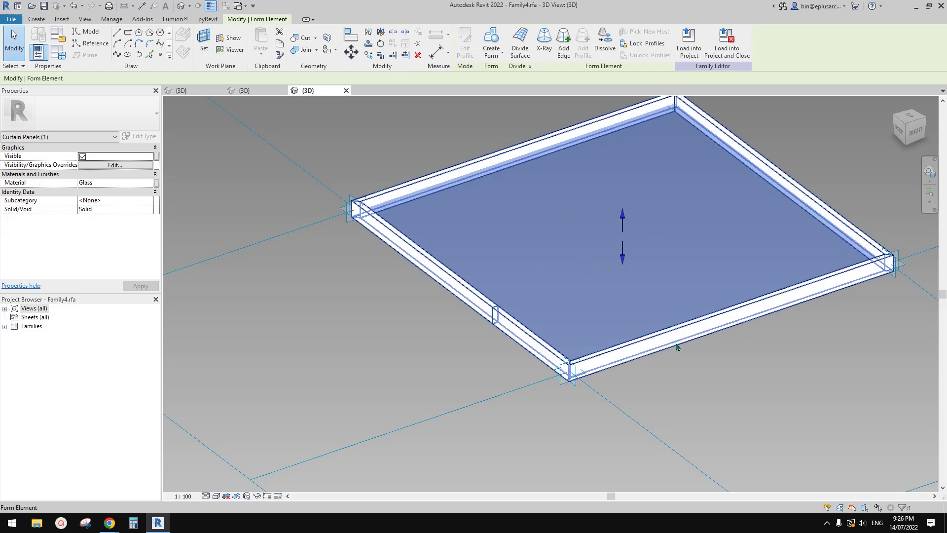
key(Delete)
Load the frame panel family into Family3.rfa and close the frame family.
click(503, 44)
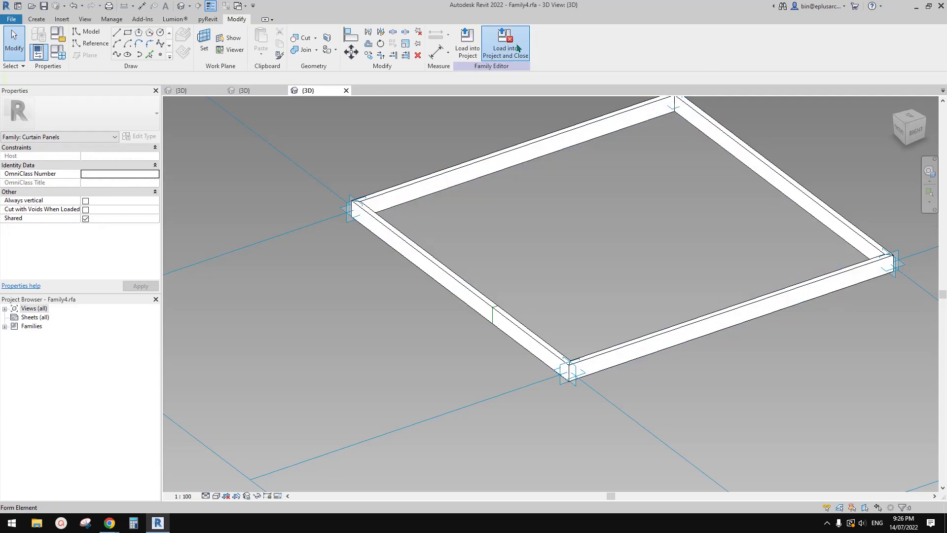
click(447, 334)
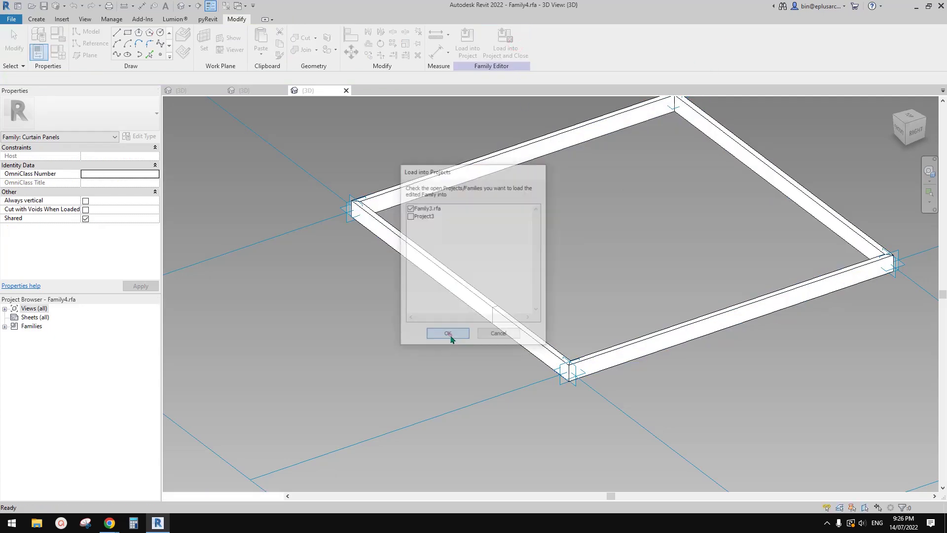
click(503, 261)
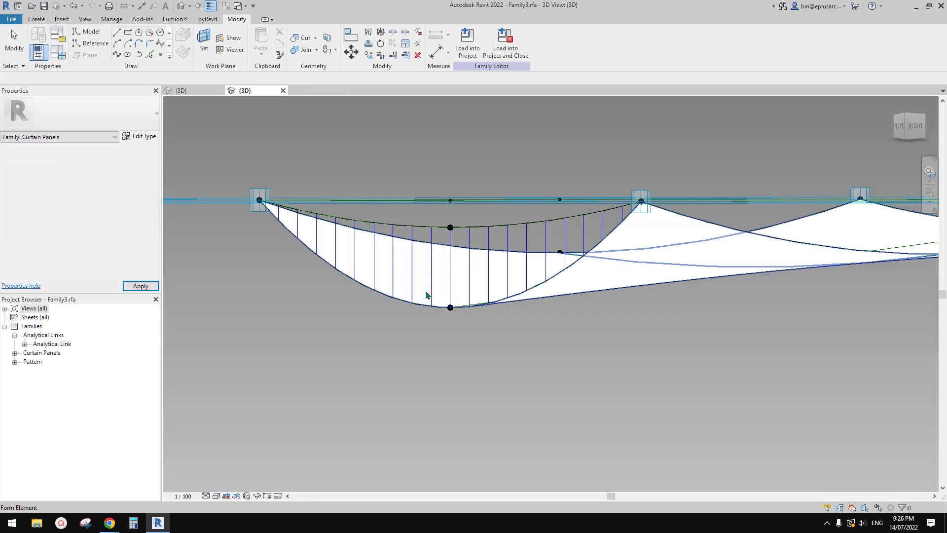
Apply the Rectangle pattern's Family4 component to the divided vertical surface along the curved edge.
click(471, 241)
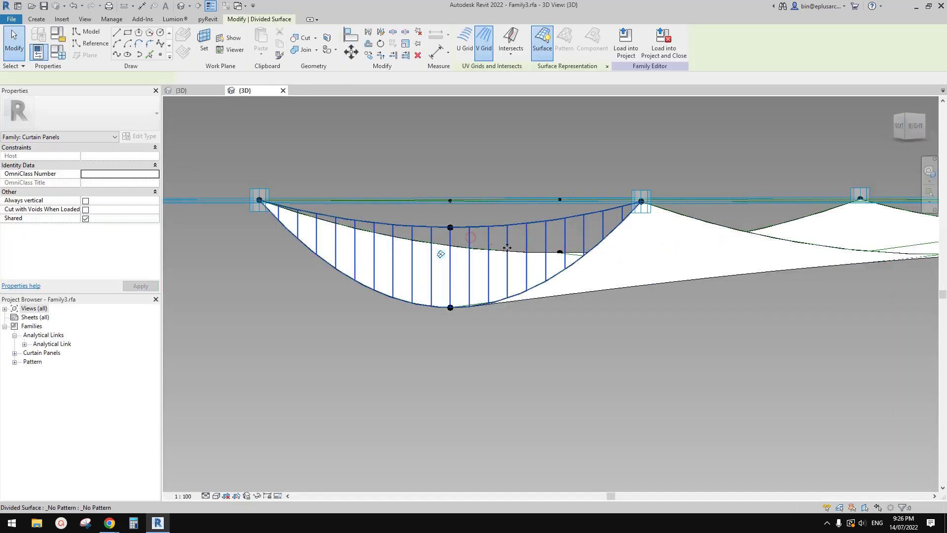
click(109, 112)
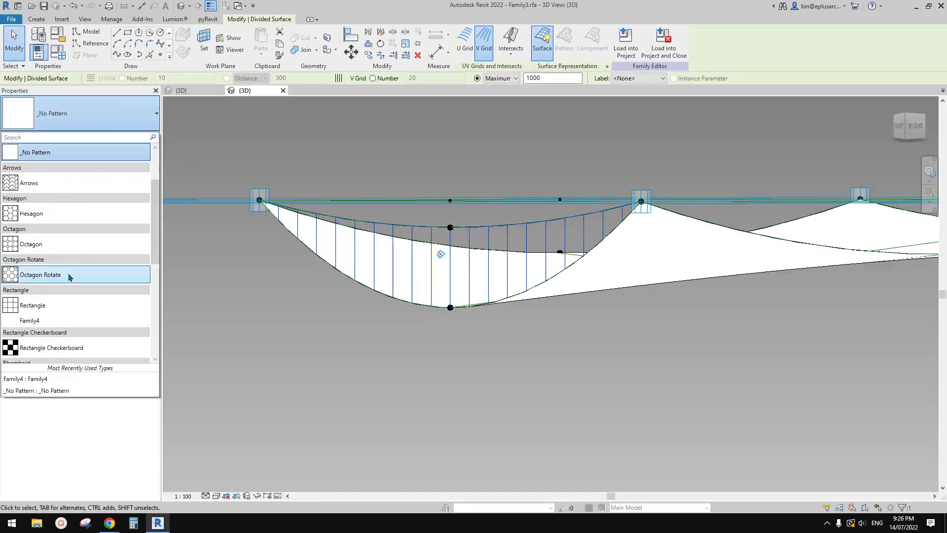
scroll(68, 277, down, 1)
click(42, 272)
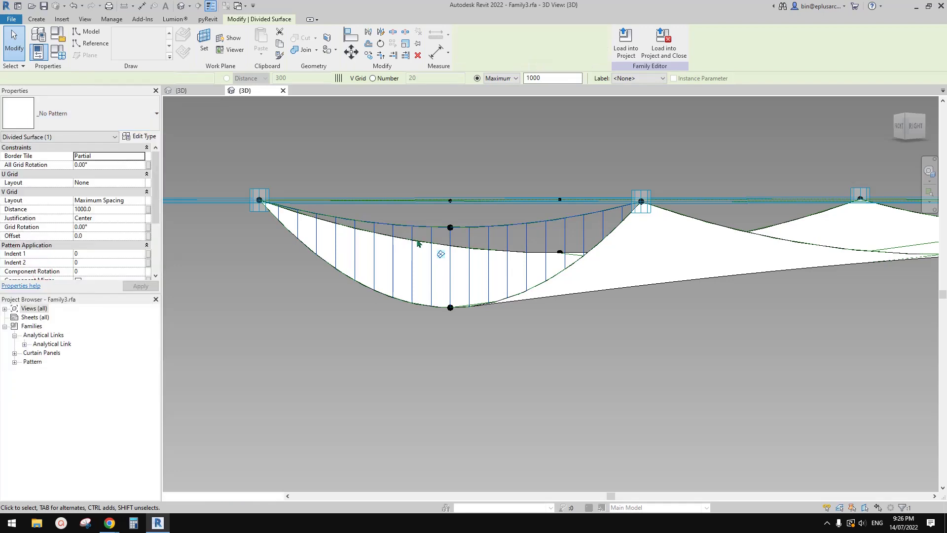
shift+middle_drag(404, 245, 831, 264)
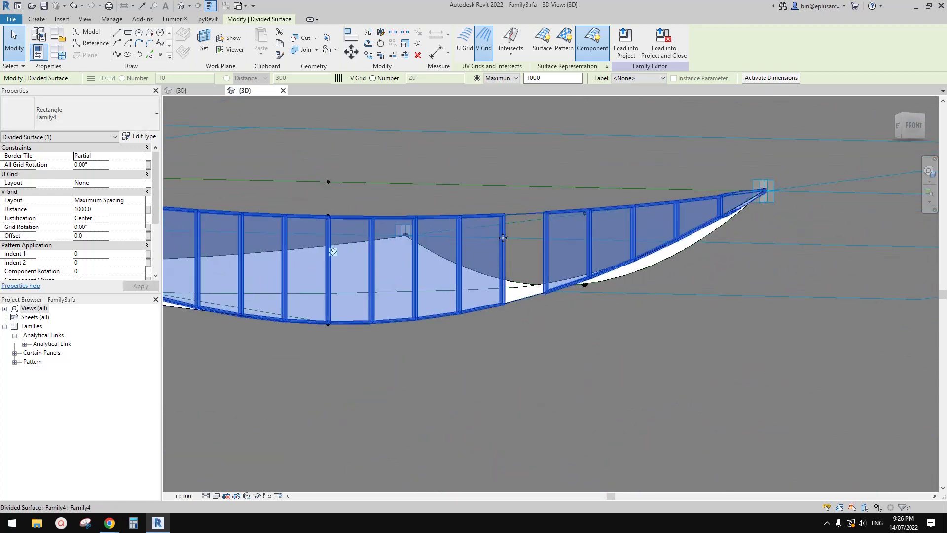
Delete the distorted triangular frame panel at one pointed end of the divided surface.
scroll(515, 245, up, 1)
scroll(752, 195, up, 2)
middle_drag(771, 195, 622, 228)
key(Escape)
scroll(670, 226, up, 1)
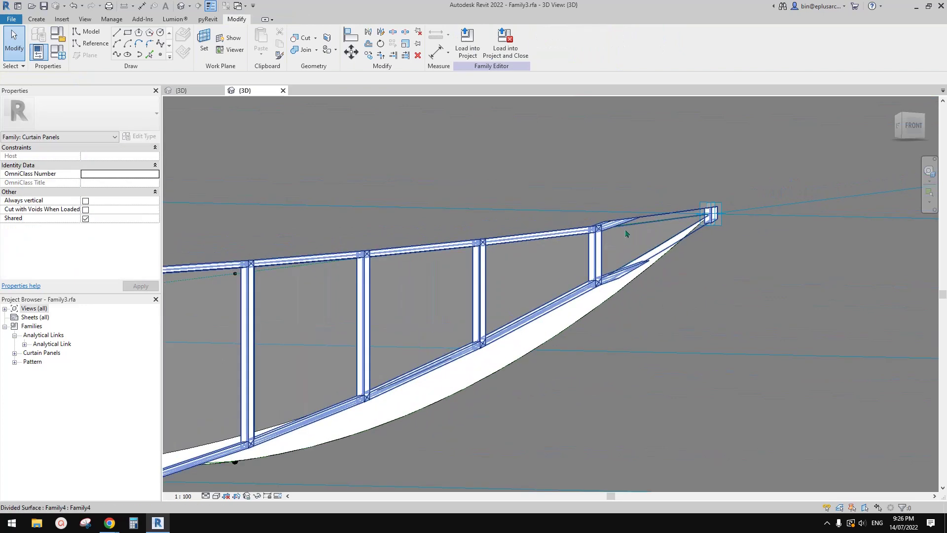
click(620, 226)
click(620, 223)
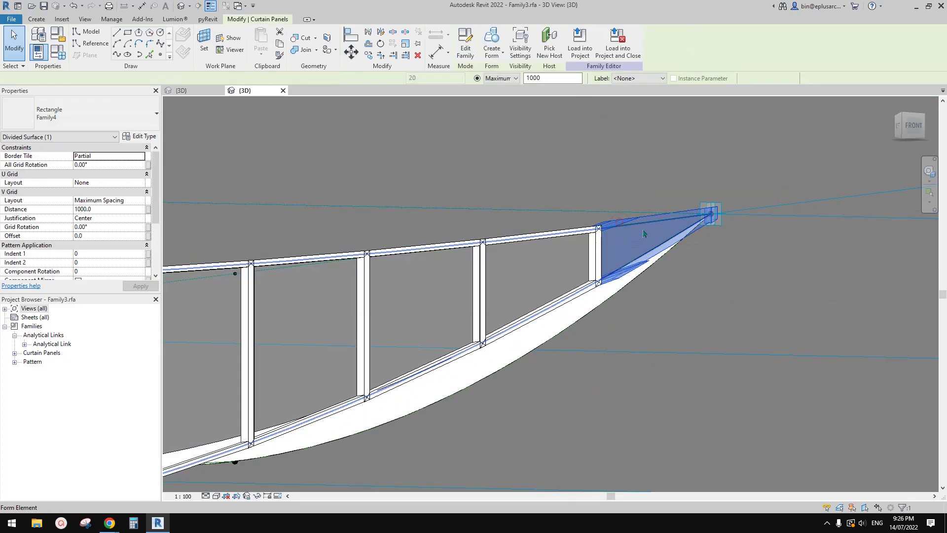
scroll(644, 229, up, 2)
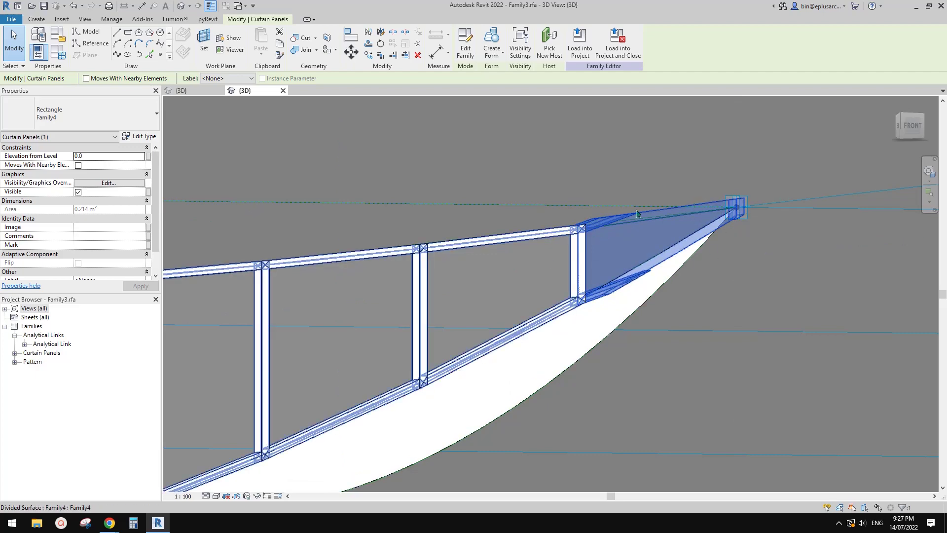
middle_drag(706, 221, 676, 261)
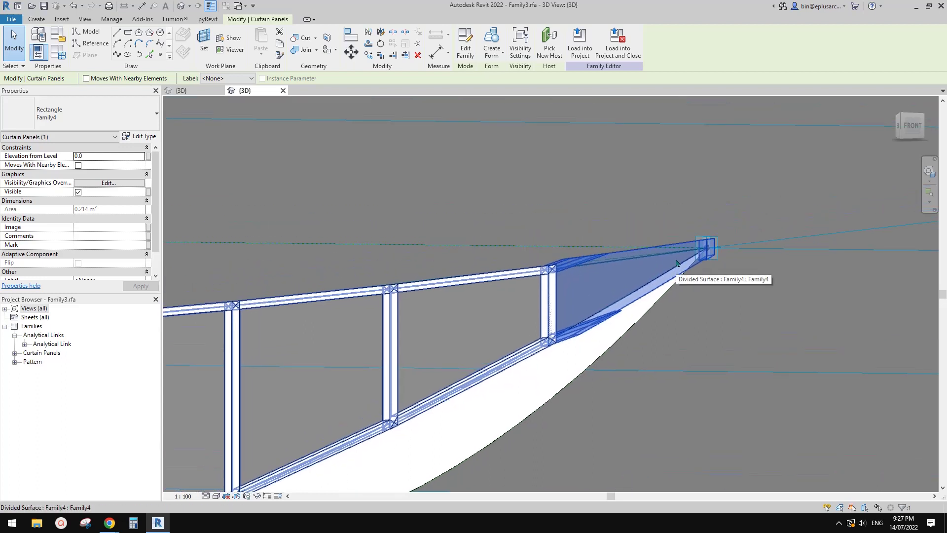
scroll(99, 223, down, 1)
scroll(113, 223, up, 1)
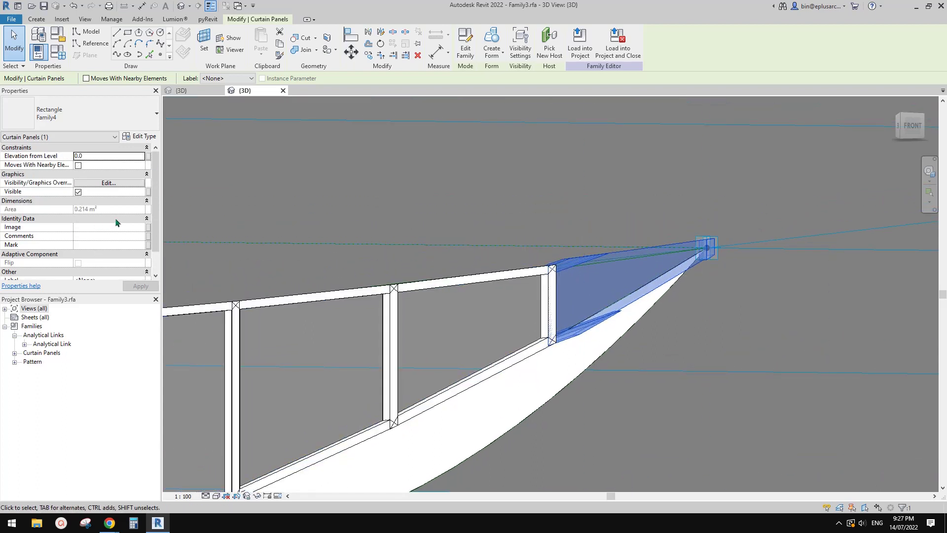
middle_drag(564, 231, 537, 221)
middle_drag(596, 246, 593, 255)
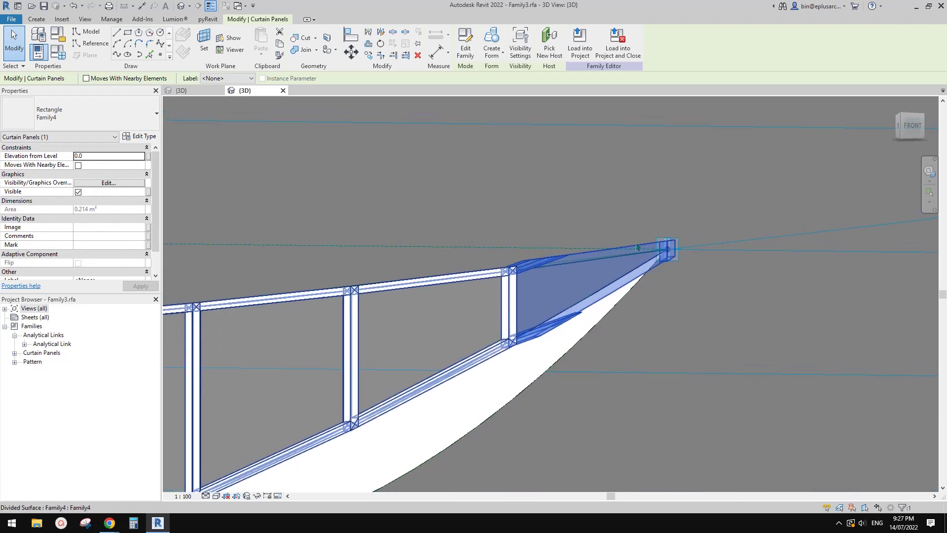
key(Delete)
Delete the distorted triangular frame panel at the opposite pointed end of the divided surface.
scroll(625, 245, down, 3)
scroll(566, 266, down, 3)
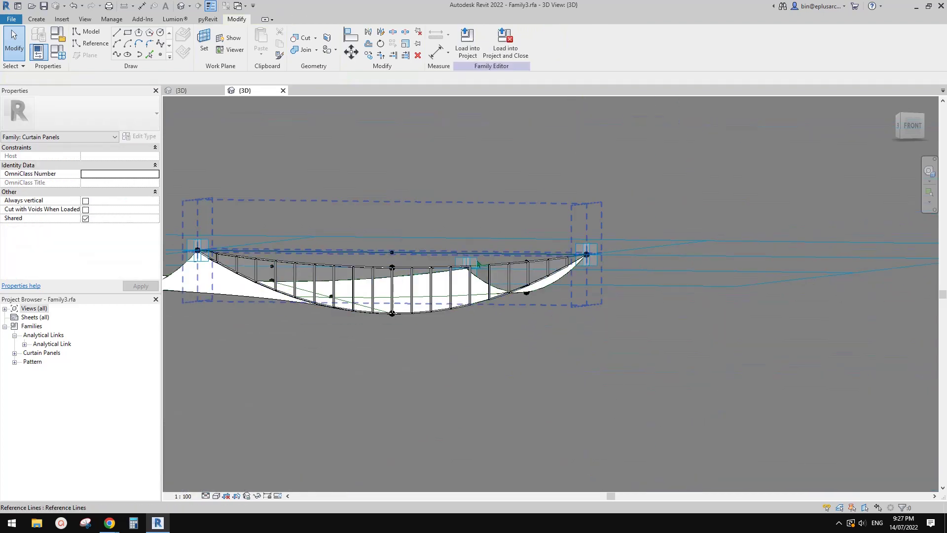
middle_drag(478, 267, 716, 291)
scroll(468, 278, up, 2)
middle_drag(927, 303, 434, 266)
scroll(713, 251, up, 3)
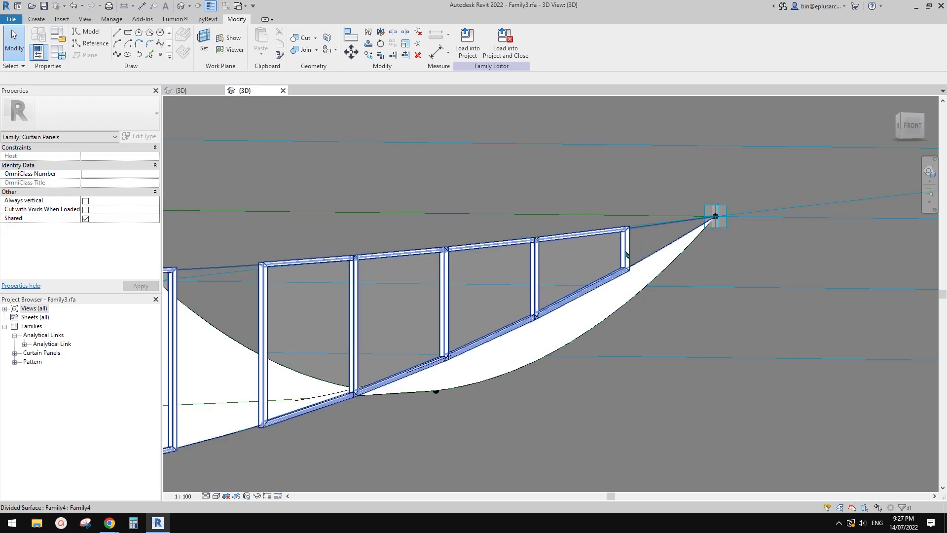
scroll(597, 225, down, 4)
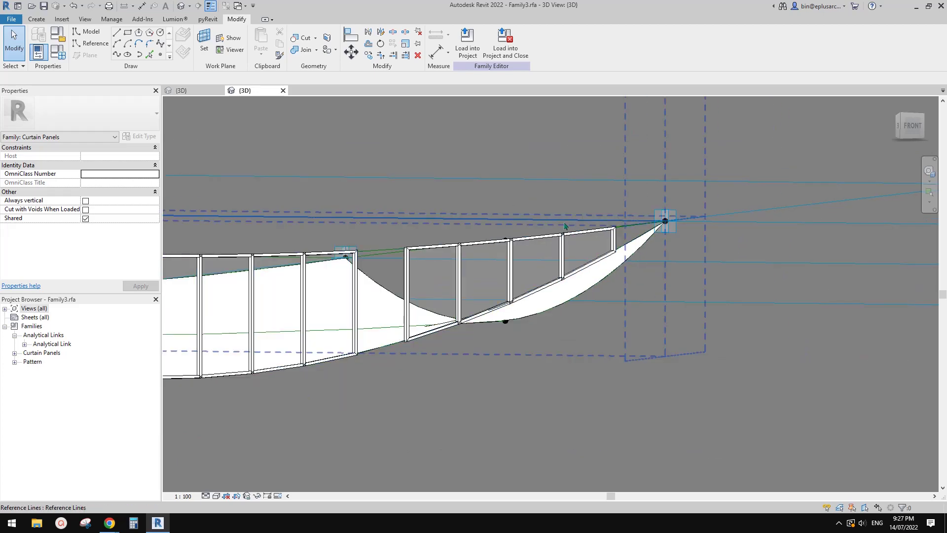
scroll(472, 256, down, 1)
middle_drag(472, 256, 707, 250)
middle_drag(528, 271, 765, 287)
scroll(220, 249, up, 2)
middle_drag(220, 249, 515, 273)
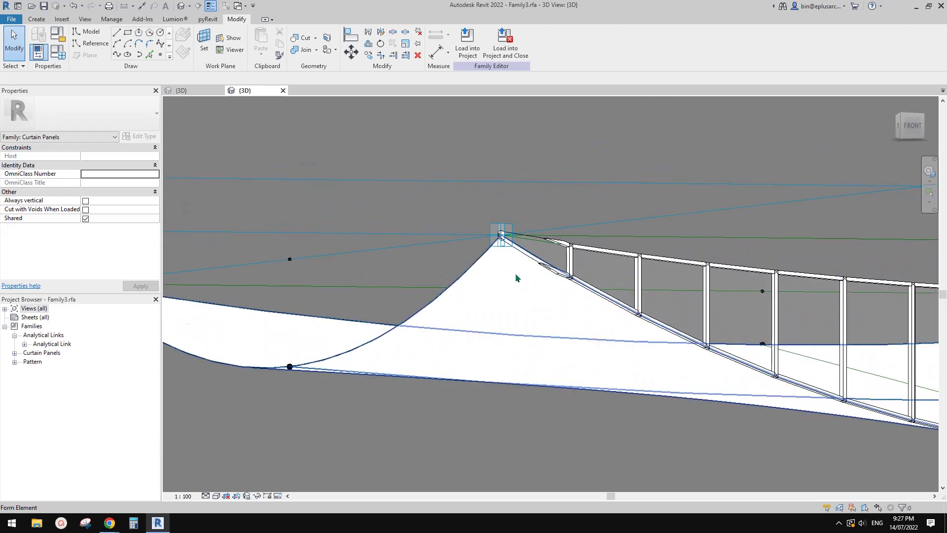
scroll(544, 275, up, 3)
click(567, 218)
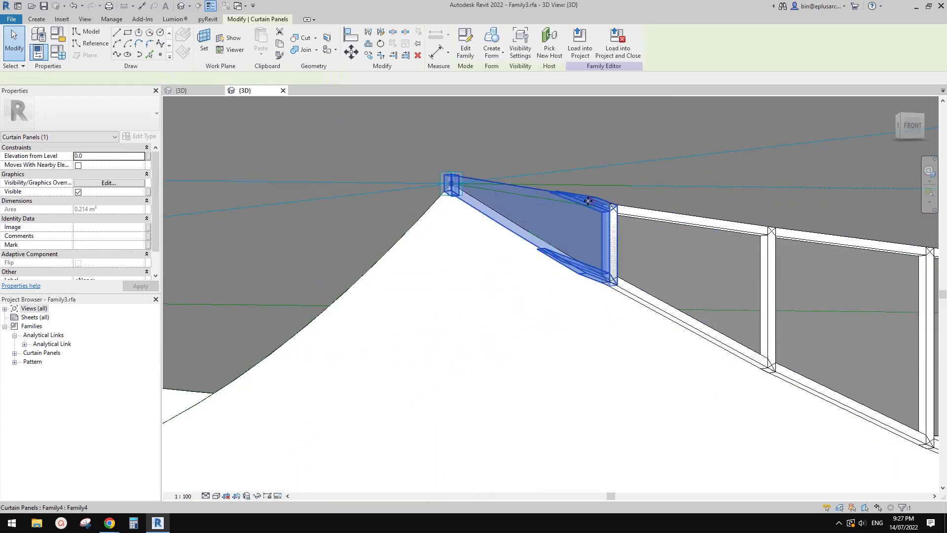
Load the curved panel family into Project3, closing the family and overwriting the existing version.
scroll(589, 249, down, 3)
middle_drag(599, 256, 477, 264)
scroll(476, 264, down, 1)
shift+middle_drag(670, 291, 645, 341)
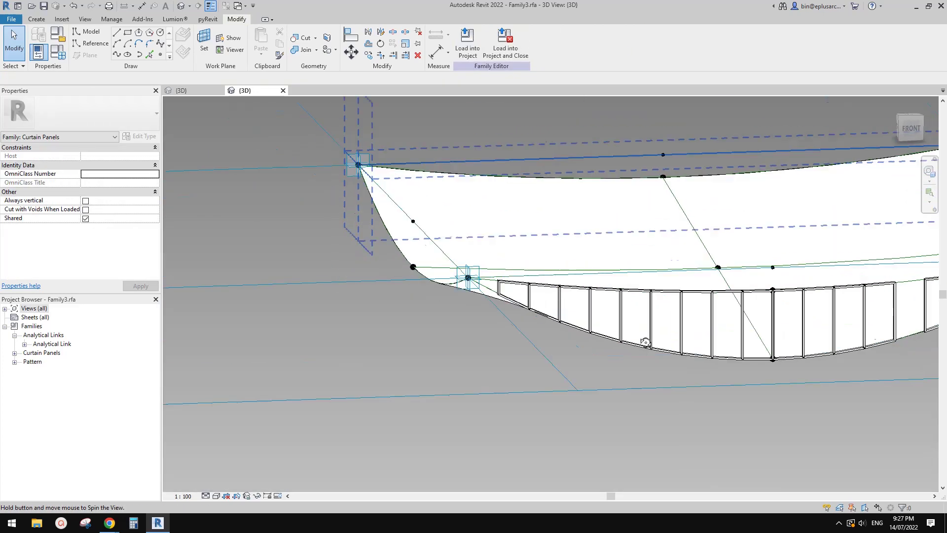
scroll(724, 308, down, 1)
middle_drag(724, 308, 623, 303)
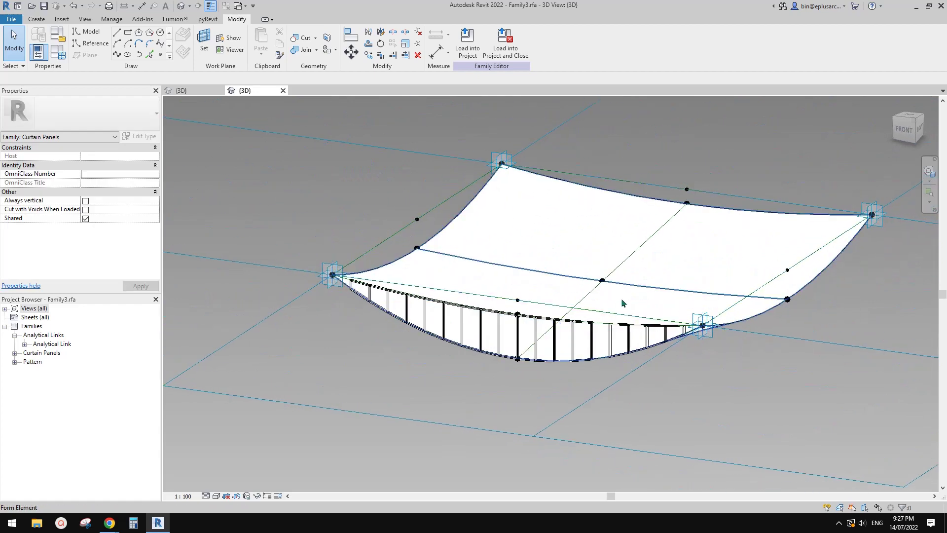
click(505, 39)
click(494, 262)
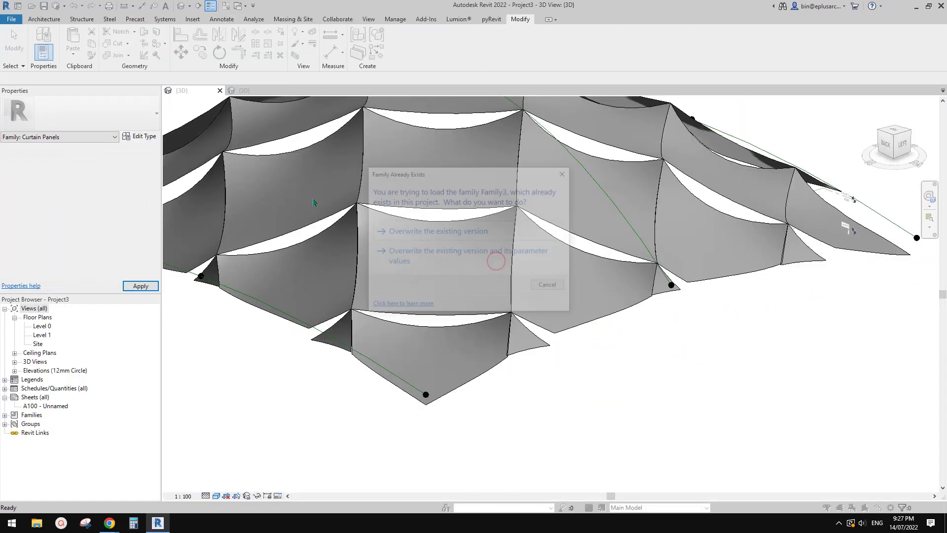
click(467, 230)
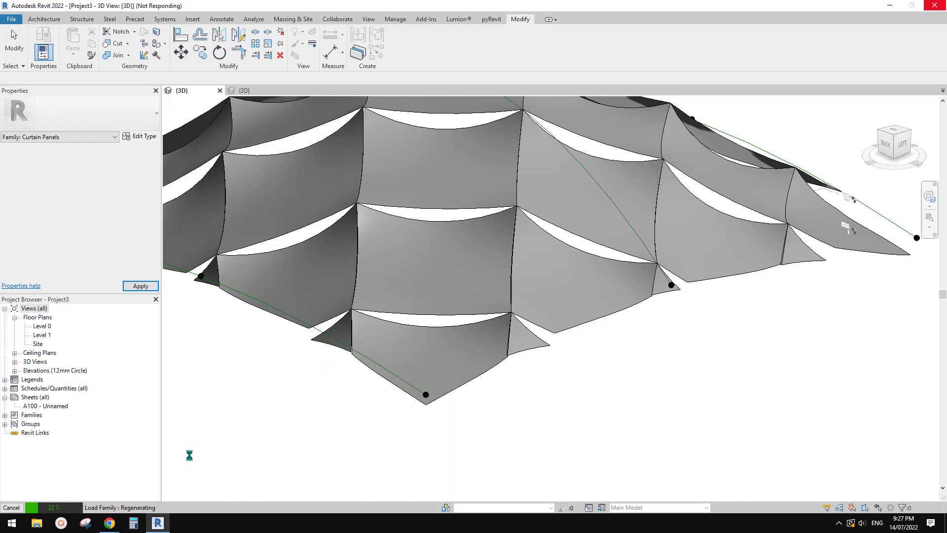
Switch to the Google Docs page in Chrome to examine the roof reference photo, and return to the Revit model.
mouse_move(109, 523)
click(153, 488)
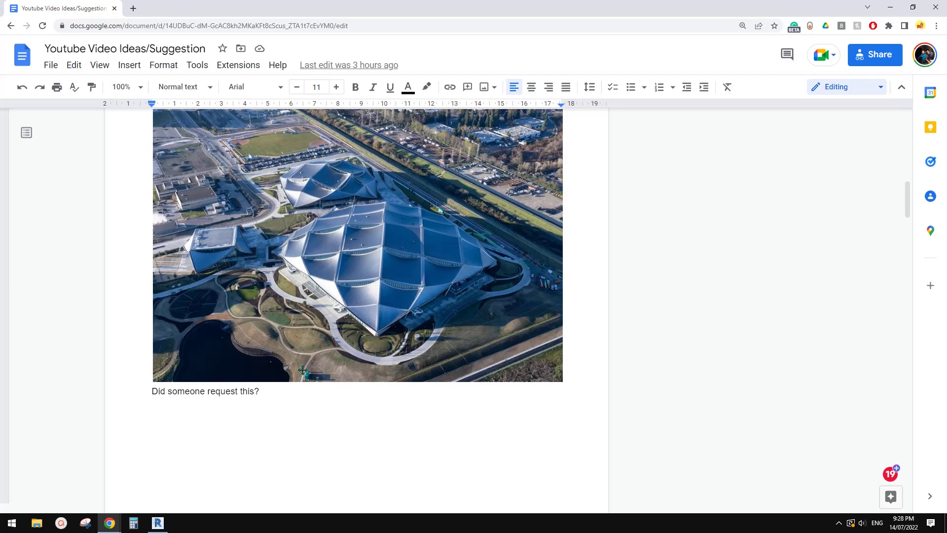
click(158, 524)
scroll(442, 341, down, 2)
middle_drag(443, 332, 470, 321)
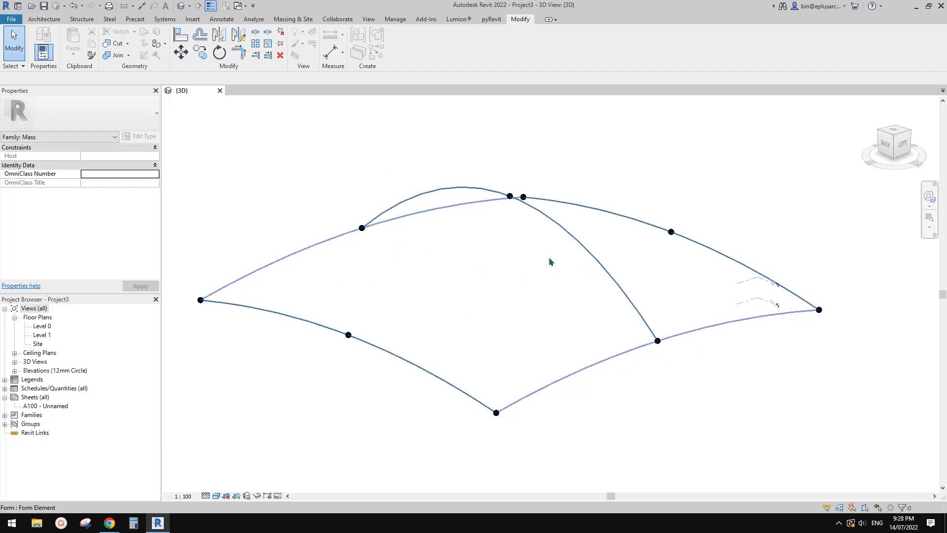
Undo the last model change and save the project as Project3.
key(ctrl+z)
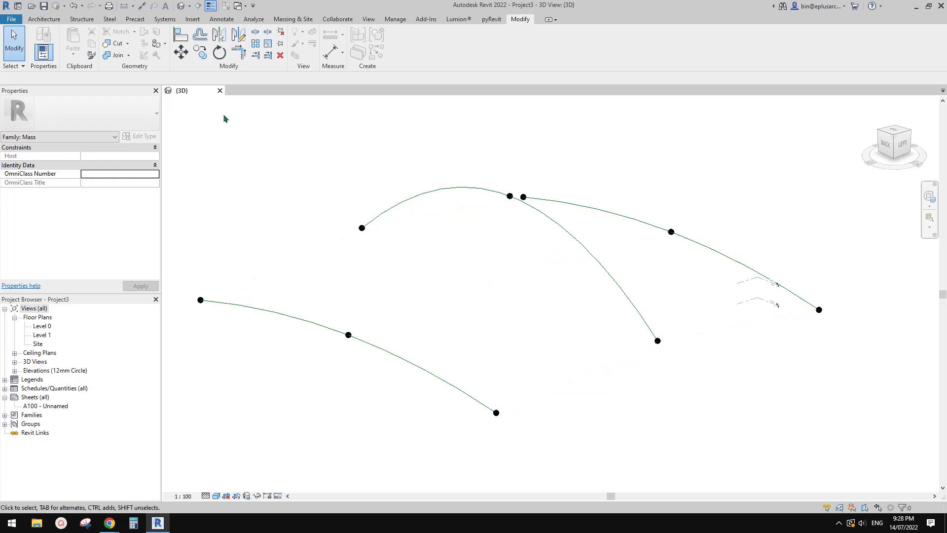
click(44, 6)
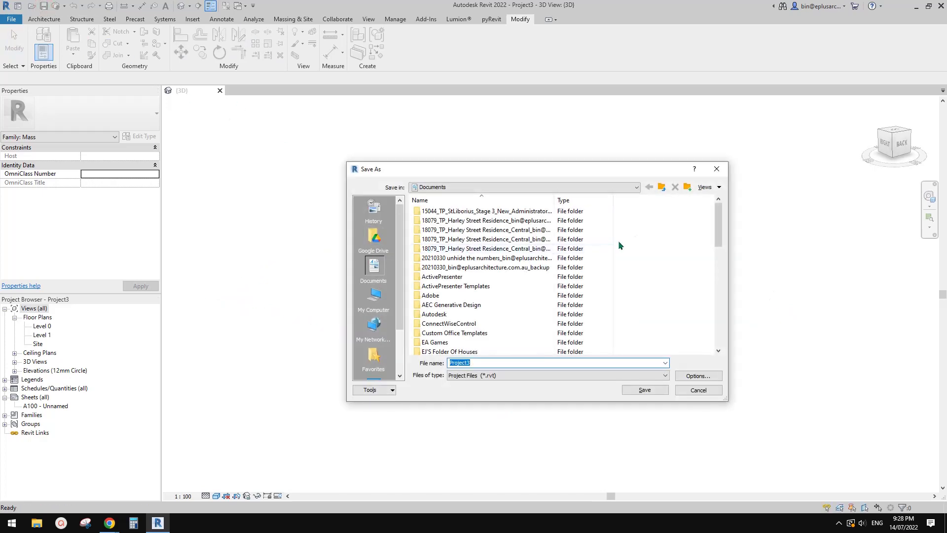
key(Return)
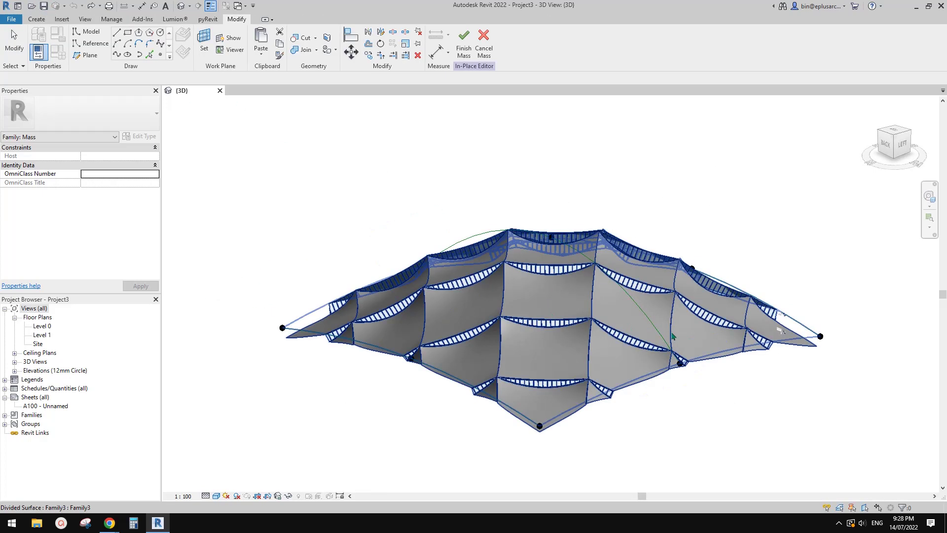
Compare the roof's framed openings and edge panels with the reference photo in Google Docs.
shift+middle_drag(641, 345, 614, 354)
click(614, 354)
scroll(552, 227, up, 5)
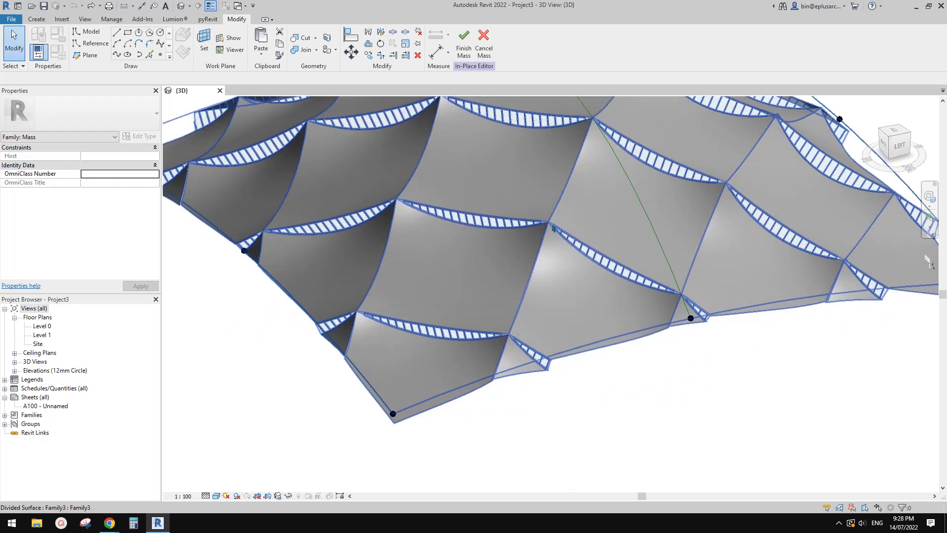
mouse_move(110, 522)
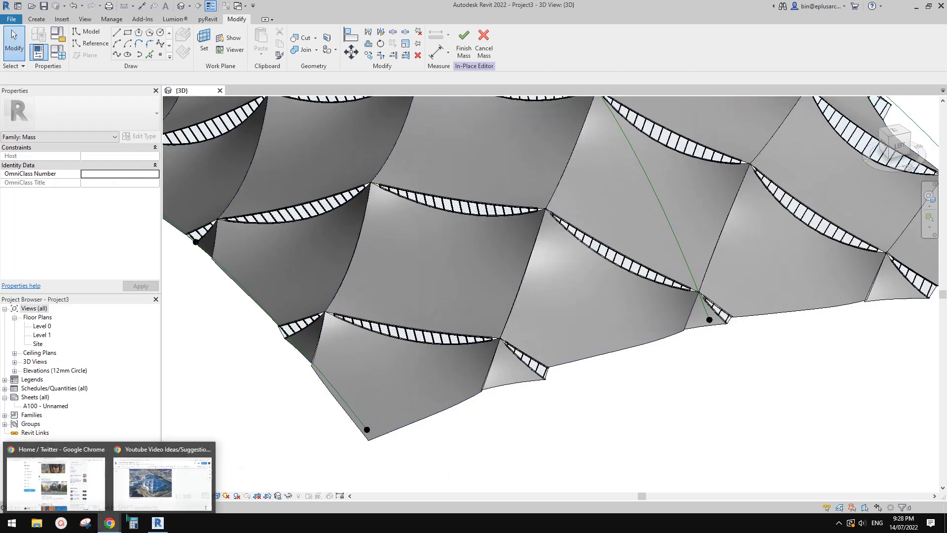
click(146, 484)
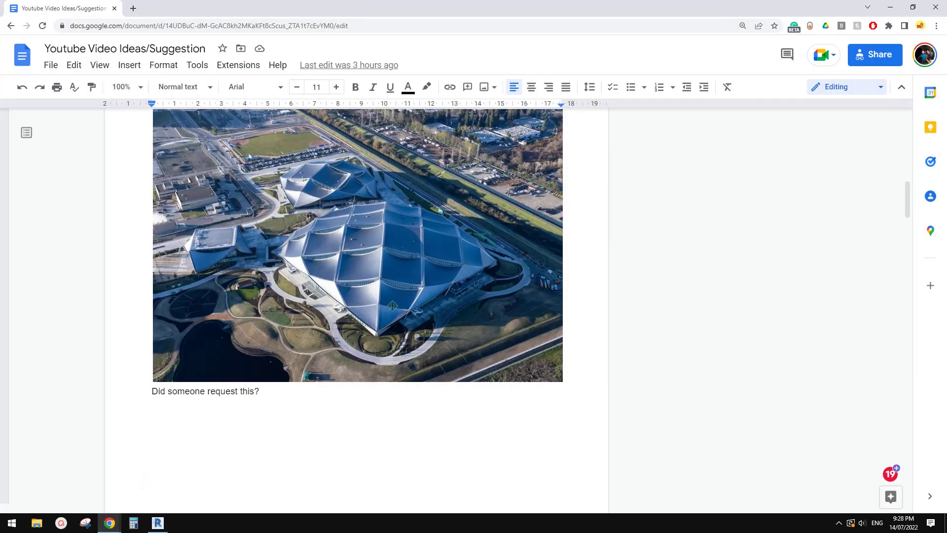
key(alt+Tab)
scroll(485, 321, down, 5)
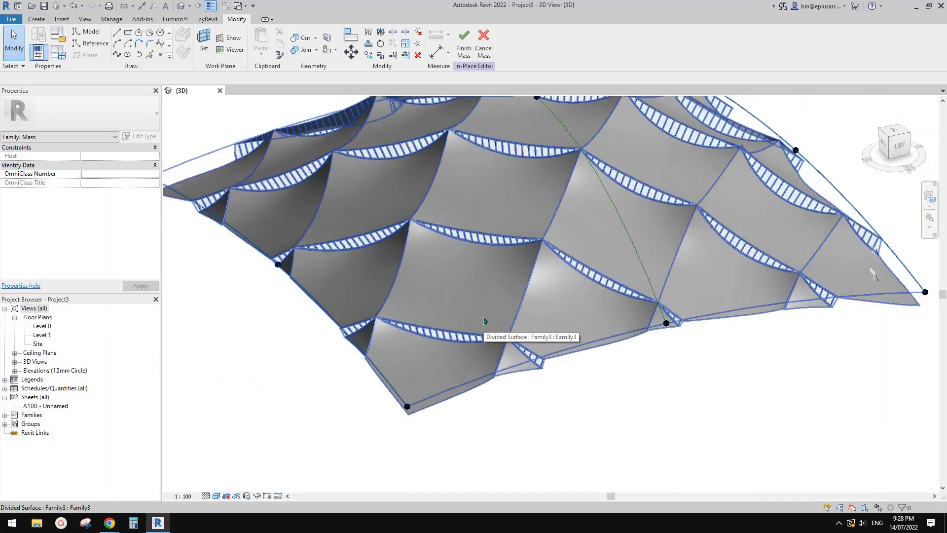
scroll(561, 321, up, 5)
middle_drag(573, 328, 535, 338)
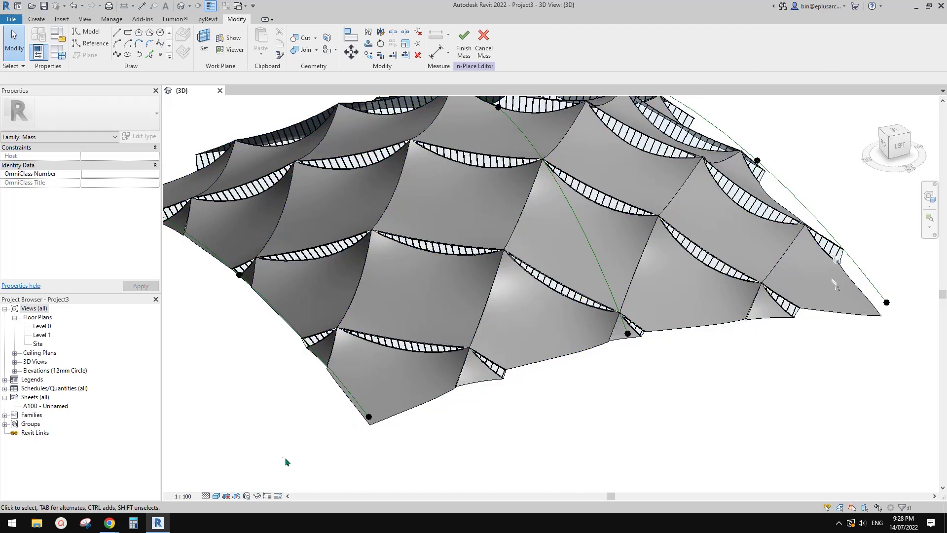
click(110, 523)
click(157, 483)
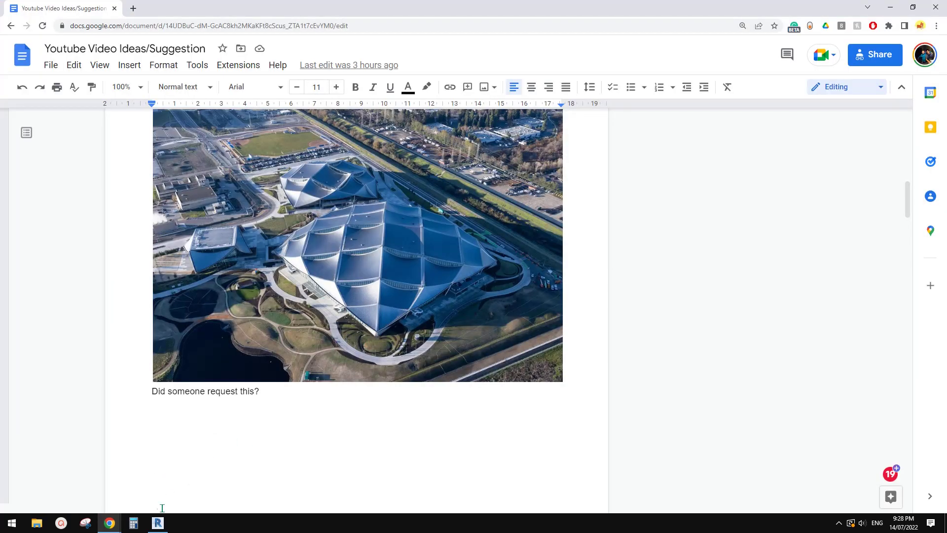
click(158, 522)
Return to the Revit model and delete two small triangular partial panels along the roof's back edge.
shift+middle_drag(566, 317, 626, 345)
key(Escape)
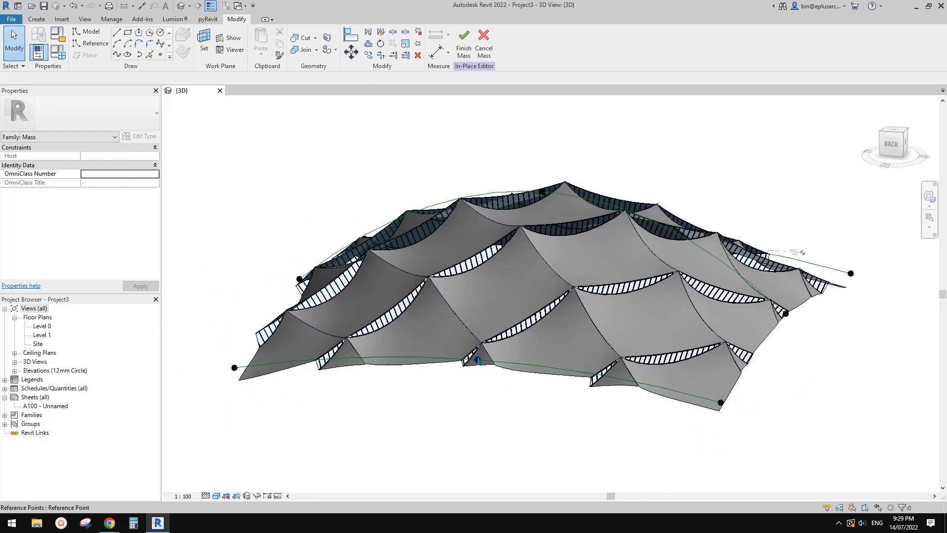
click(486, 366)
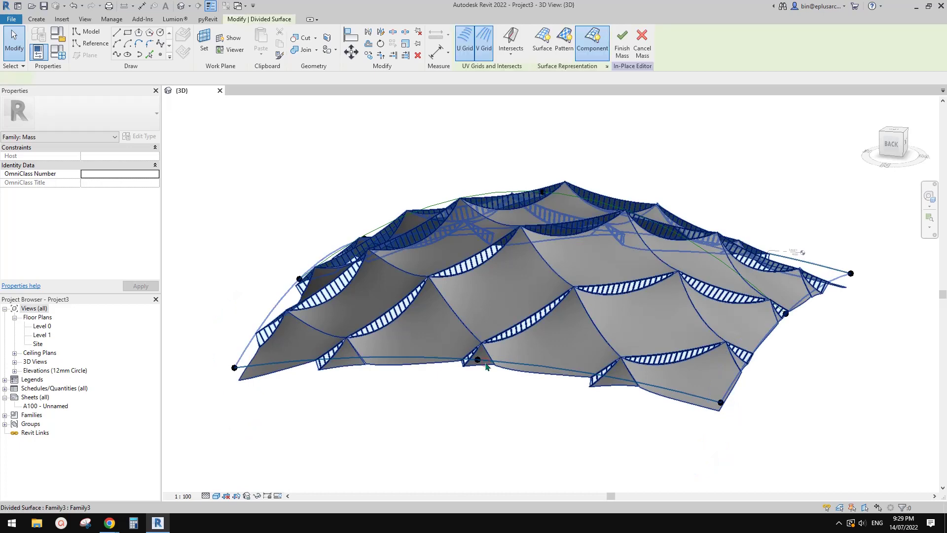
scroll(486, 366, up, 3)
key(Escape)
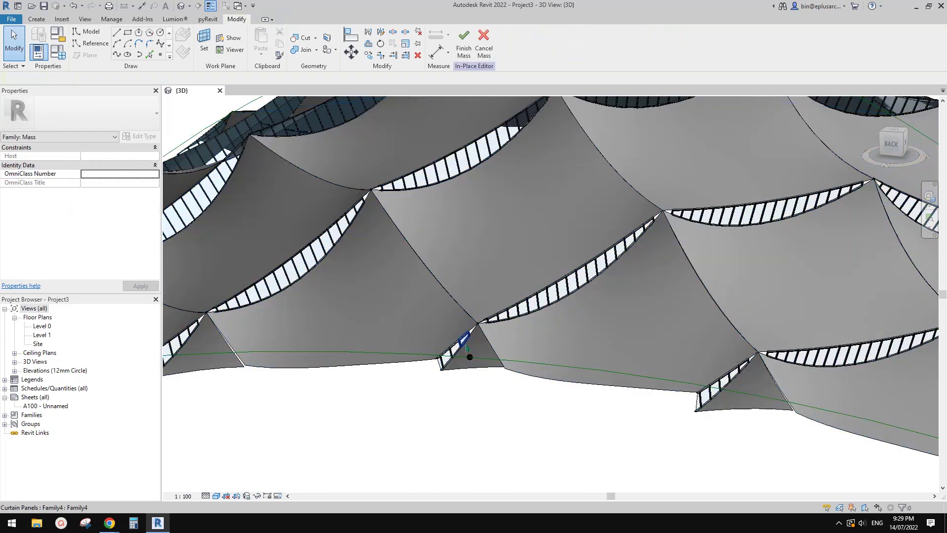
click(470, 349)
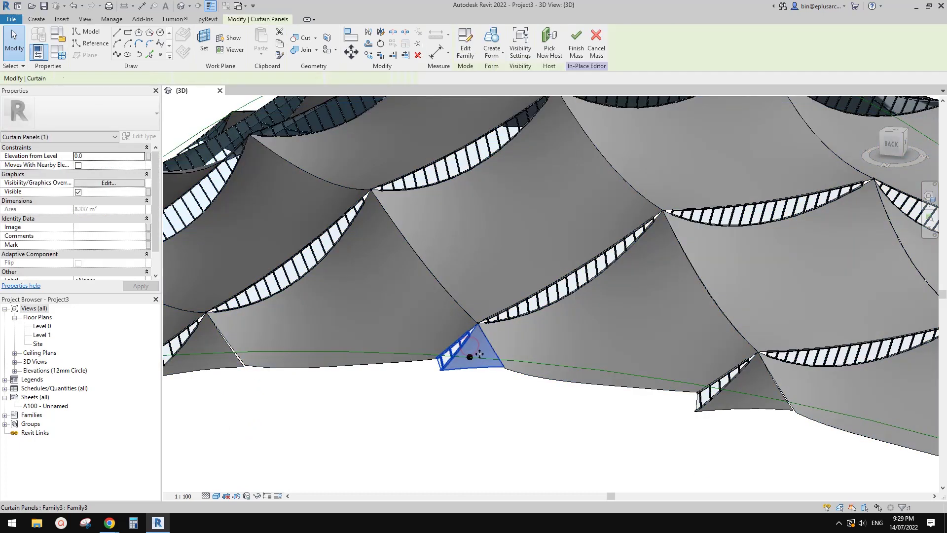
key(Delete)
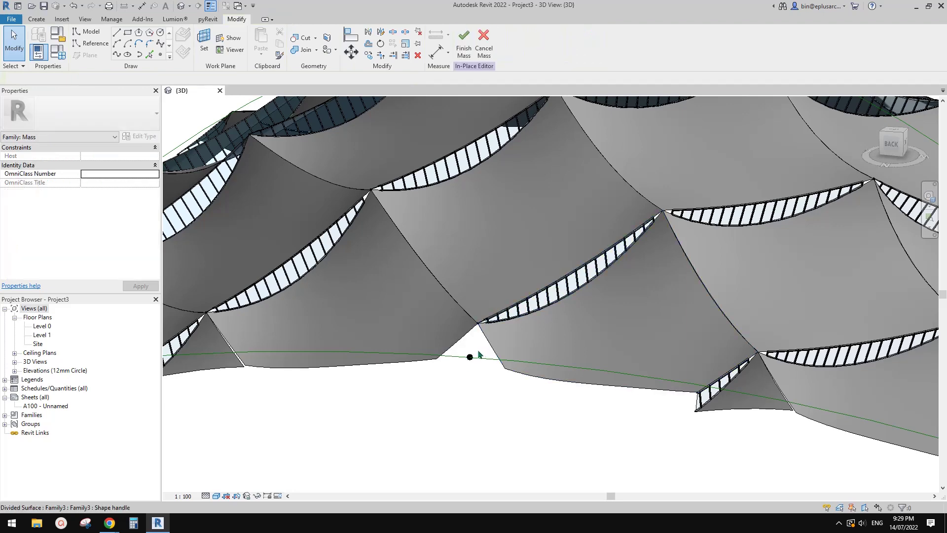
click(750, 378)
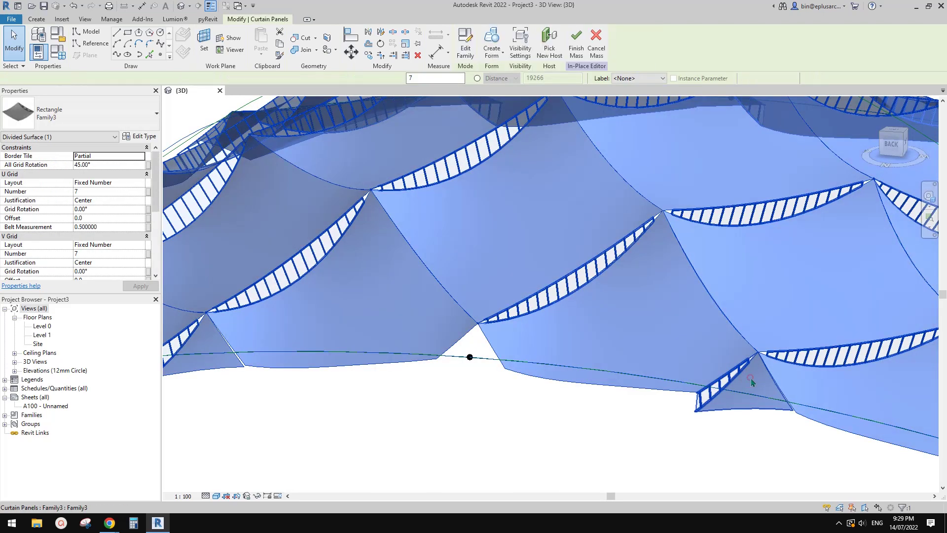
click(752, 381)
key(Delete)
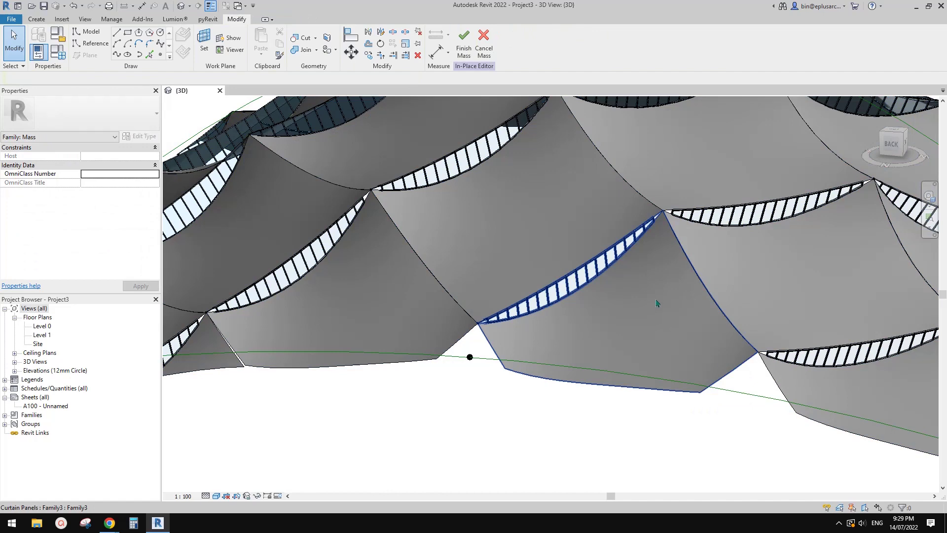
Inspect the trimmed roof edge and select one full curtain panel to check which family it uses.
scroll(683, 306, down, 5)
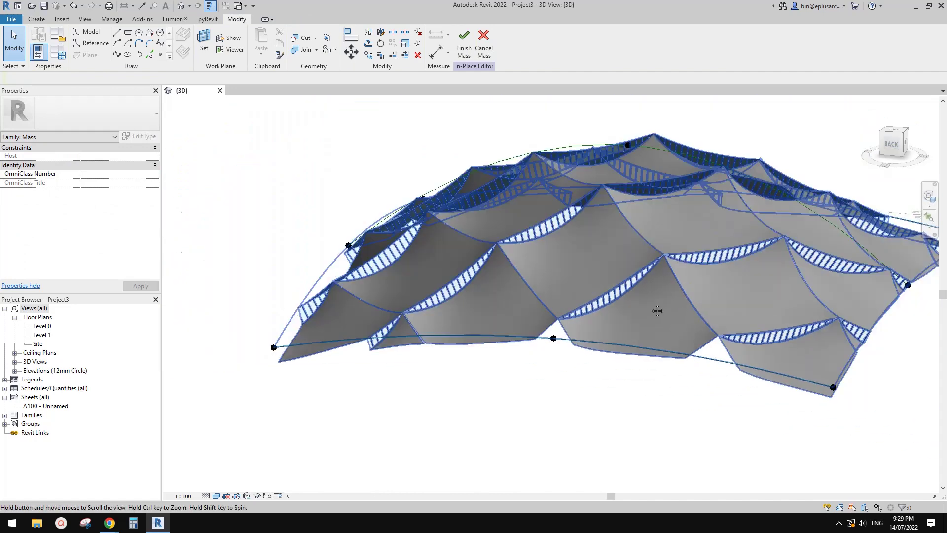
shift+middle_drag(683, 306, 690, 293)
scroll(692, 289, up, 5)
scroll(693, 288, down, 4)
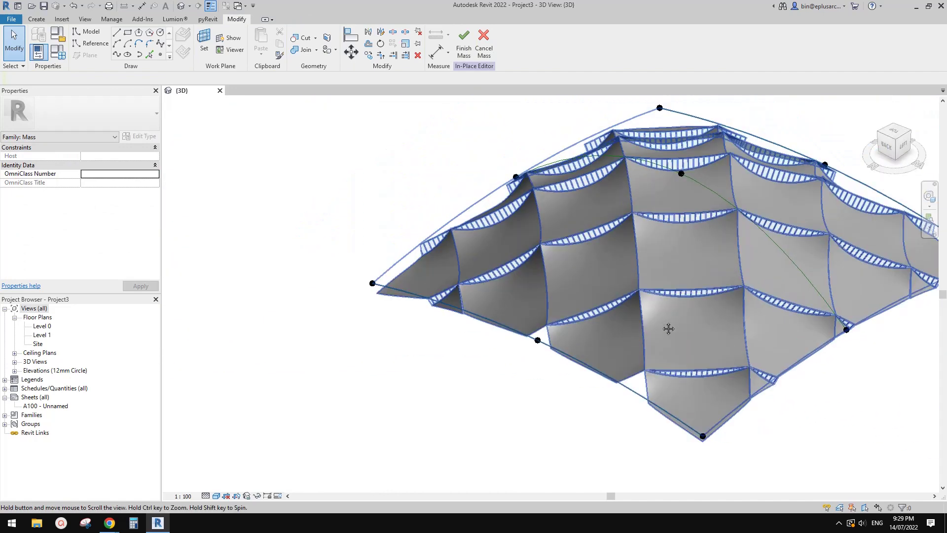
key(Tab)
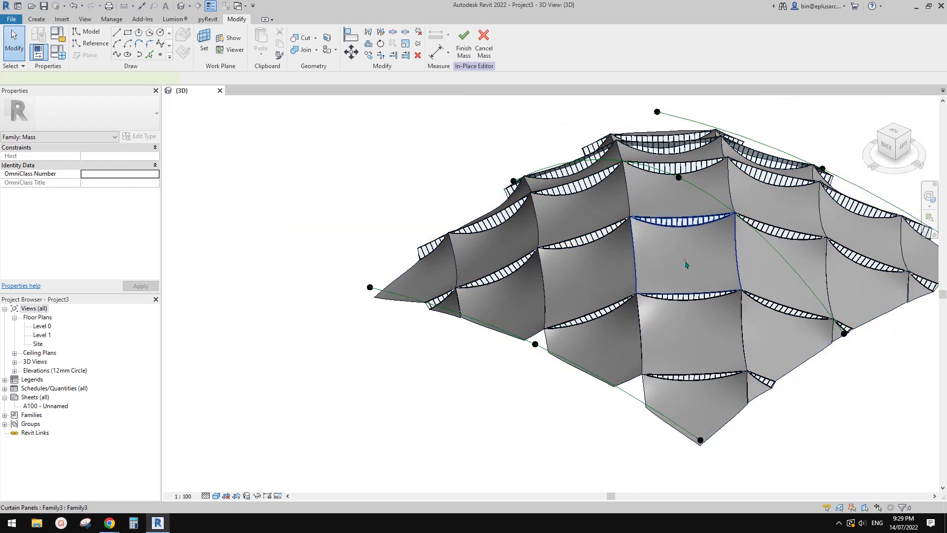
click(685, 265)
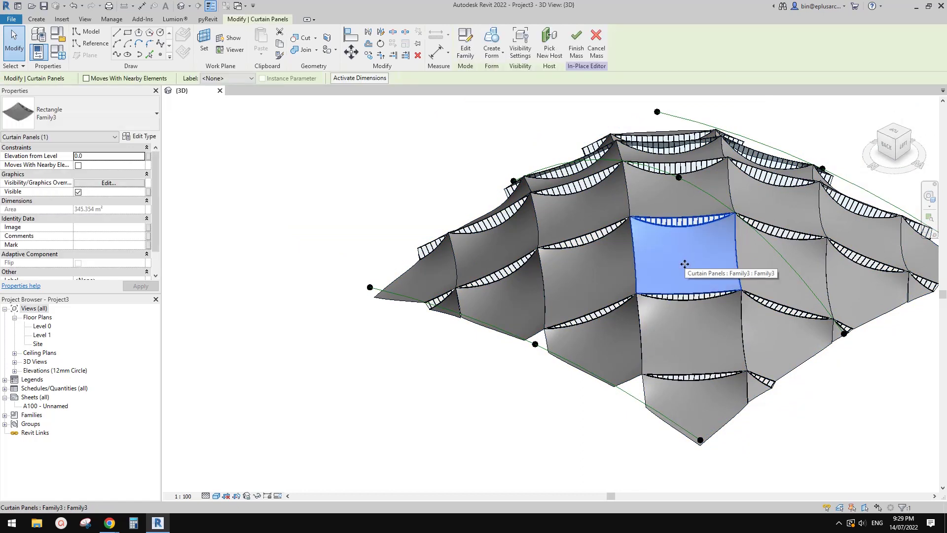
middle_drag(648, 273, 597, 220)
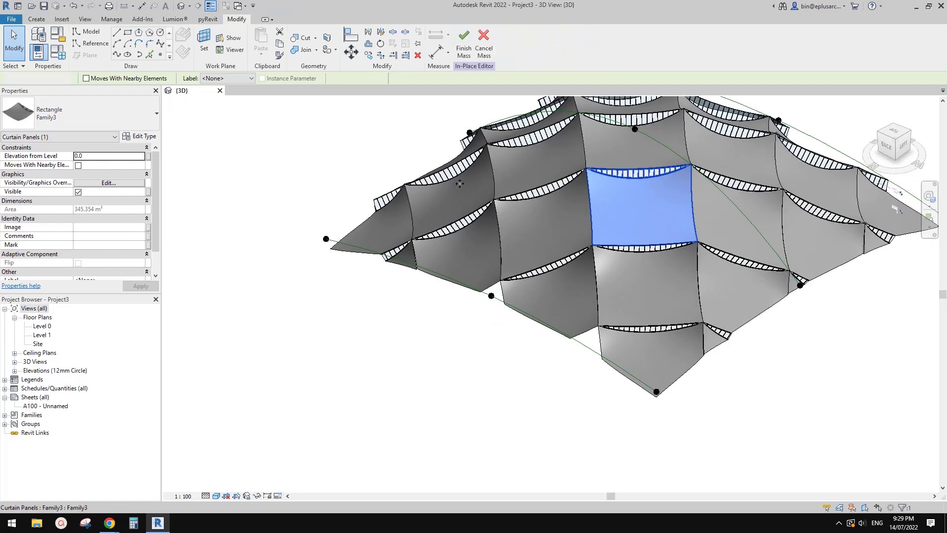
click(347, 317)
Locate the curtain panel families in the Project Browser and check them against individual panels selected on the roof.
click(32, 414)
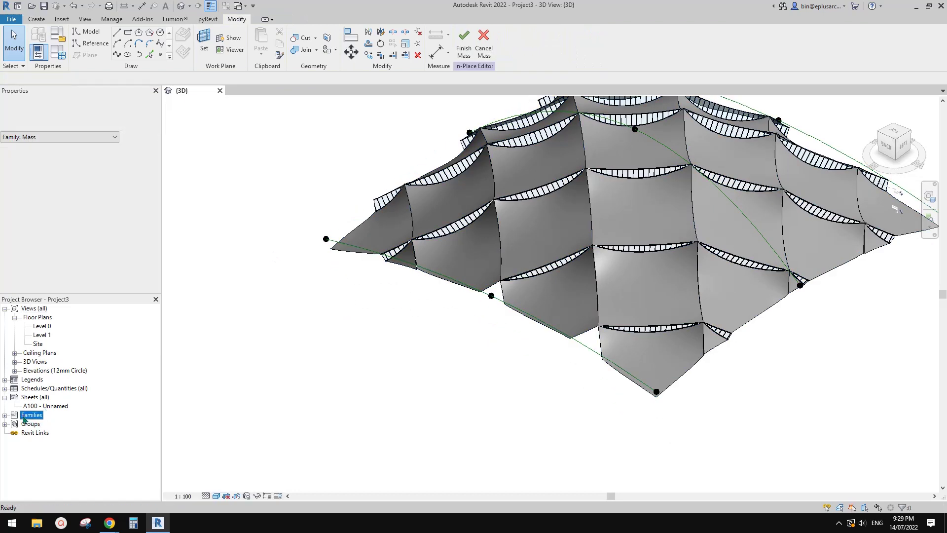
click(4, 414)
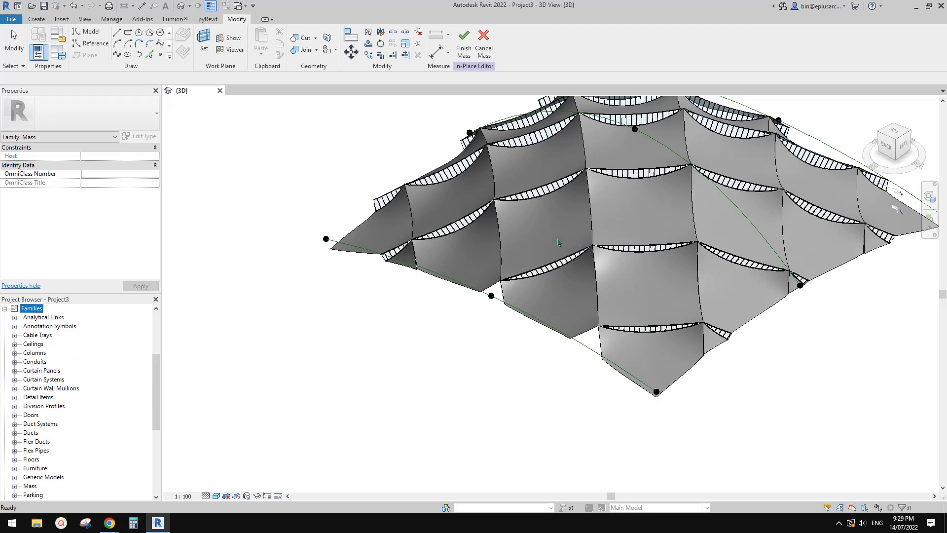
click(556, 238)
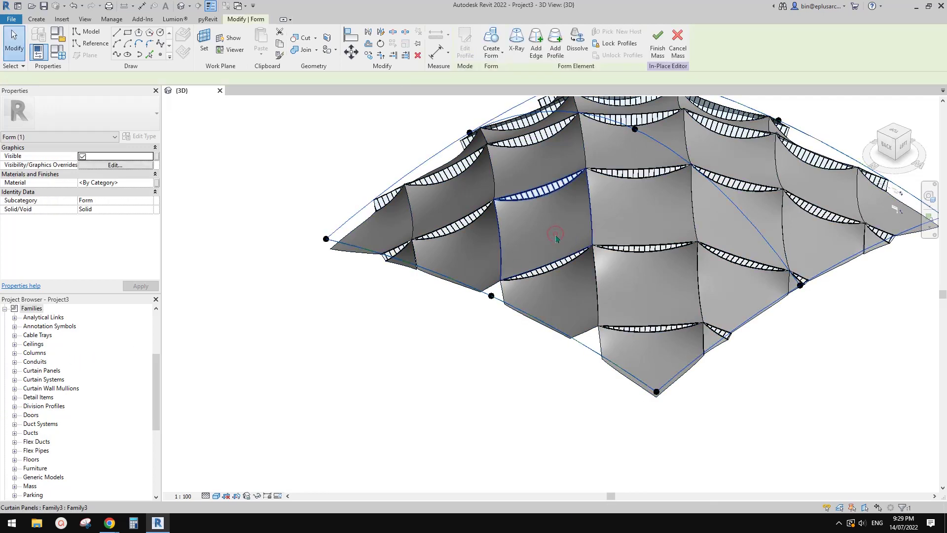
click(556, 238)
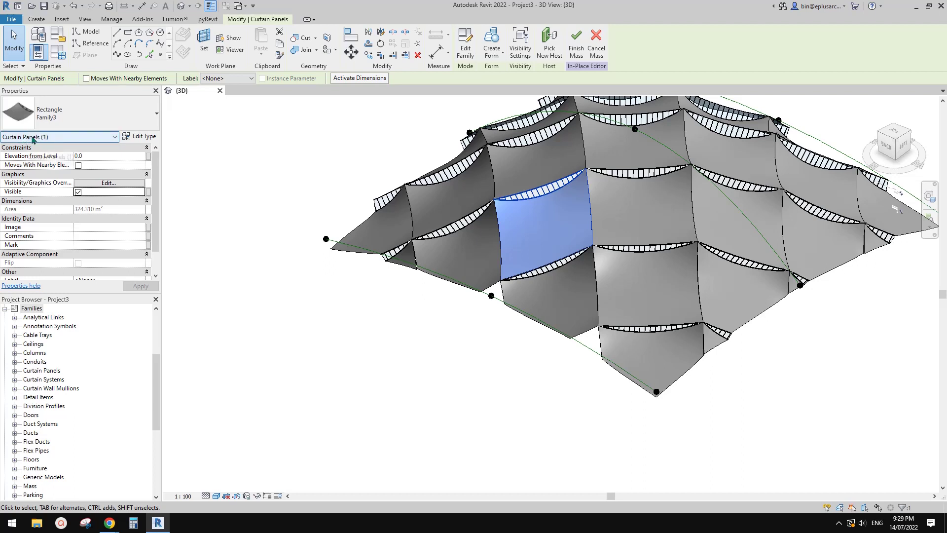
drag(157, 377, 156, 368)
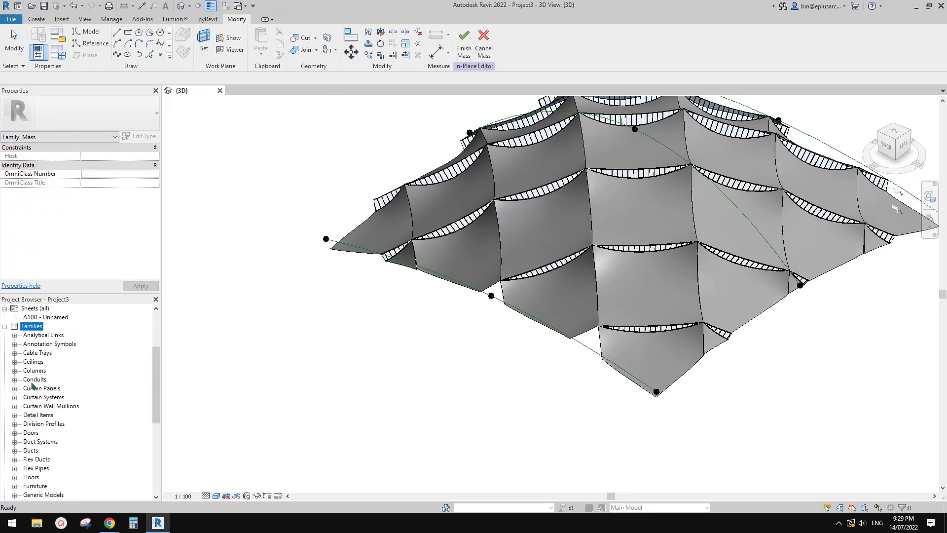
double_click(43, 388)
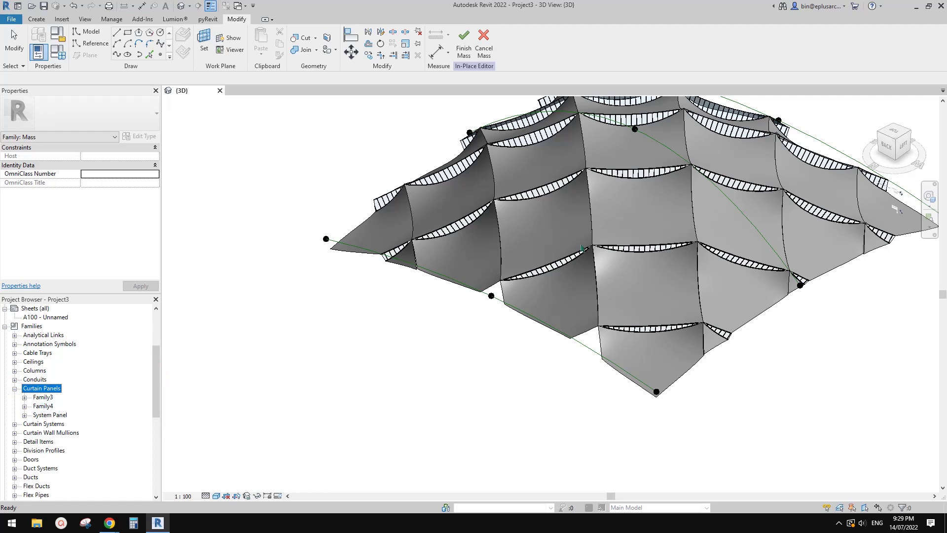
click(581, 248)
click(626, 279)
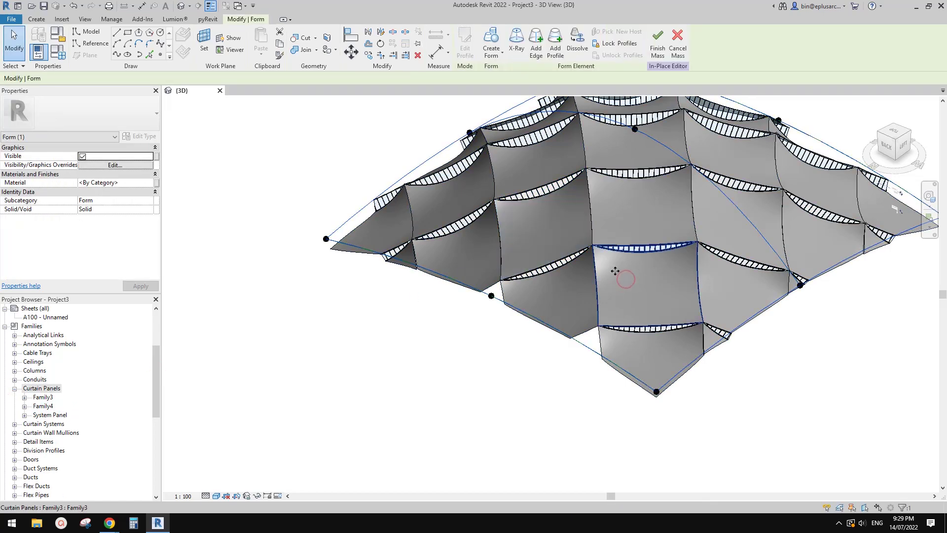
click(615, 270)
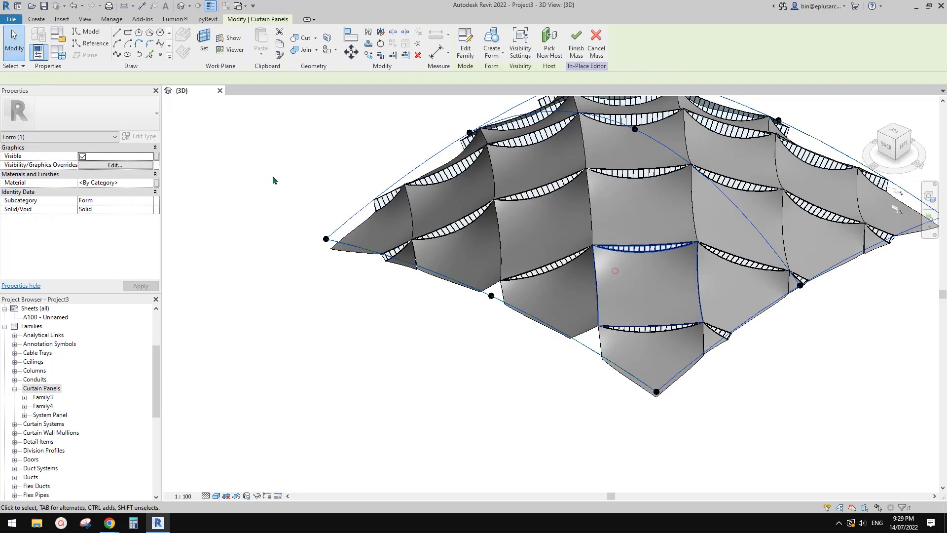
Place a loose Family3 curtain panel beside the roof by picking its corner points.
click(291, 307)
click(42, 397)
click(25, 397)
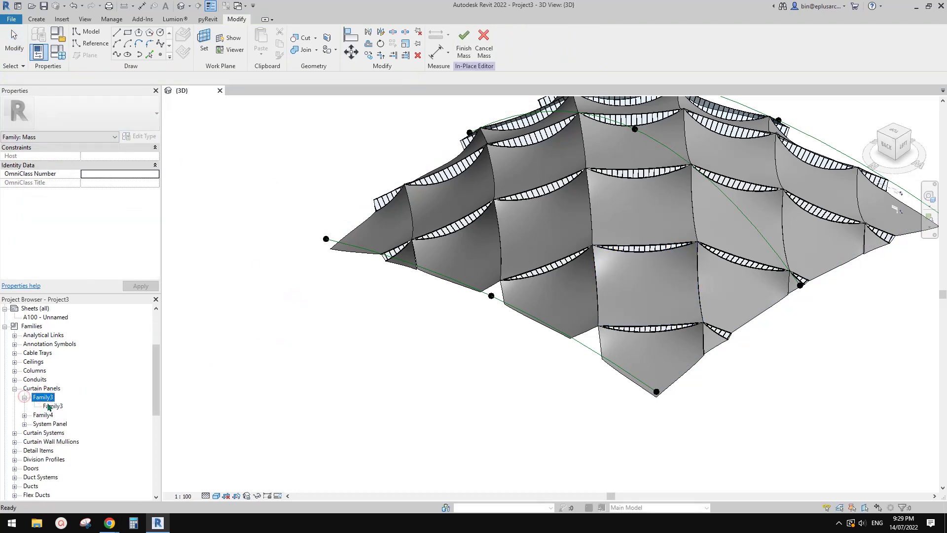
drag(49, 406, 391, 328)
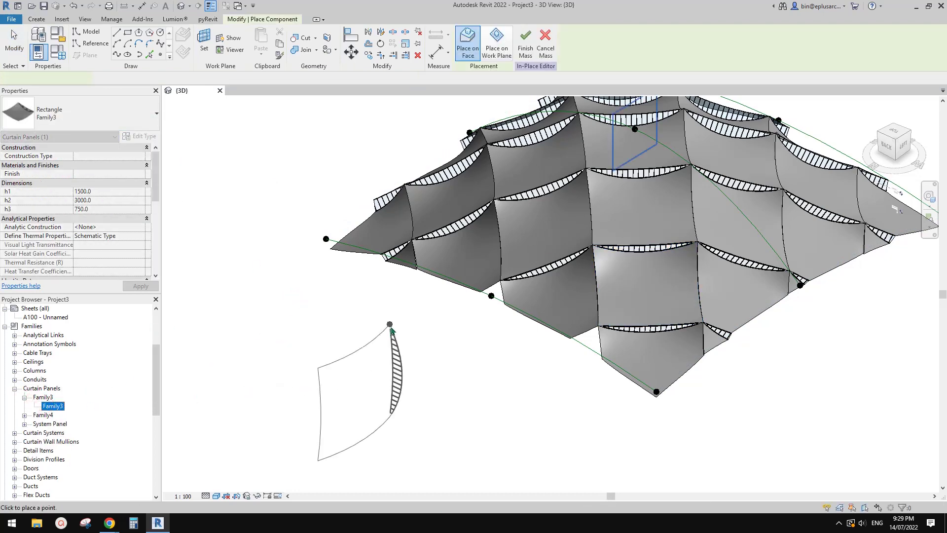
middle_drag(616, 399, 432, 323)
middle_drag(670, 283, 574, 334)
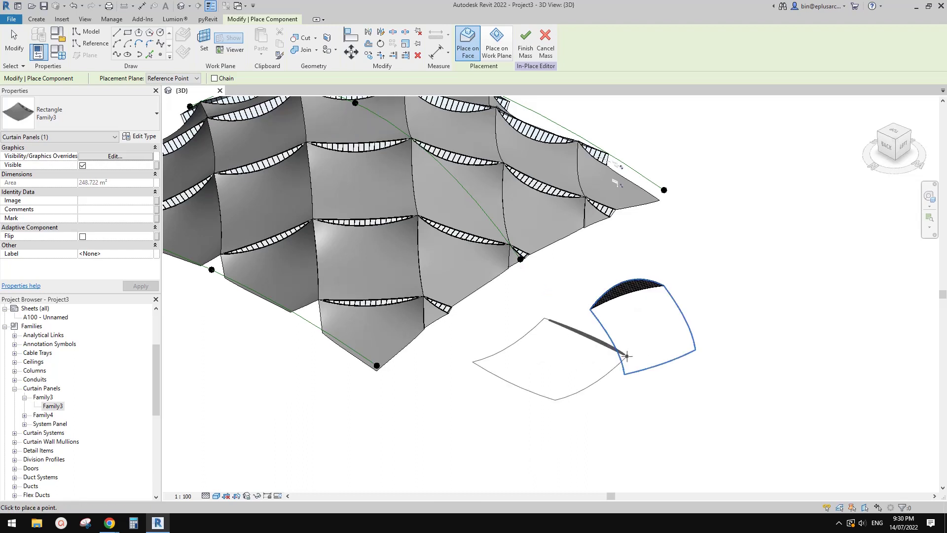
click(626, 355)
key(Escape)
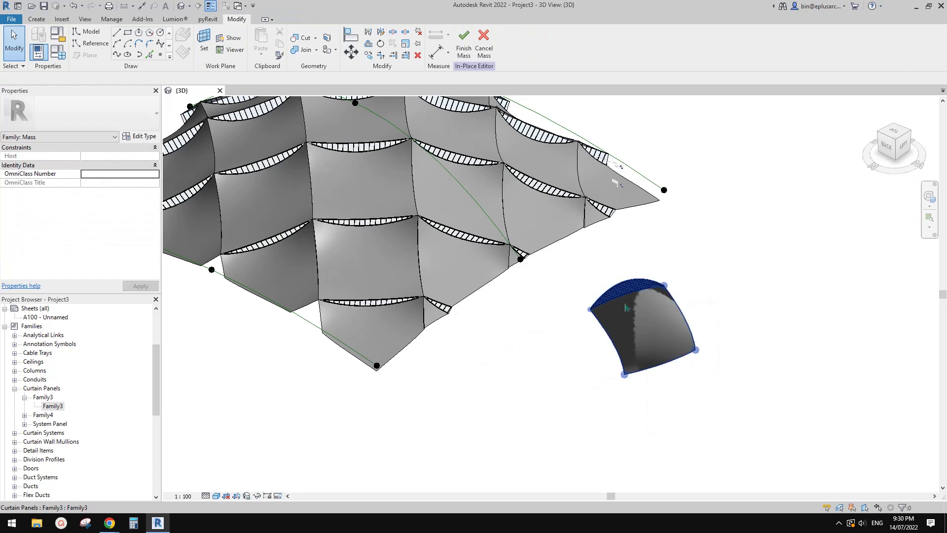
Examine the loose panel's curvature, frame and numbered corner points from several angles beside the roof.
click(625, 307)
shift+middle_drag(625, 307, 538, 326)
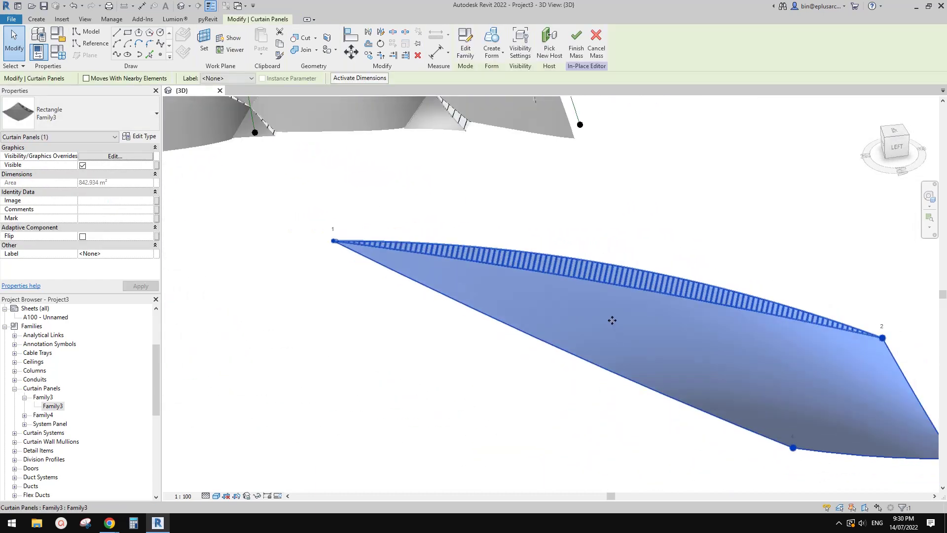
scroll(612, 320, down, 3)
shift+middle_drag(628, 319, 526, 328)
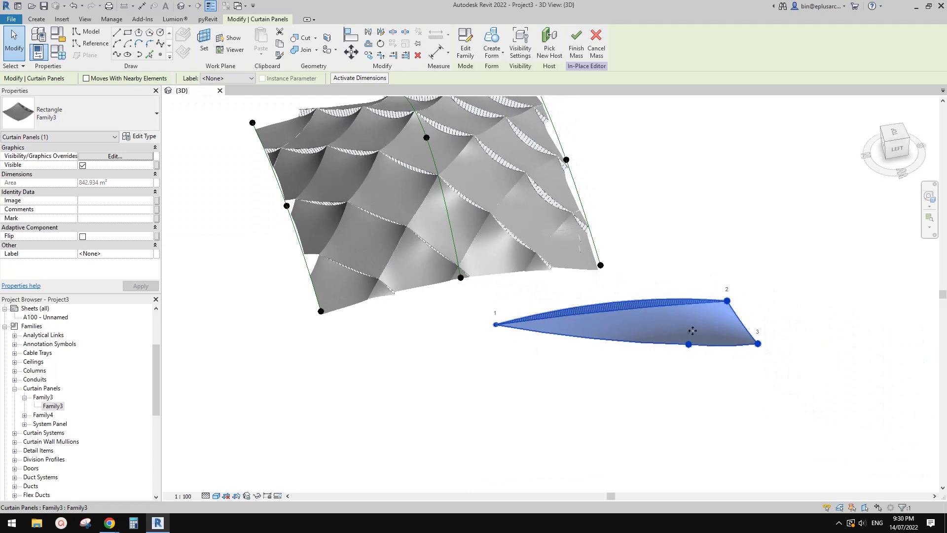
shift+middle_drag(693, 330, 686, 309)
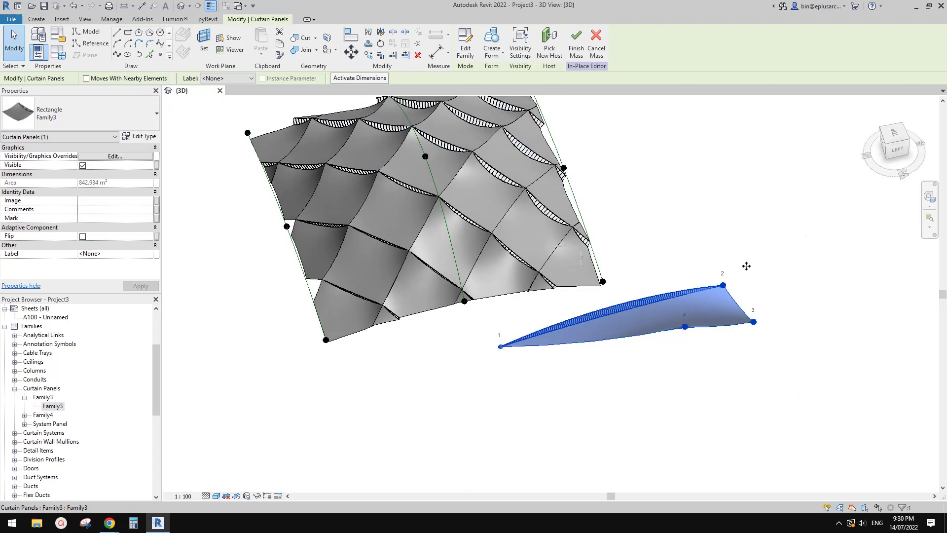
shift+middle_drag(431, 330, 456, 312)
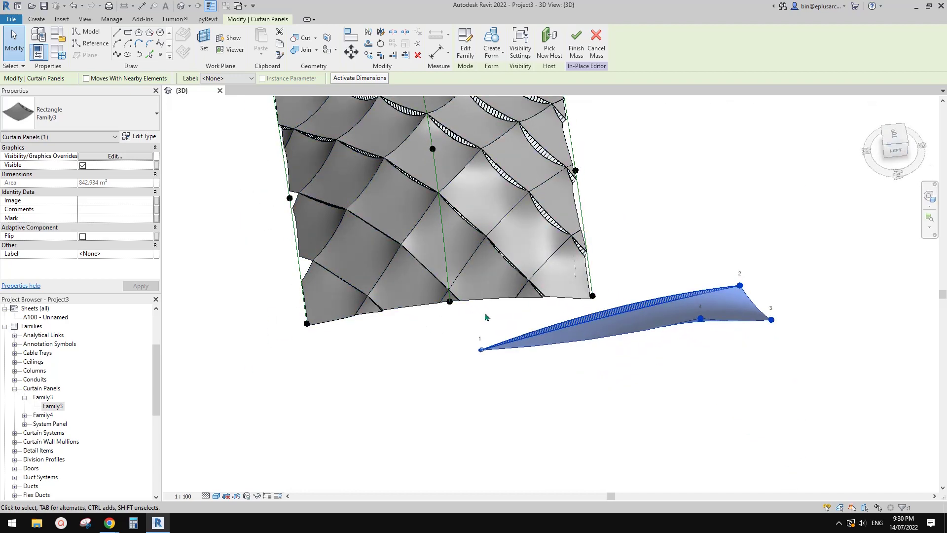
shift+middle_drag(644, 304, 544, 361)
click(690, 388)
click(613, 360)
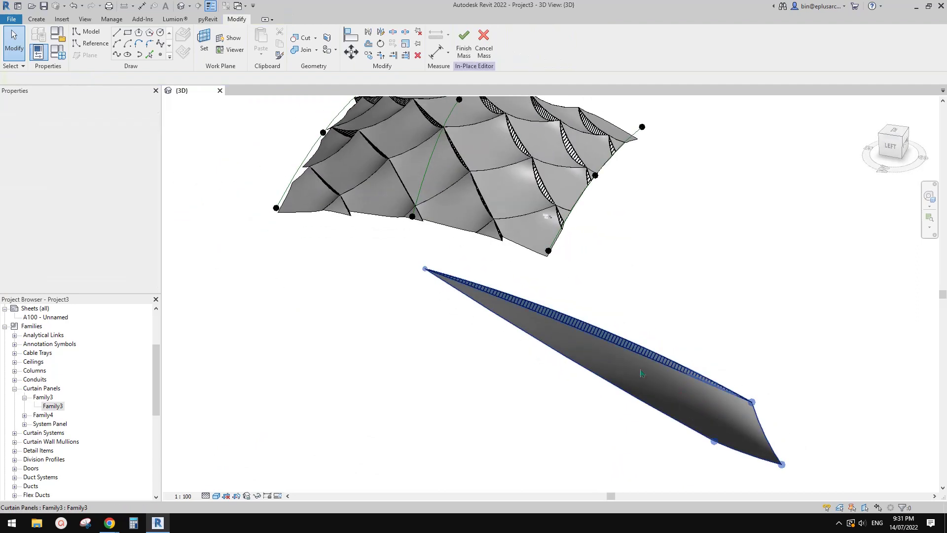
shift+middle_drag(613, 359, 590, 437)
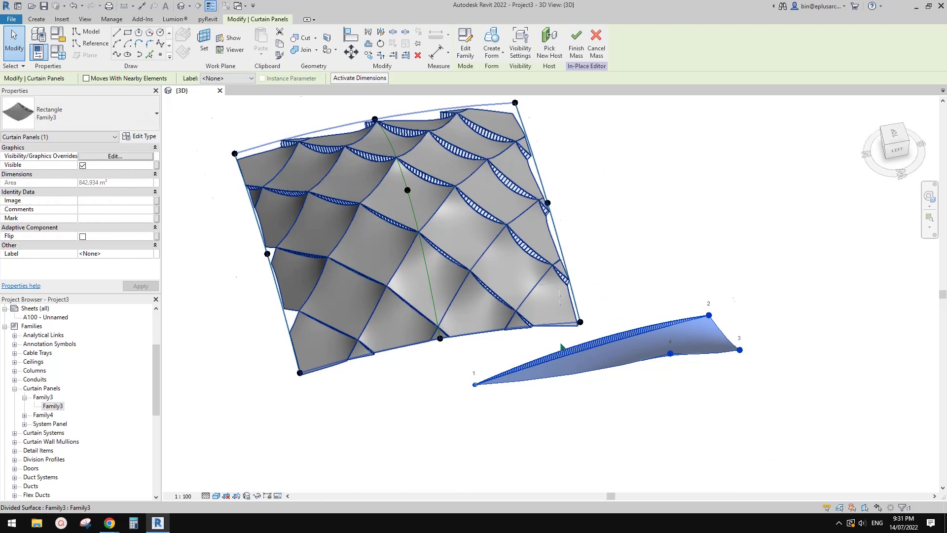
Remove the loose Family3 panel placed beside the roof.
scroll(561, 347, up, 2)
shift+middle_drag(567, 350, 687, 343)
key(Escape)
scroll(656, 341, up, 2)
scroll(567, 308, up, 1)
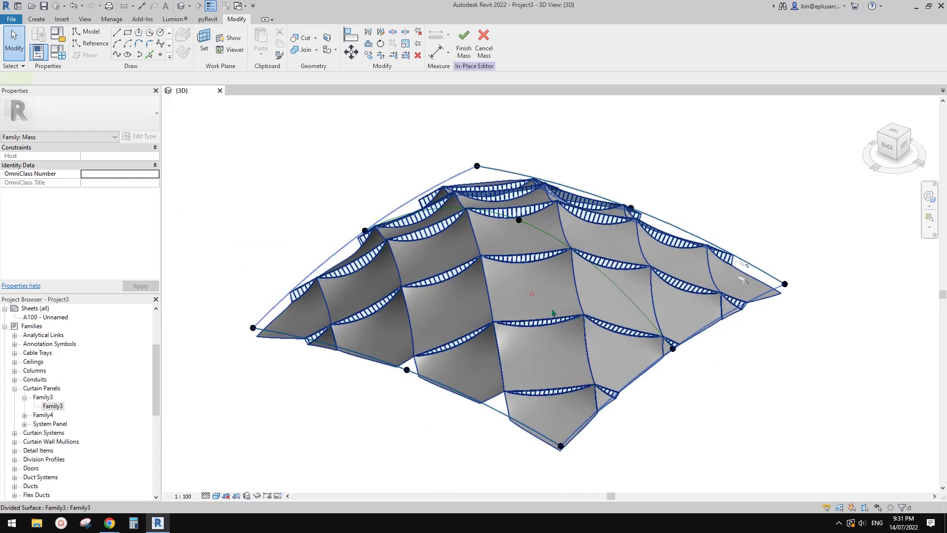
Compare the divided roof surface with the reference photo in Google Docs, and return to Revit to review its overall shape.
click(532, 293)
shift+middle_drag(531, 293, 518, 251)
middle_drag(448, 378, 501, 376)
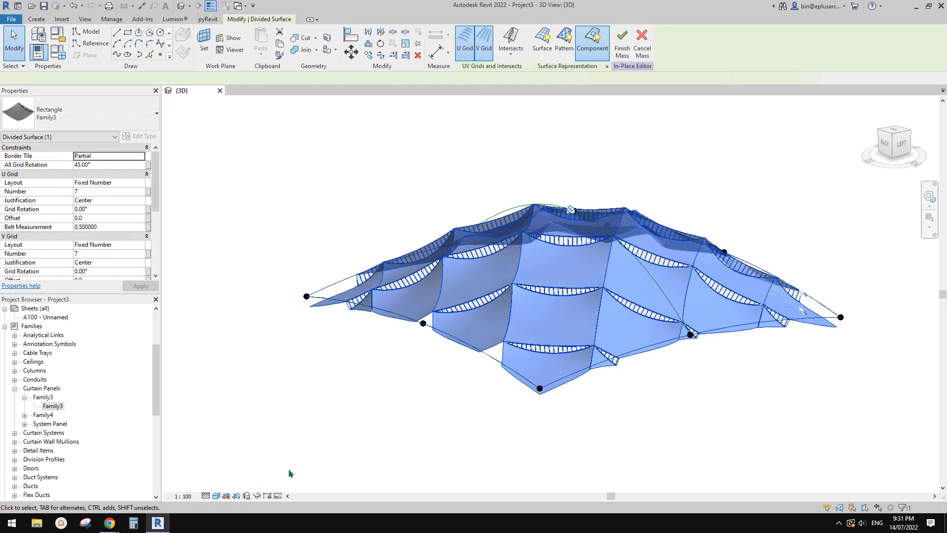
mouse_move(110, 522)
click(144, 492)
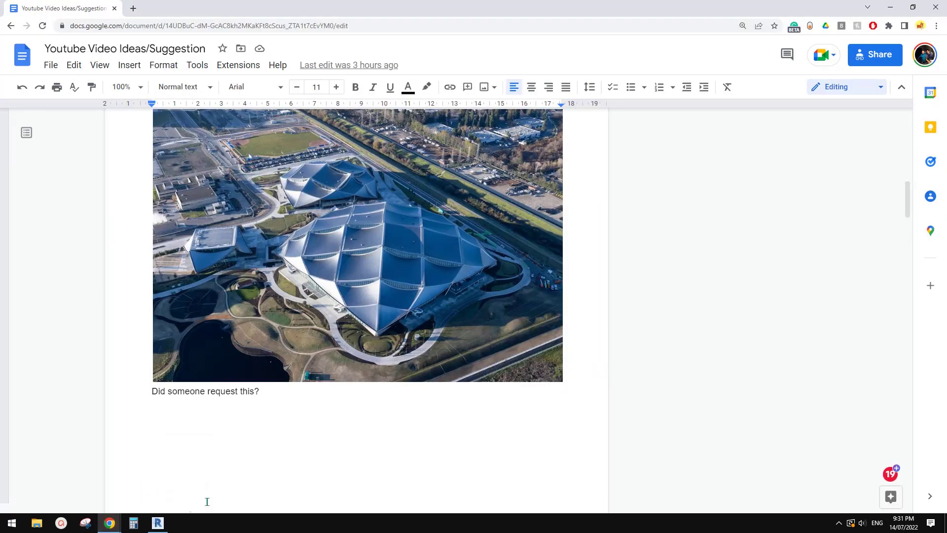
click(158, 522)
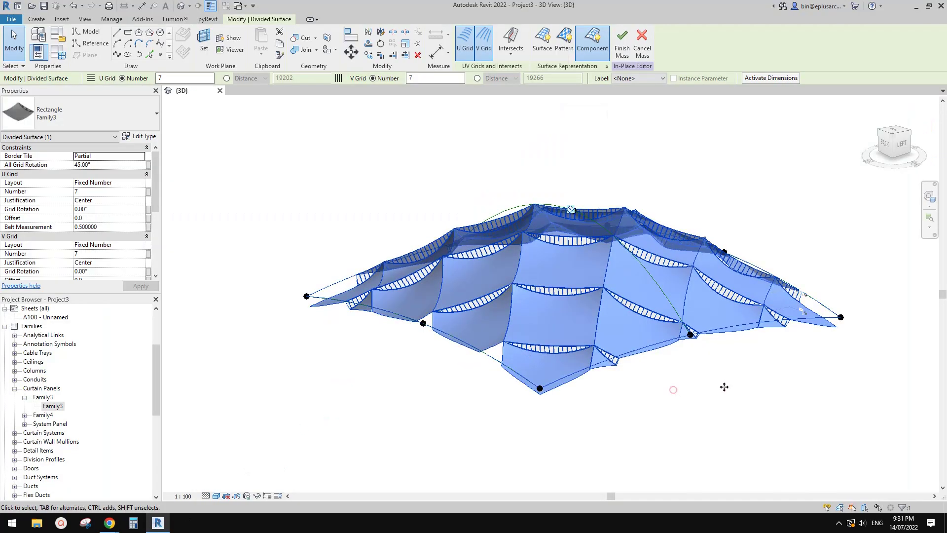
shift+middle_drag(723, 387, 668, 384)
click(755, 382)
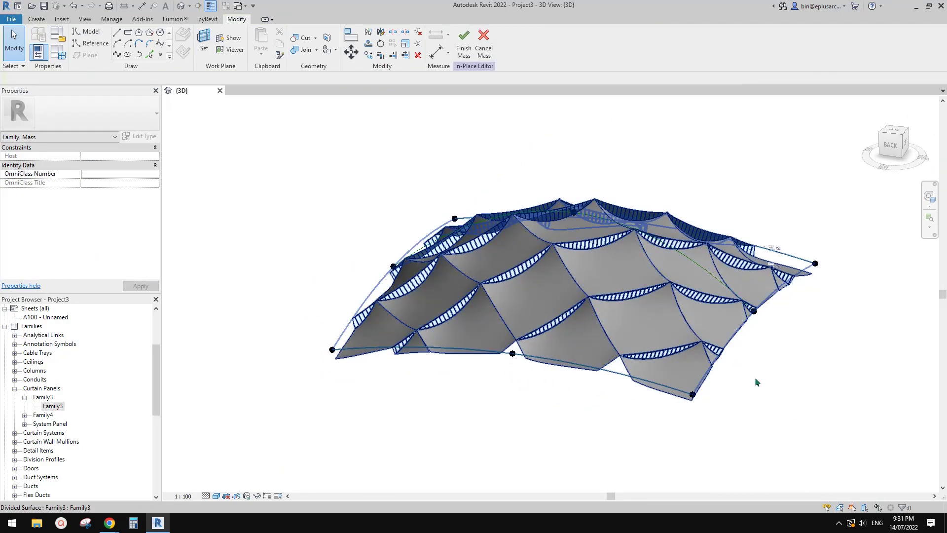
shift+middle_drag(757, 394, 730, 411)
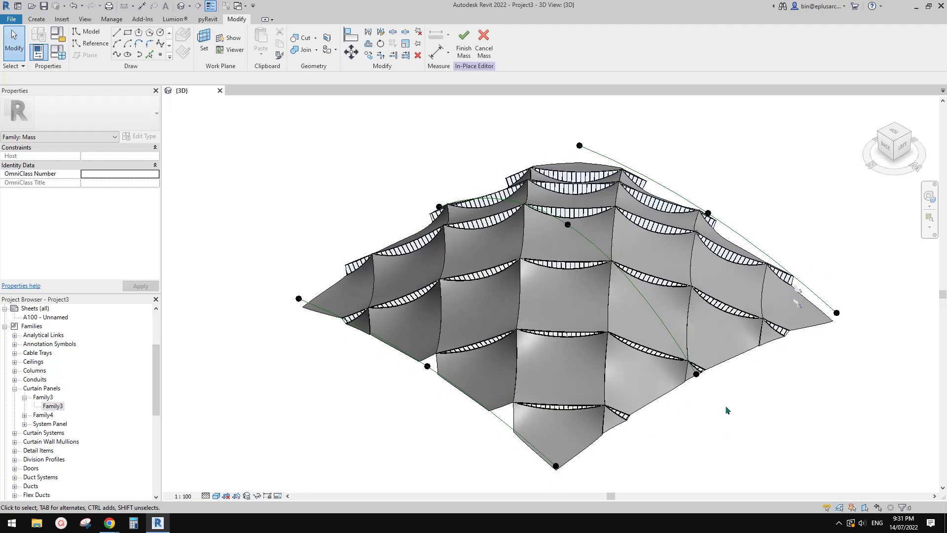